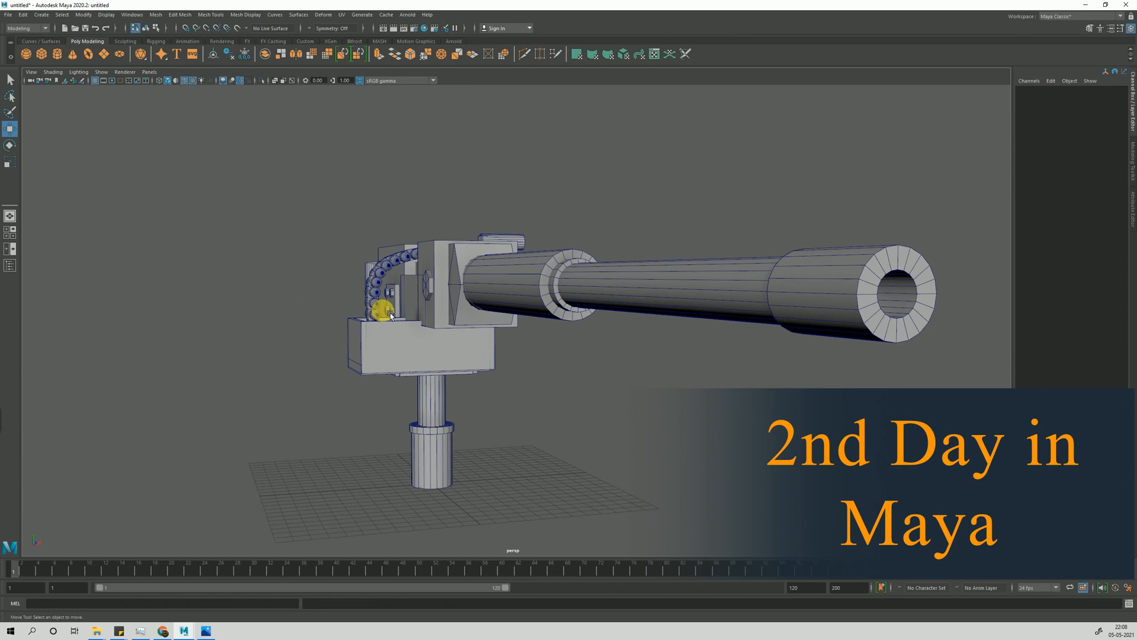
Examine the finished gun turret model from several angles and distances.
right_click_drag(634, 356, 475, 342, "alt")
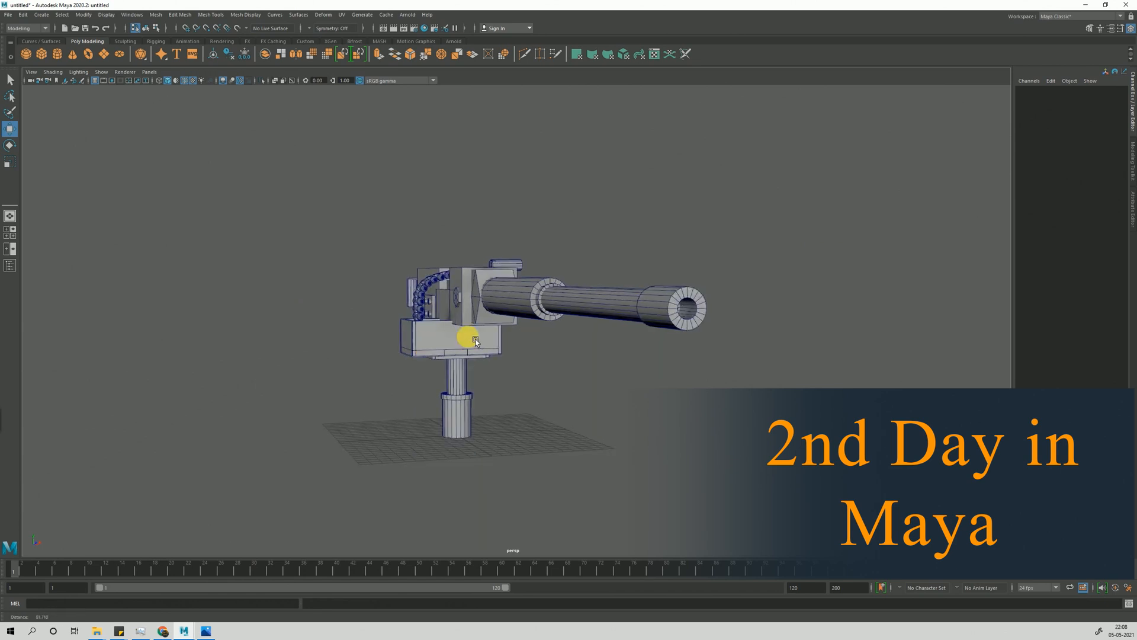
left_click_drag(476, 341, 581, 350, "alt")
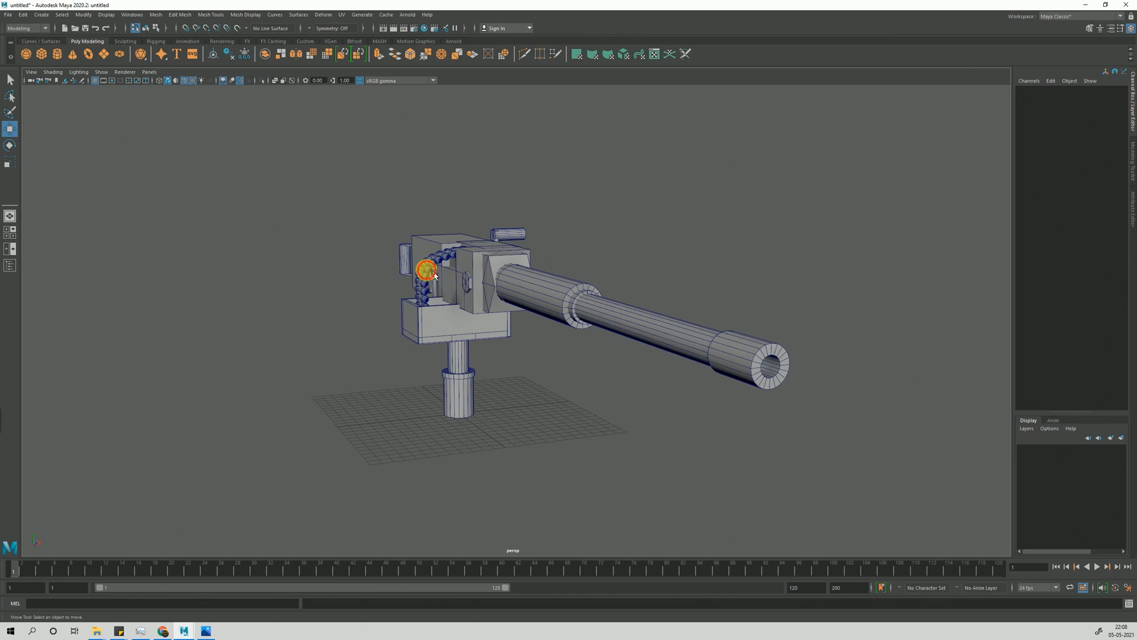
left_click_drag(434, 274, 416, 306, "alt")
right_click_drag(416, 305, 542, 409, "alt")
left_click(435, 262)
left_click_drag(436, 262, 601, 360, "alt")
left_click(555, 338)
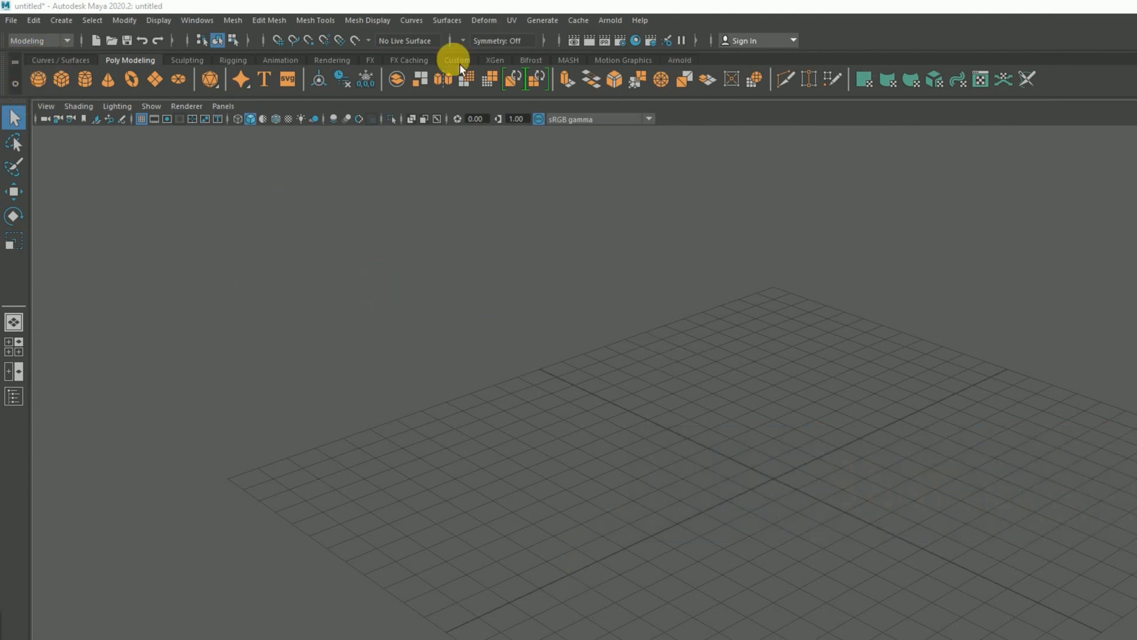
Look through the Curves / Surfaces, Poly Modeling, Sculpting and Rigging tool sets and the available polygon primitives.
left_click(56, 64)
left_click(140, 62)
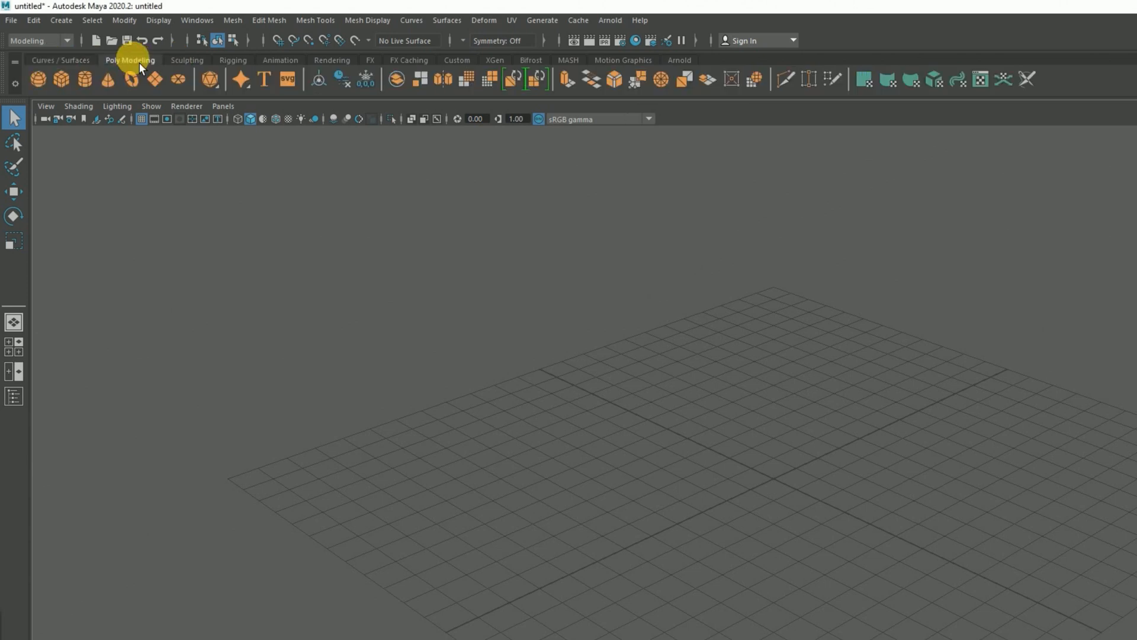
left_click(197, 63)
left_click(250, 62)
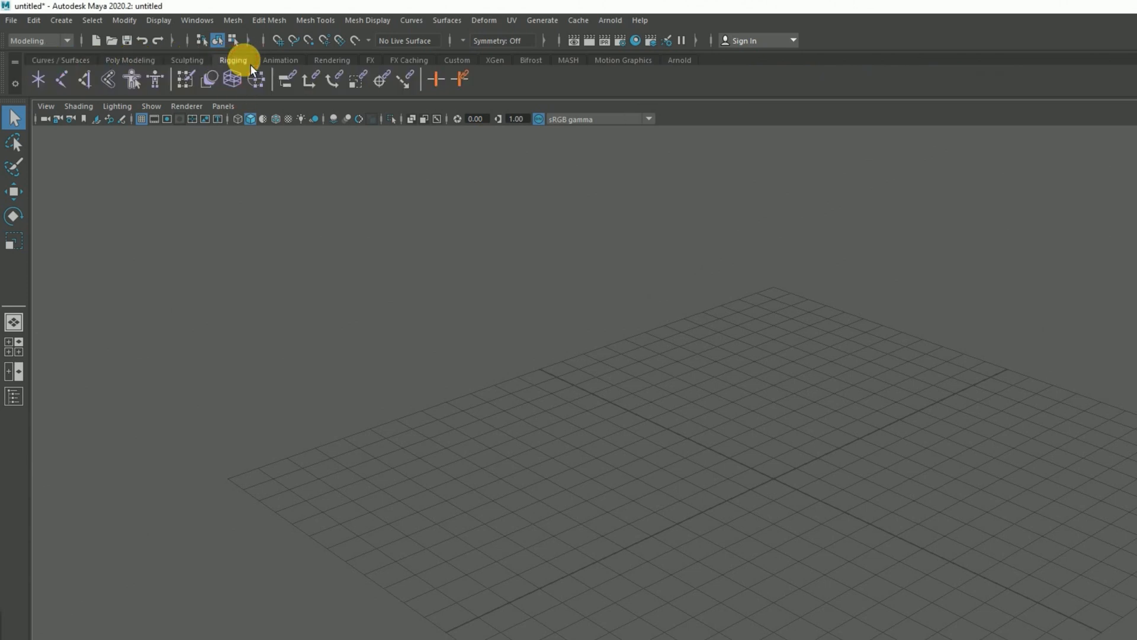
left_click(131, 61)
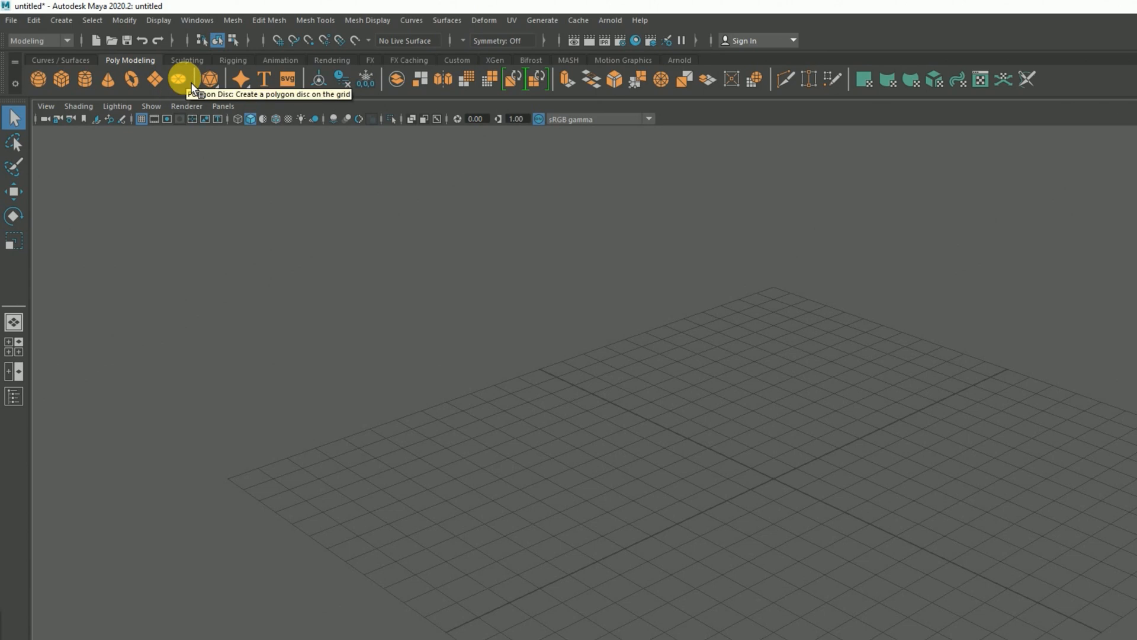
left_click(67, 22)
mouse_move(80, 69)
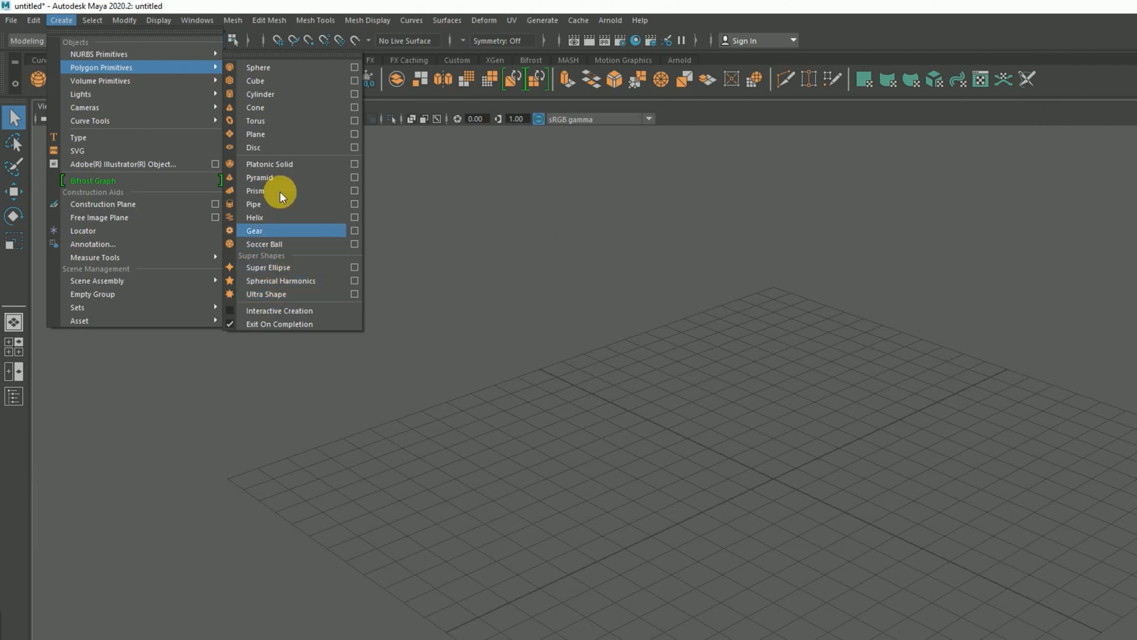
left_click(520, 4)
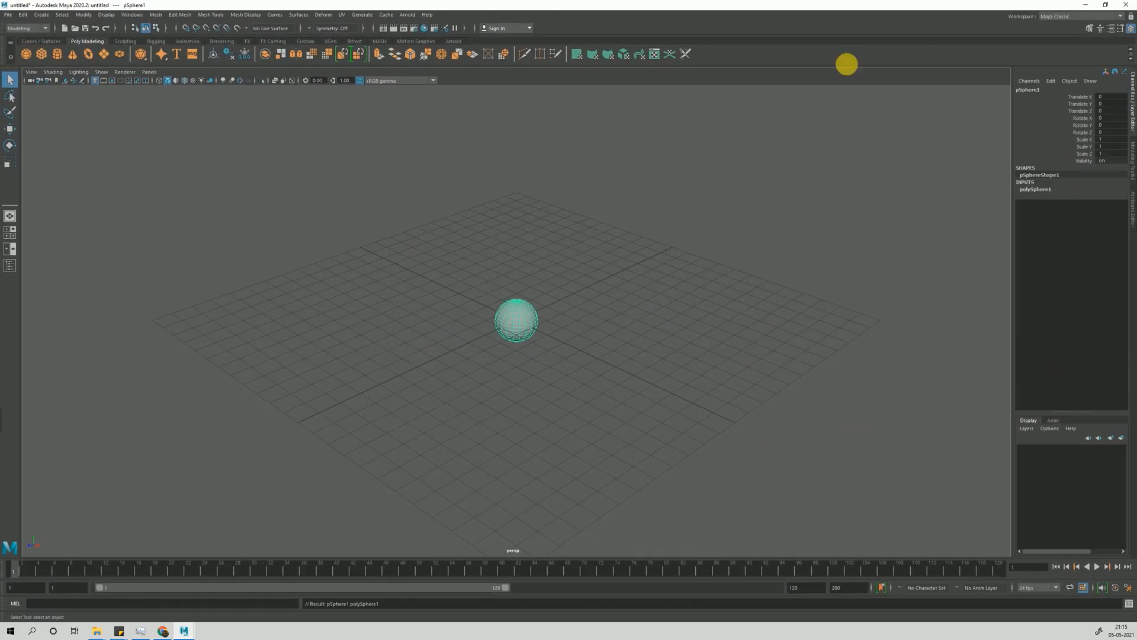
Try moving and rotating the sphere, undoing each transformation.
left_click_drag(604, 381, 526, 389, "alt")
key("w")
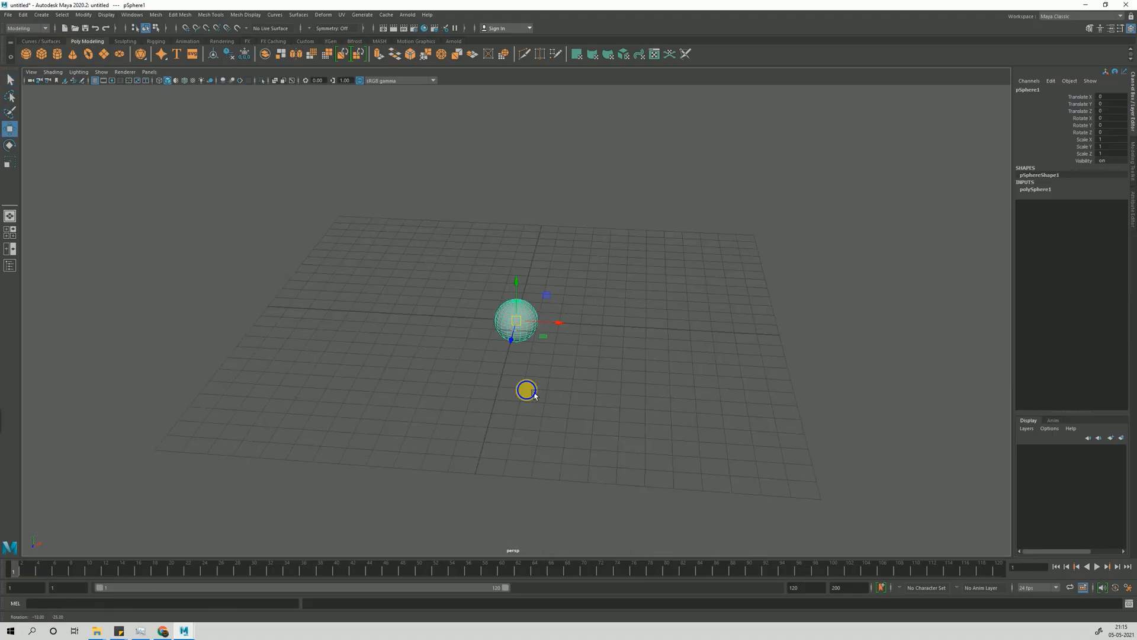
left_click_drag(554, 321, 516, 408)
key("ctrl+z")
key("e")
left_click_drag(514, 347, 541, 279)
key("ctrl+z")
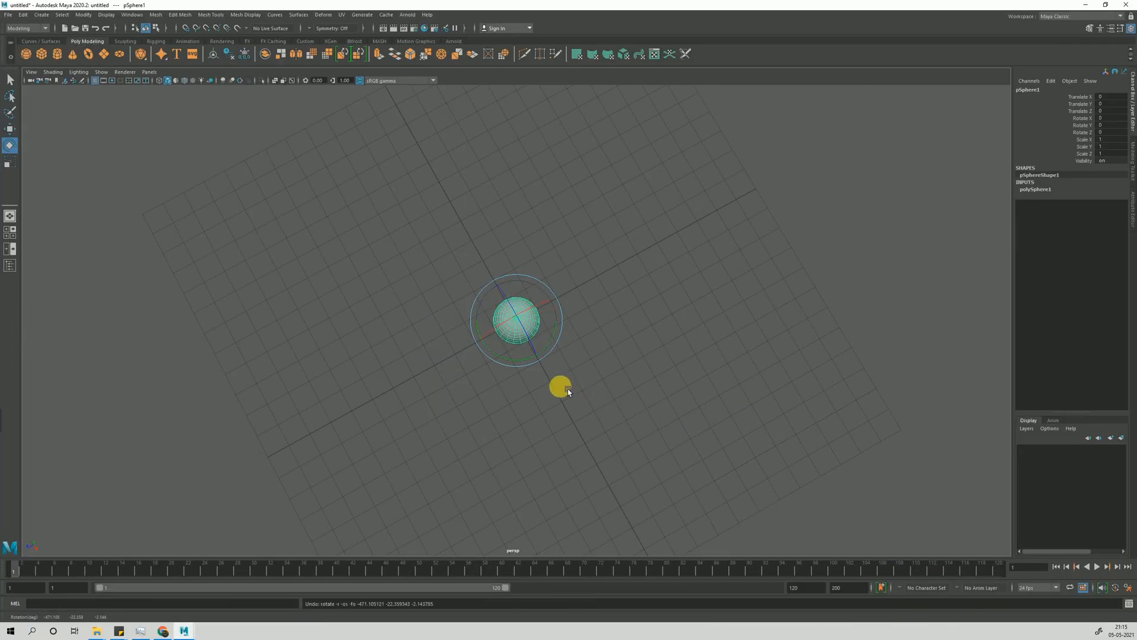
Try enlarging the sphere uniformly with the Scale tool several times, undoing the changes.
key("r")
left_click_drag(516, 320, 748, 498)
left_click_drag(561, 449, 632, 410, "alt")
key("ctrl+z")
left_click_drag(516, 321, 747, 439)
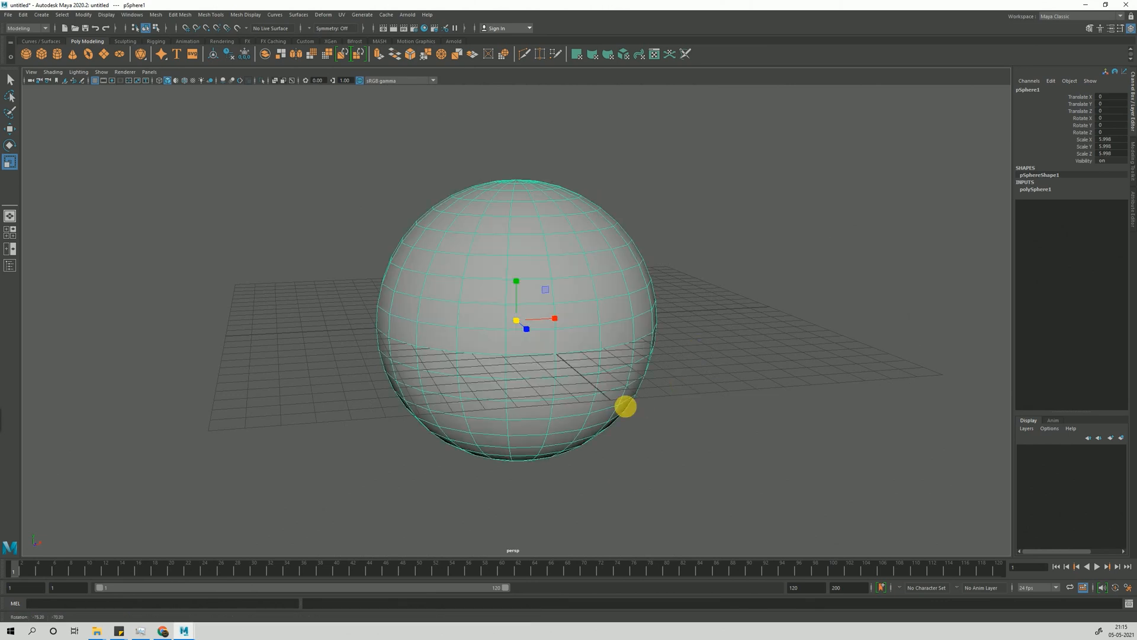
key("ctrl+z")
left_click_drag(566, 395, 664, 420, "alt")
key("ctrl+z")
left_click_drag(516, 320, 618, 411)
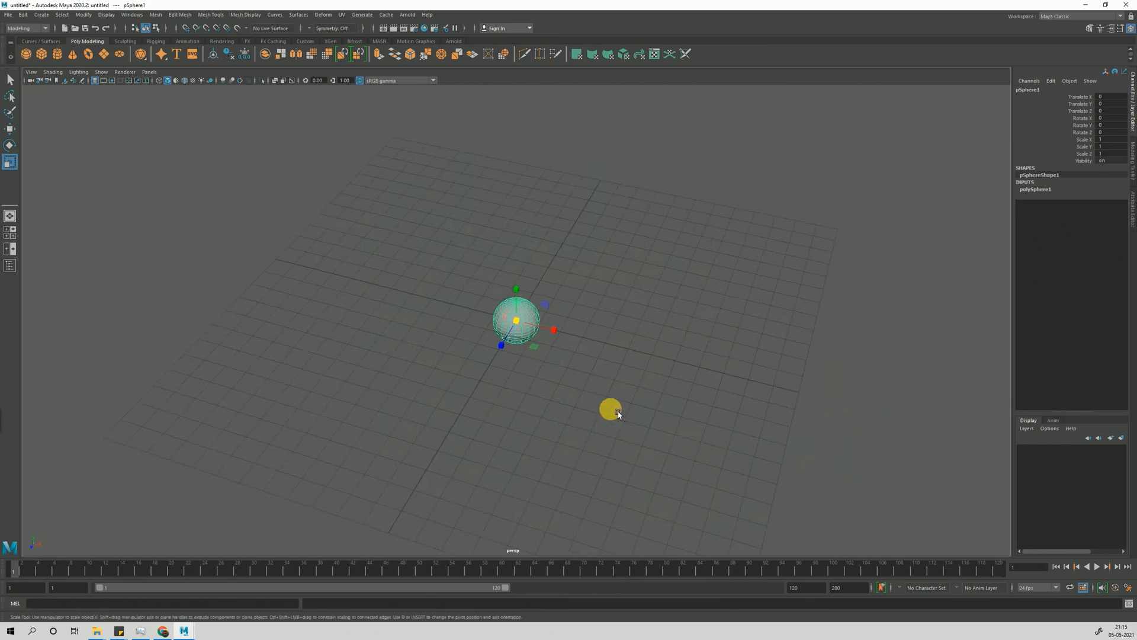
Try moving the sphere along the X axis and across the ground plane, undoing each move.
key("w")
left_click_drag(565, 335, 445, 379)
key("ctrl+z")
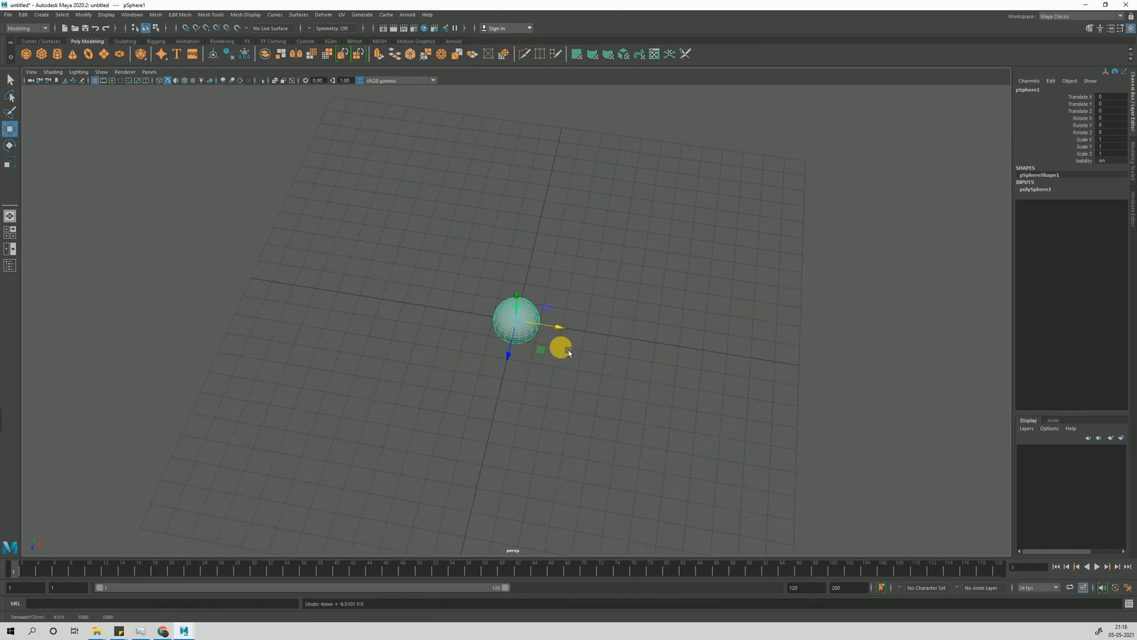
left_click_drag(543, 356, 558, 259)
key("ctrl+z")
Examine the sphere up close and from several angles.
middle_click_drag(525, 334, 499, 368, "alt")
right_click_drag(499, 368, 555, 419, "alt")
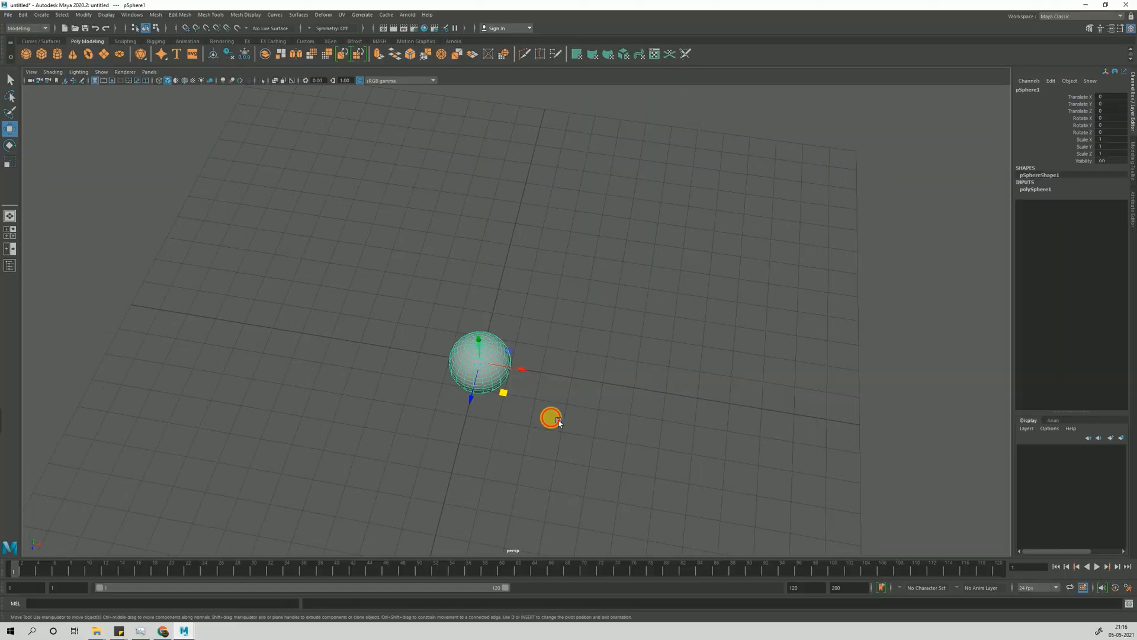
left_click_drag(556, 419, 588, 375, "alt")
middle_click_drag(589, 374, 573, 354, "alt")
middle_click_drag(540, 435, 586, 485, "alt")
left_click_drag(585, 485, 641, 487, "alt")
middle_click_drag(640, 487, 600, 467, "alt")
right_click_drag(600, 466, 676, 482, "alt")
left_click_drag(676, 483, 655, 452, "alt")
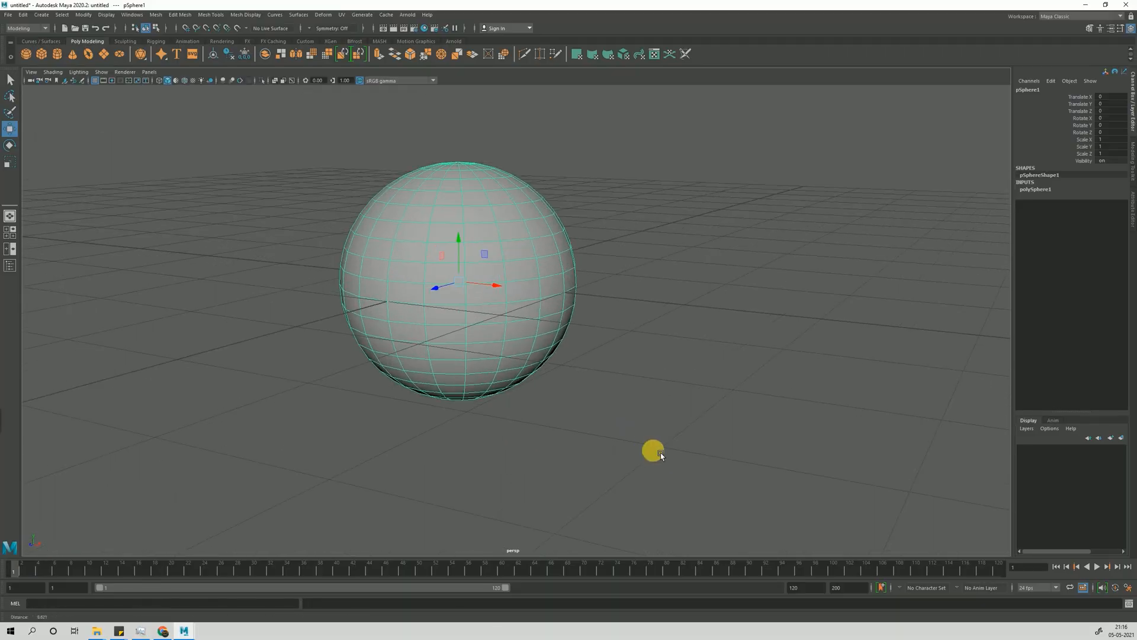
middle_click_drag(655, 452, 650, 482, "alt")
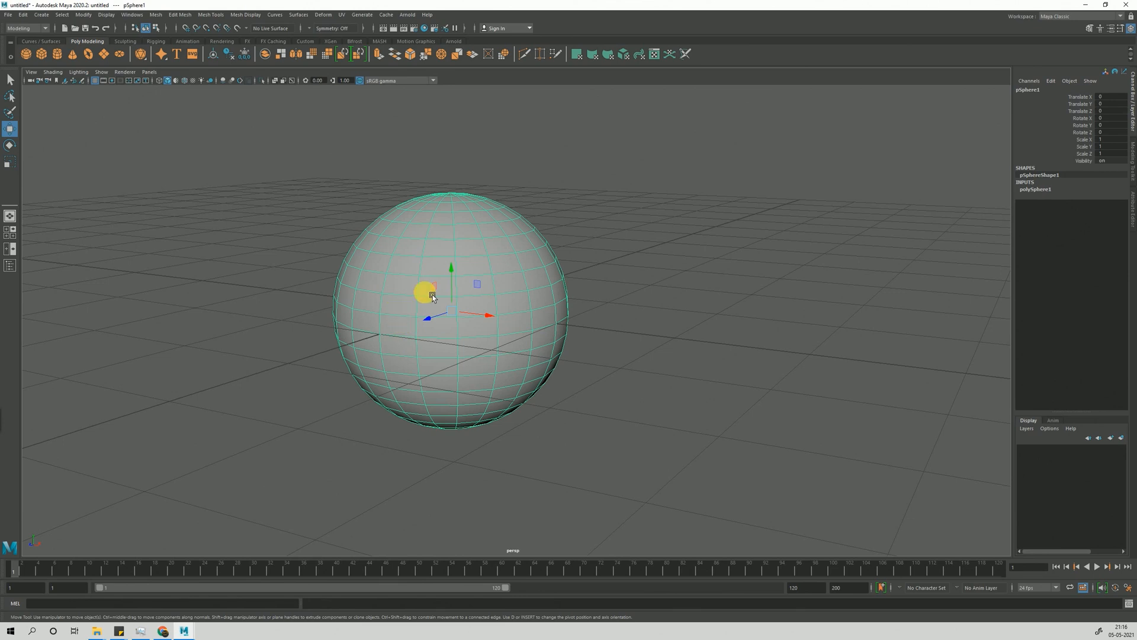
Hide the Channel Box and show it again.
left_click(1132, 94)
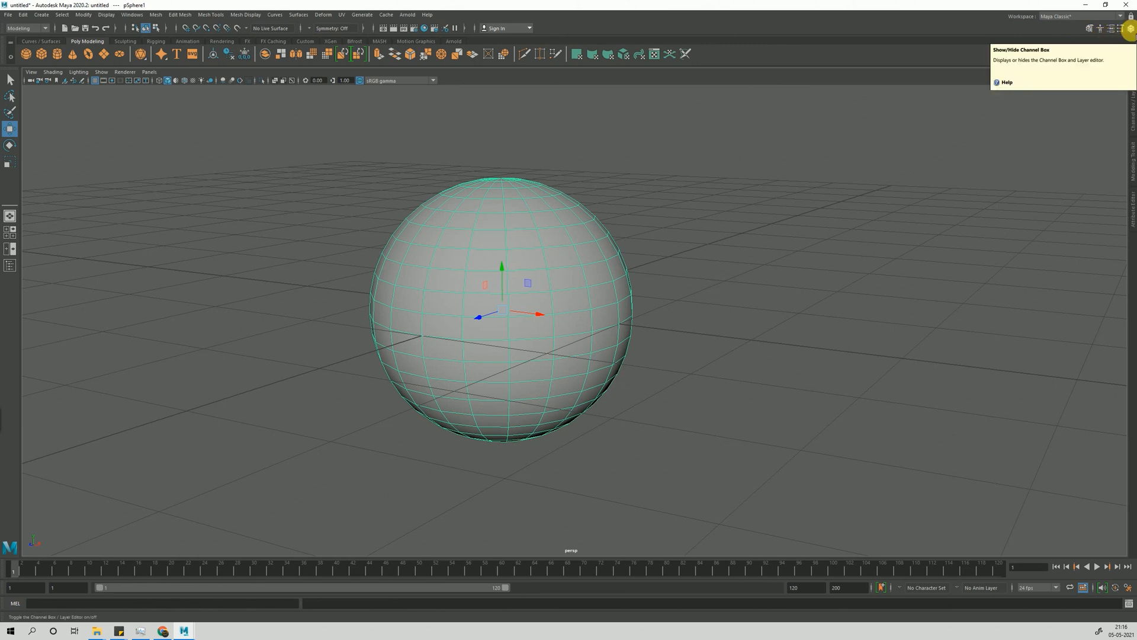
left_click(1130, 28)
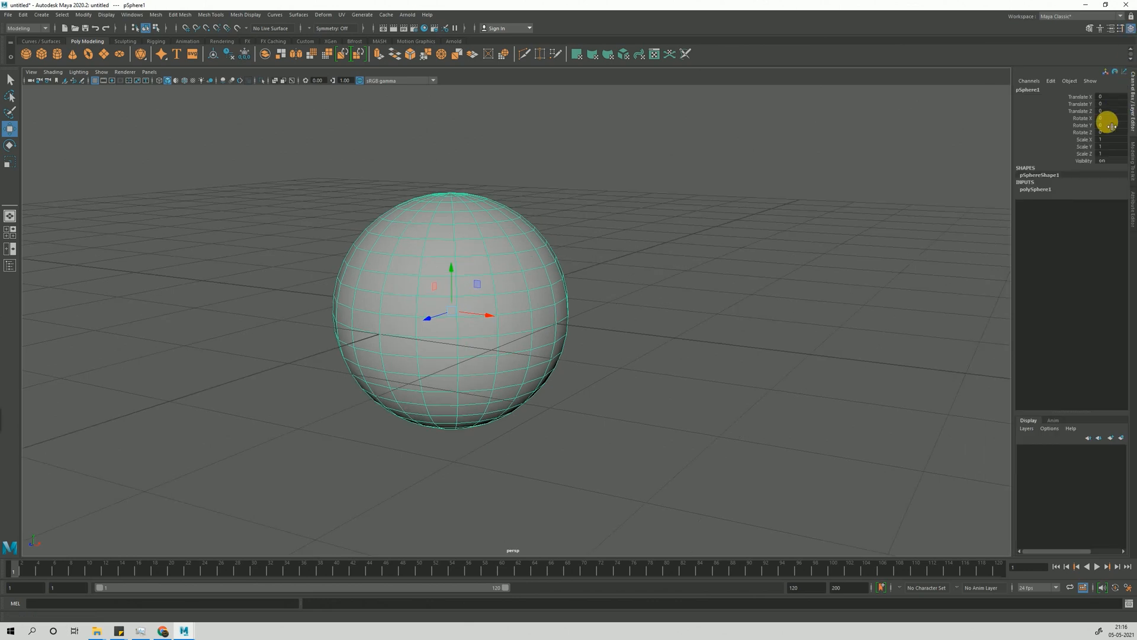
Deselect the sphere, select it again and expand its polySphere1 construction attributes.
left_click(622, 204)
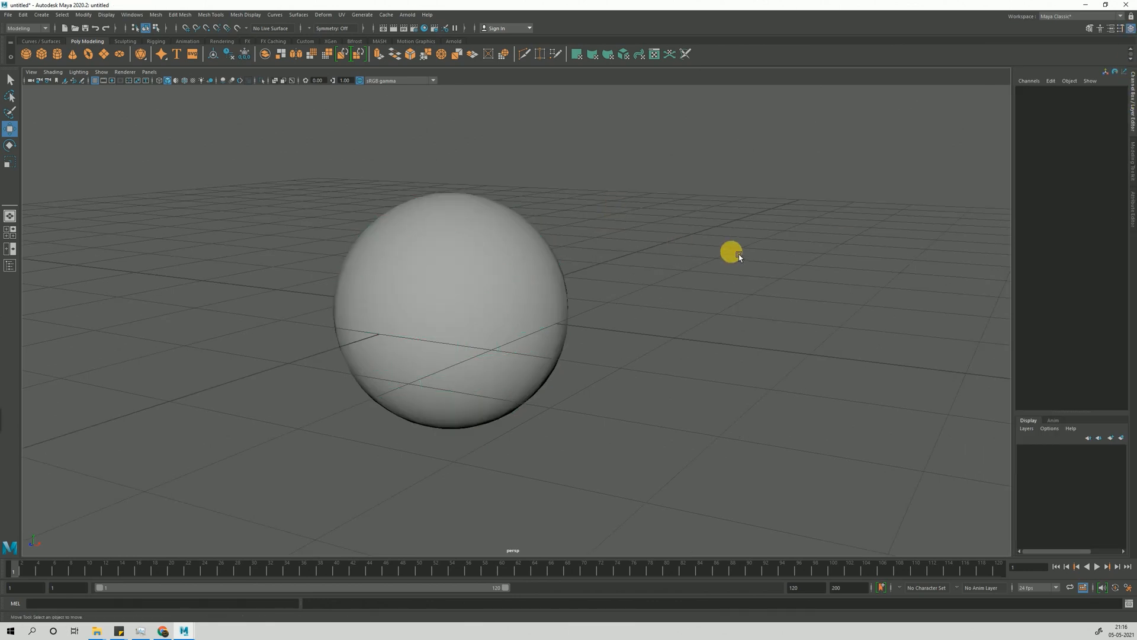
scroll(546, 430, "down", 5)
left_click_drag(544, 422, 675, 435, "alt")
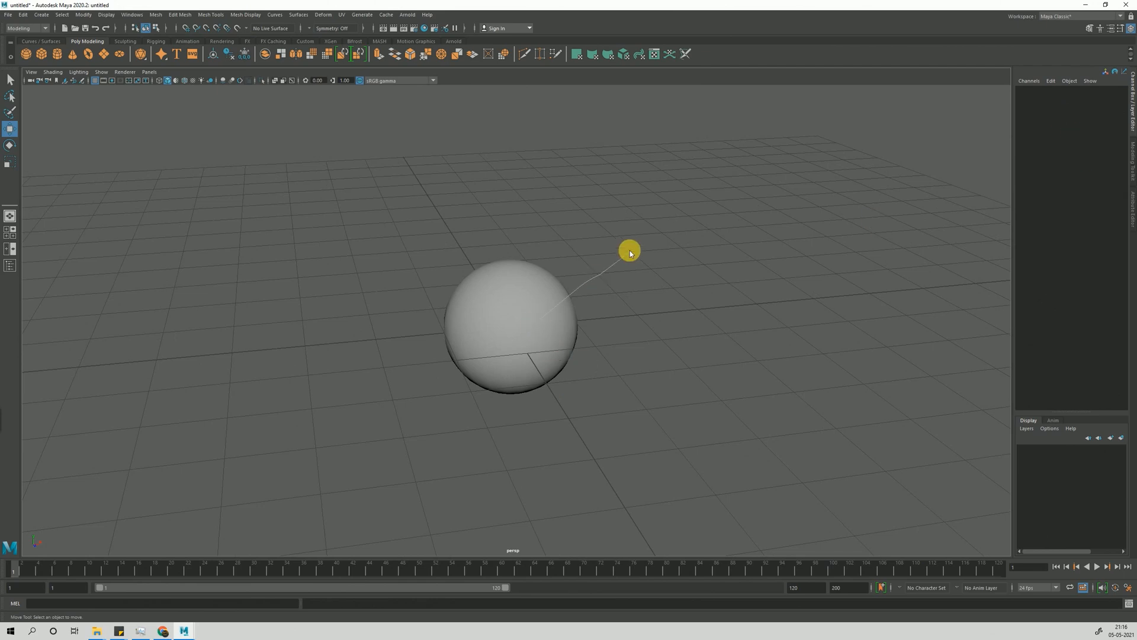
right_click_drag(630, 251, 529, 319)
left_click(529, 318)
left_click_drag(604, 350, 612, 340, "alt")
left_click_drag(617, 214, 263, 458)
left_click_drag(899, 229, 931, 234, "alt")
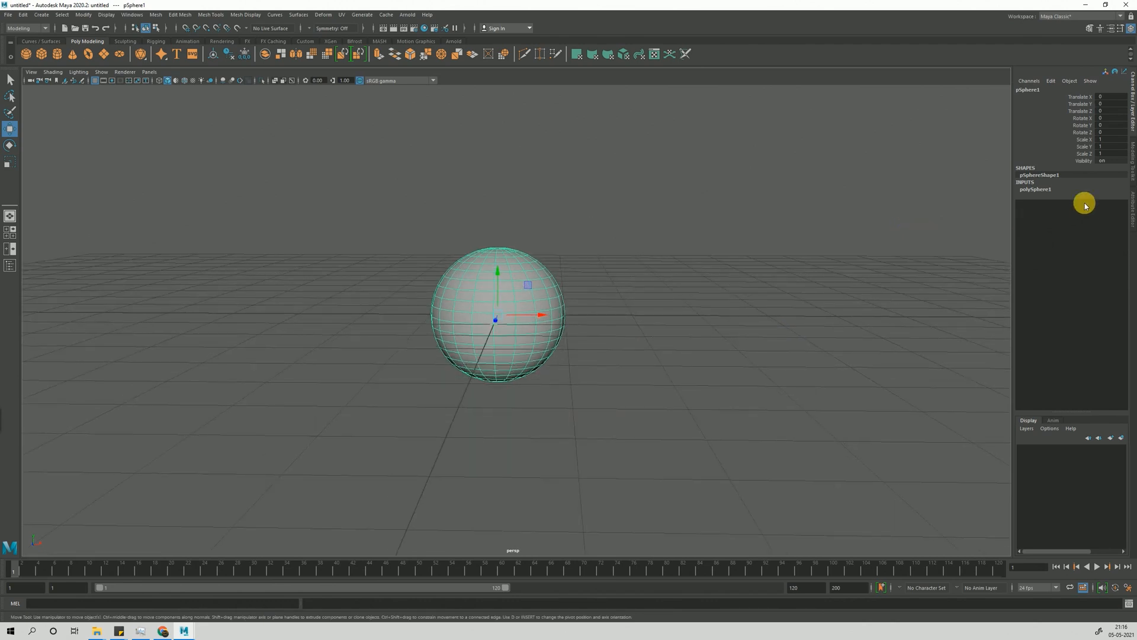
left_click(1037, 189)
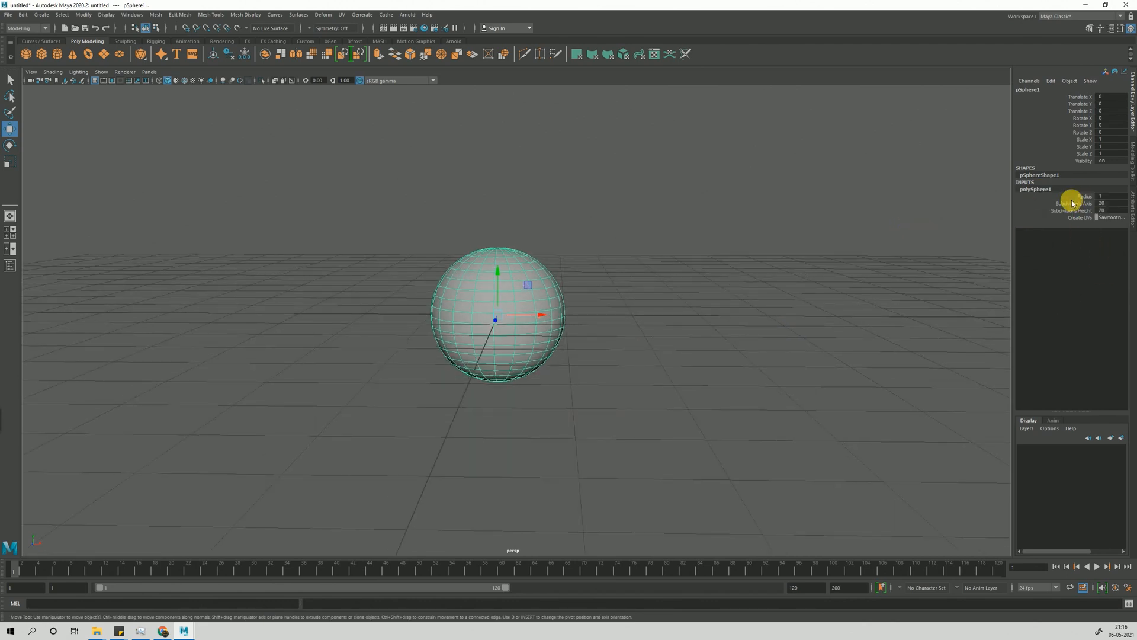
Clear and restore the sphere's selection twice, reopening its polySphere1 attributes each time.
left_click_drag(688, 261, 602, 269, "alt")
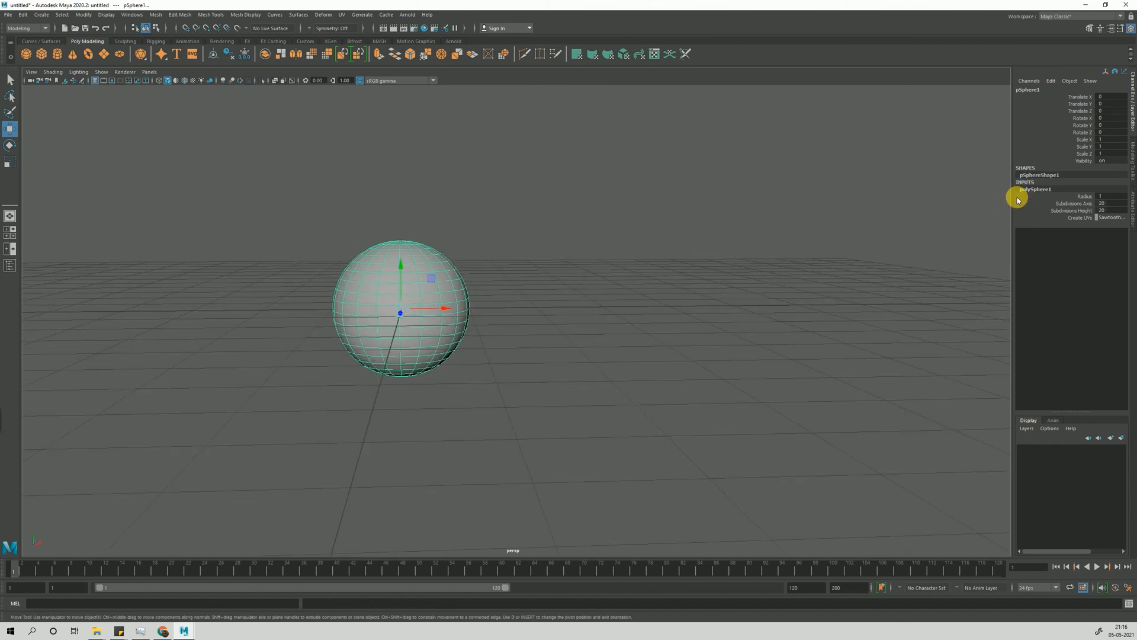
left_click(525, 182)
left_click_drag(525, 182, 197, 477)
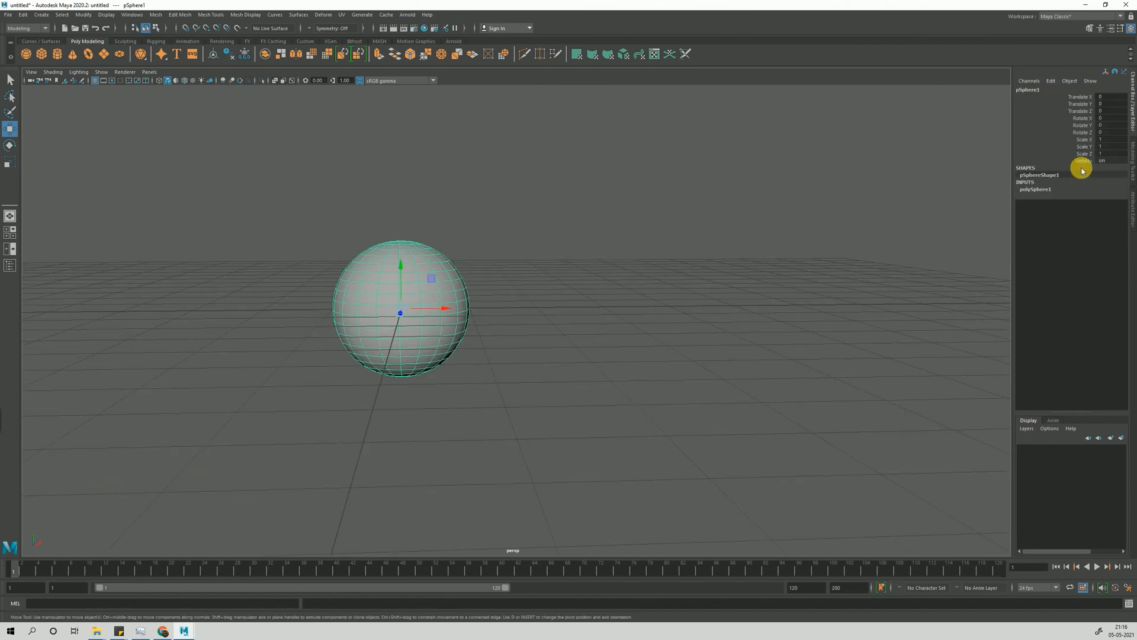
left_click(1041, 190)
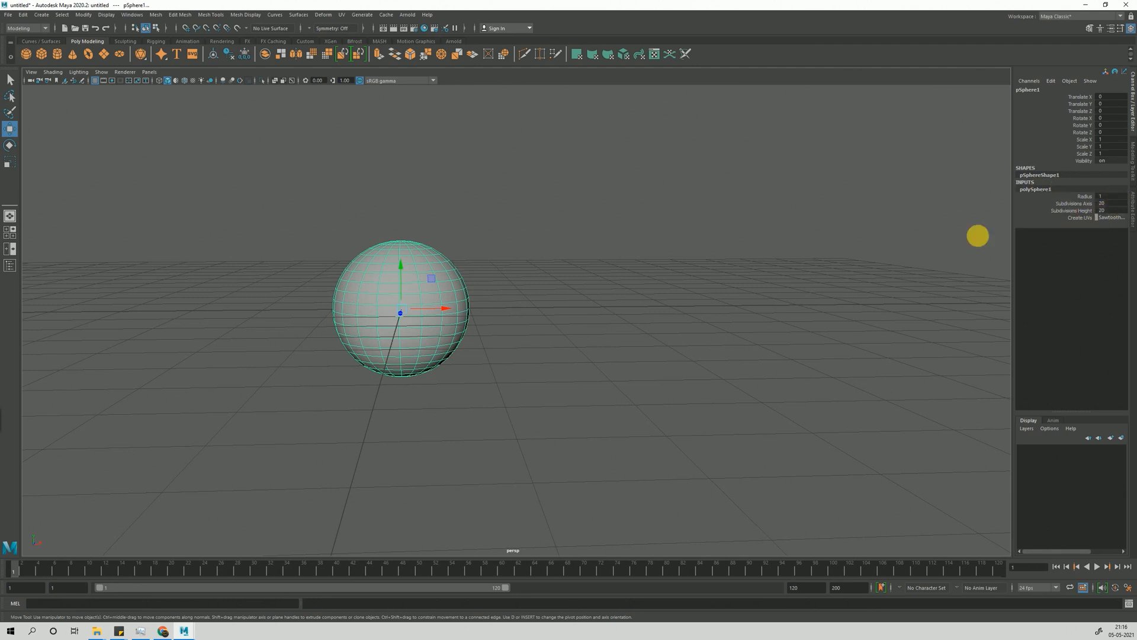
left_click_drag(598, 252, 516, 299, "alt")
middle_click_drag(536, 296, 580, 308, "alt")
left_click(618, 306)
right_click_drag(572, 361, 467, 381, "alt")
left_click_drag(488, 281, 472, 317, "alt")
left_click(472, 318)
left_click(1049, 189)
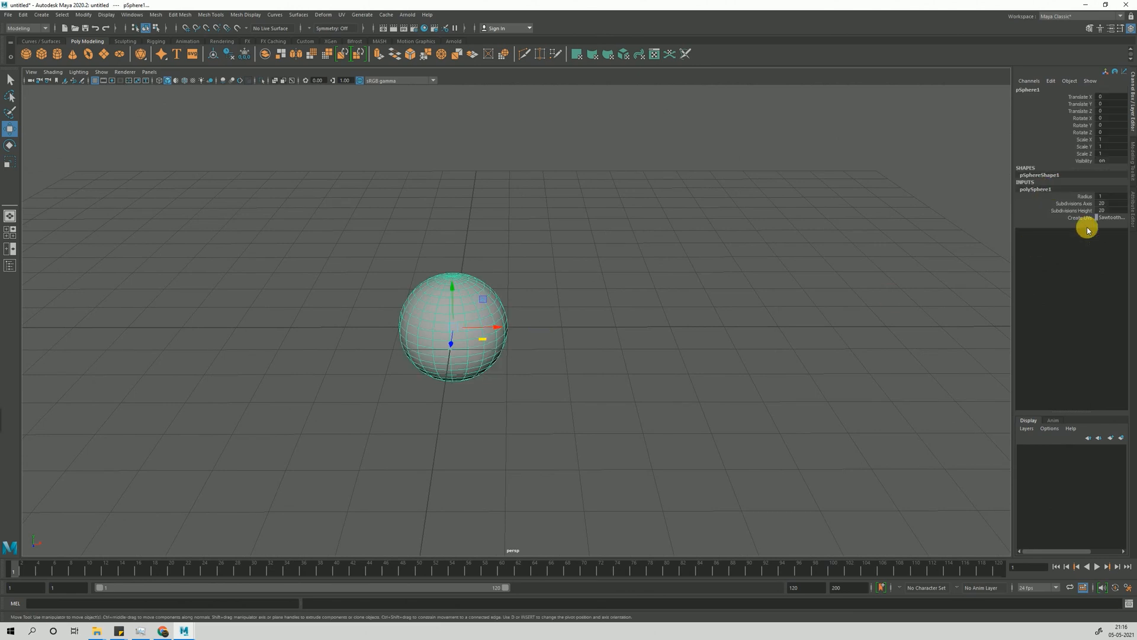
Try adjusting the sphere's radius interactively, reducing it to 0.01, and undo the last change.
left_click(1086, 197)
middle_click_drag(585, 312, 602, 321)
right_click_drag(925, 354, 692, 377, "alt")
left_click_drag(692, 378, 625, 360, "alt")
left_click(1080, 197)
middle_click_drag(853, 251, 810, 251)
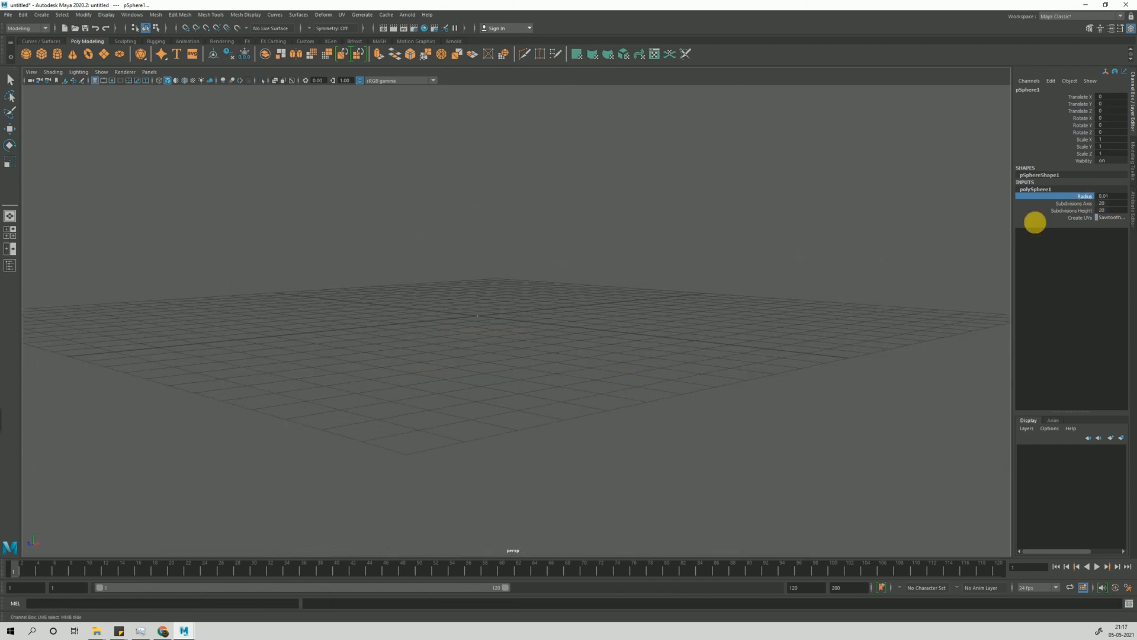
key("ctrl+z")
Set the sphere's radius to 1, 2 and 3 in turn.
double_click(1107, 196)
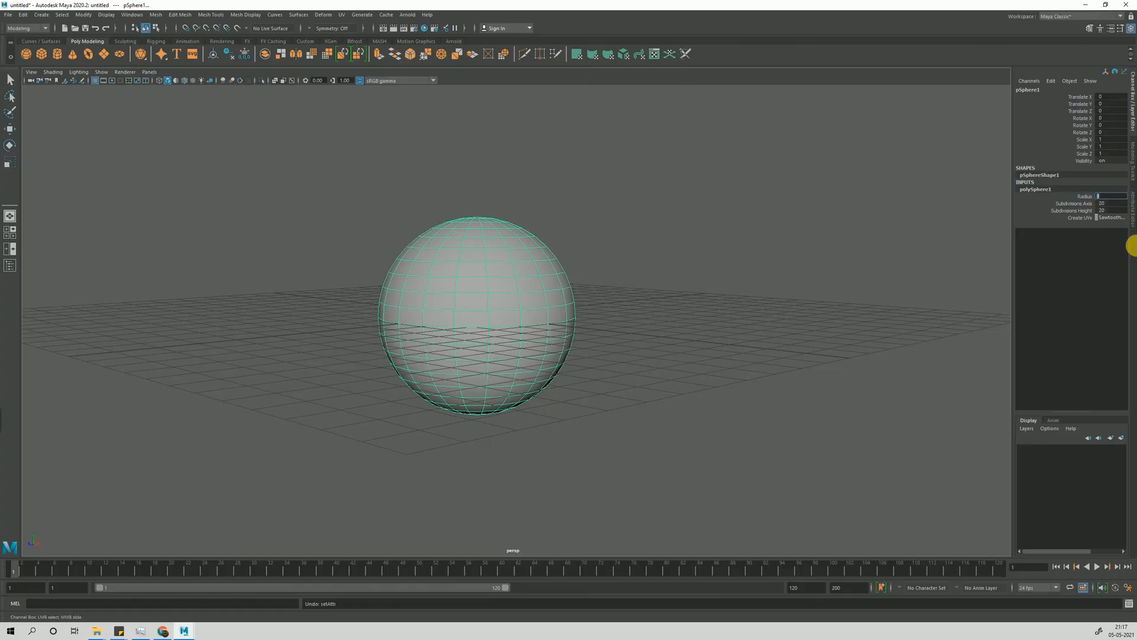
type("1")
key("Return")
scroll(657, 186, "down", 1)
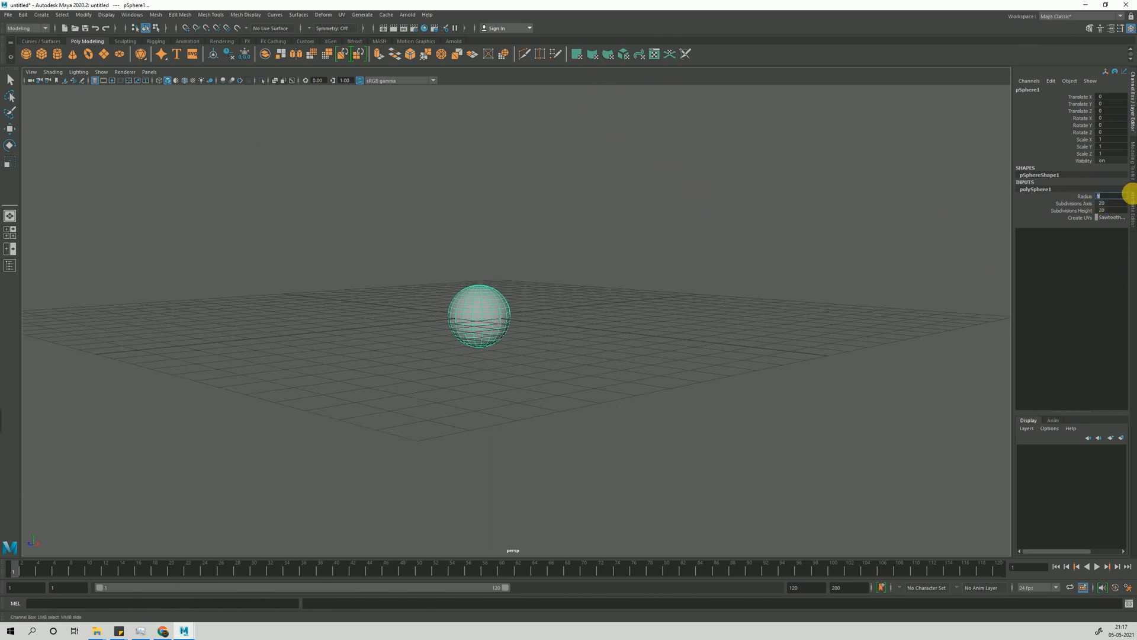
type("2")
key("Return")
type("3")
key("Return")
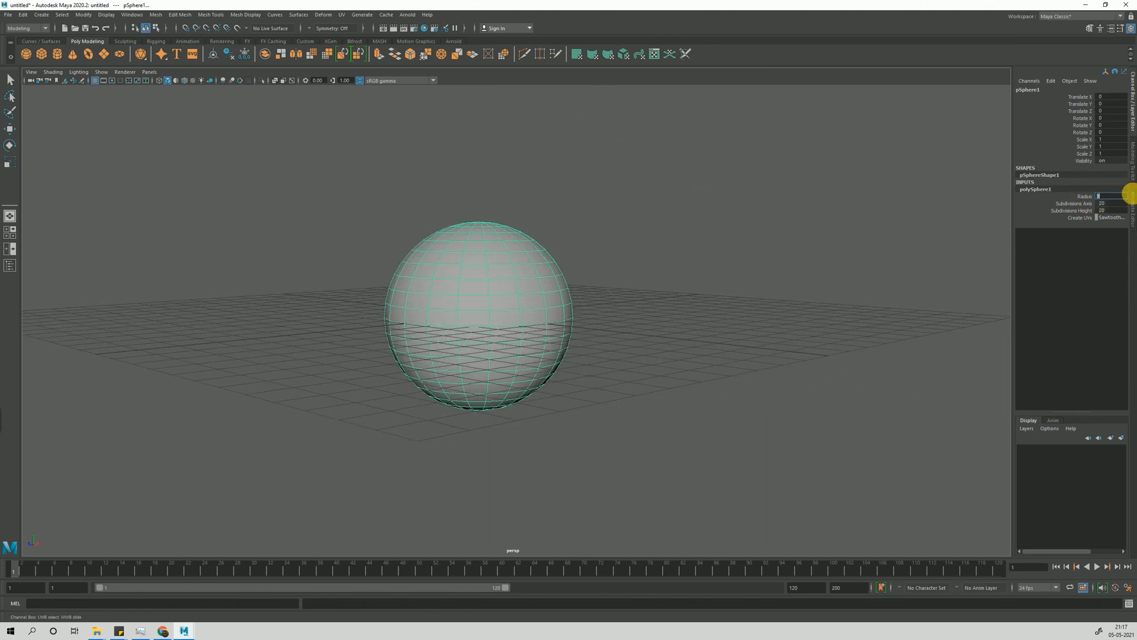
Try radii of 5 and 4 on the sphere in wireframe display, and return to shaded display.
key("4")
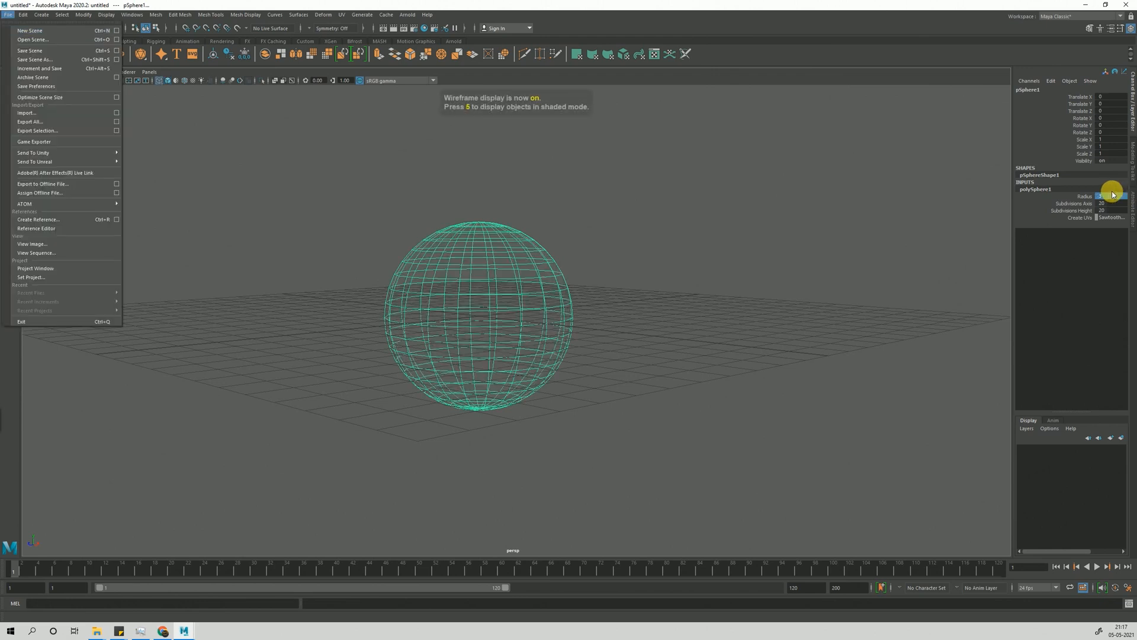
left_click(1116, 201)
type("5")
key("Return")
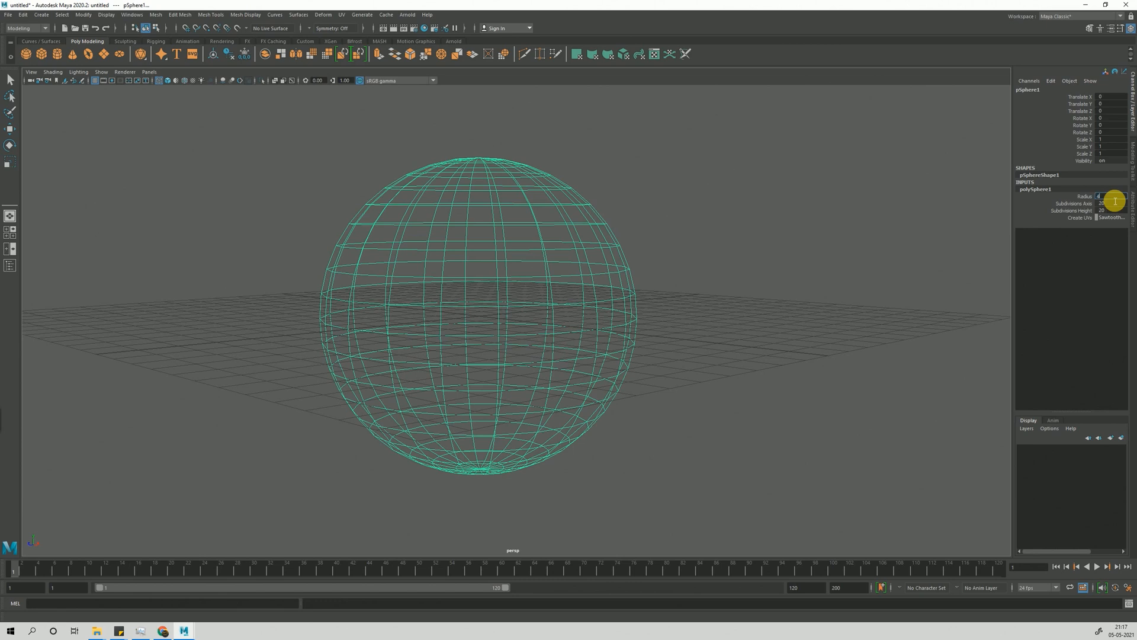
key("Return")
key("5")
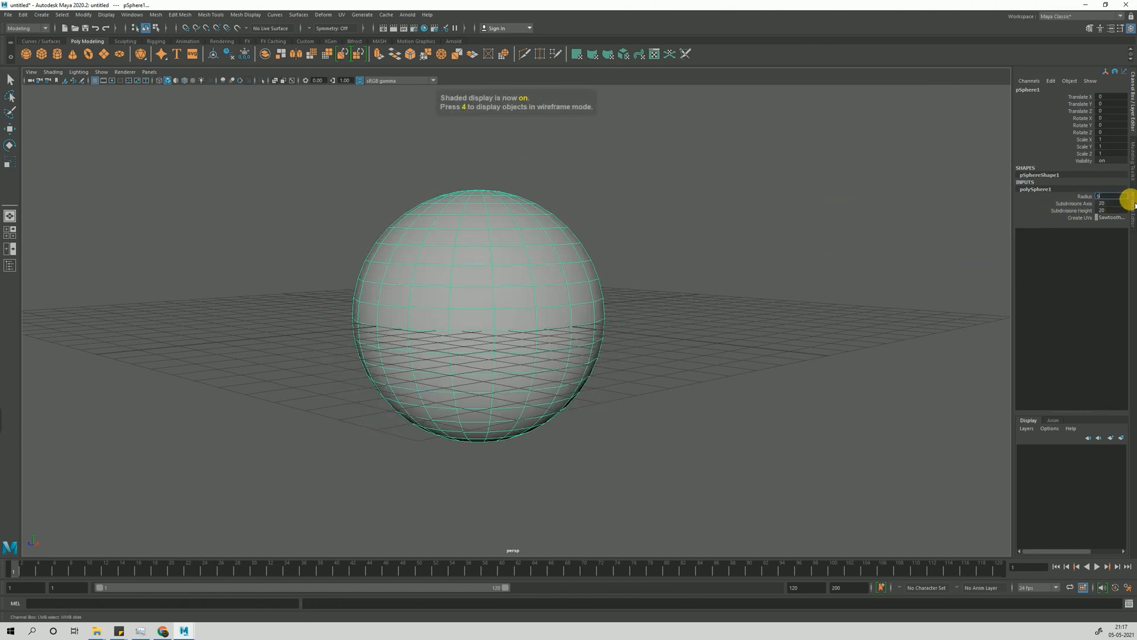
Set the sphere's radius to 6 and reset it to 1.
key("Return")
type("6")
key("Return")
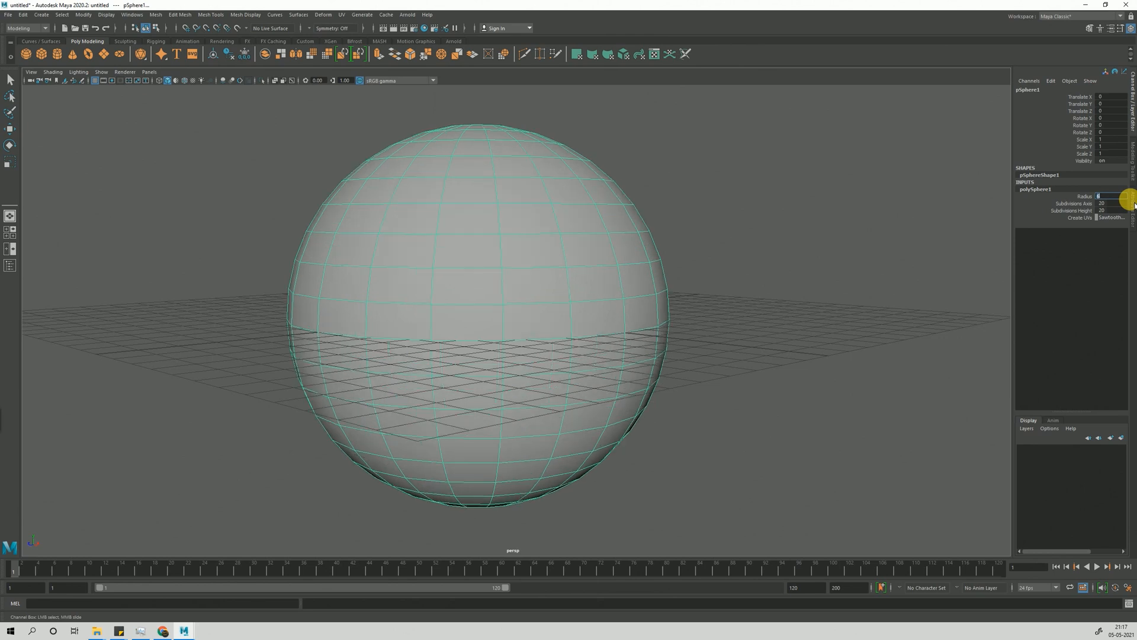
type("1")
key("Return")
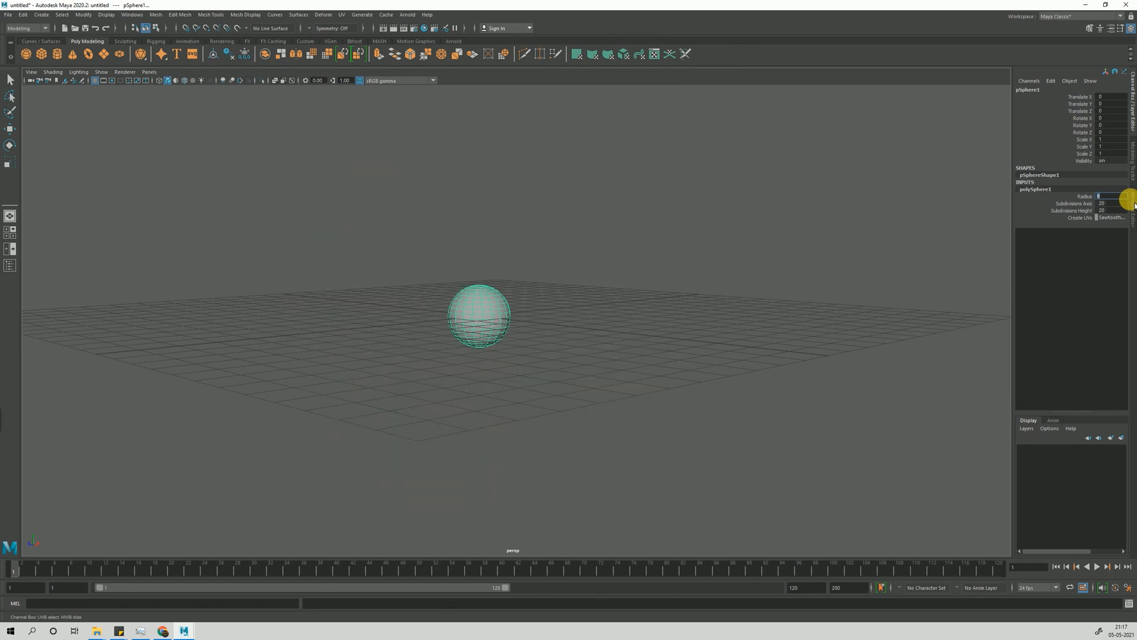
Interactively set the sphere's radius to 3.2 and raise its axis and height subdivisions together to 50.
left_click(1084, 198)
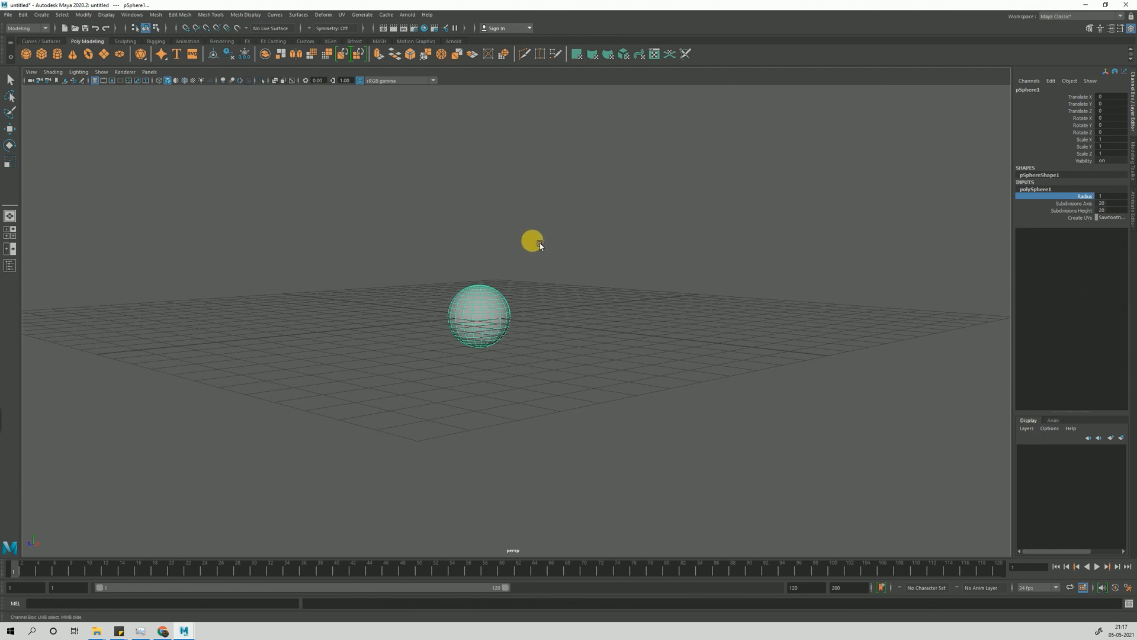
mouse_move(480, 253)
middle_mouse_down()
mouse_move(517, 257)
mouse_move(466, 260)
mouse_move(498, 256)
mouse_move(483, 271)
middle_mouse_up()
left_click_drag(1073, 204, 1077, 212)
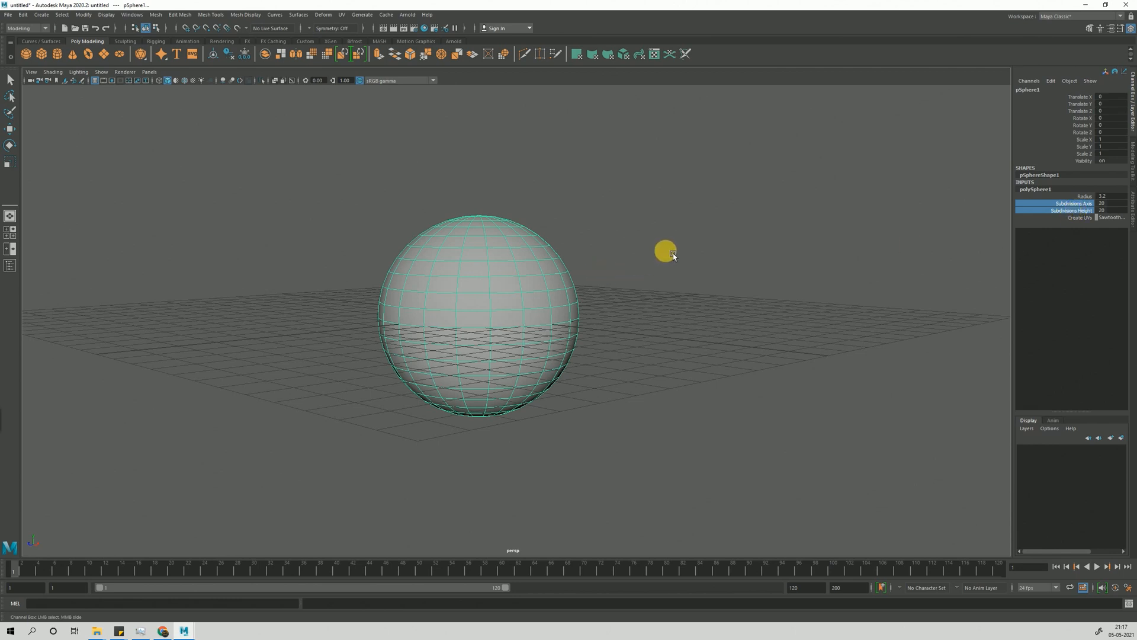
middle_click_drag(666, 250, 704, 261)
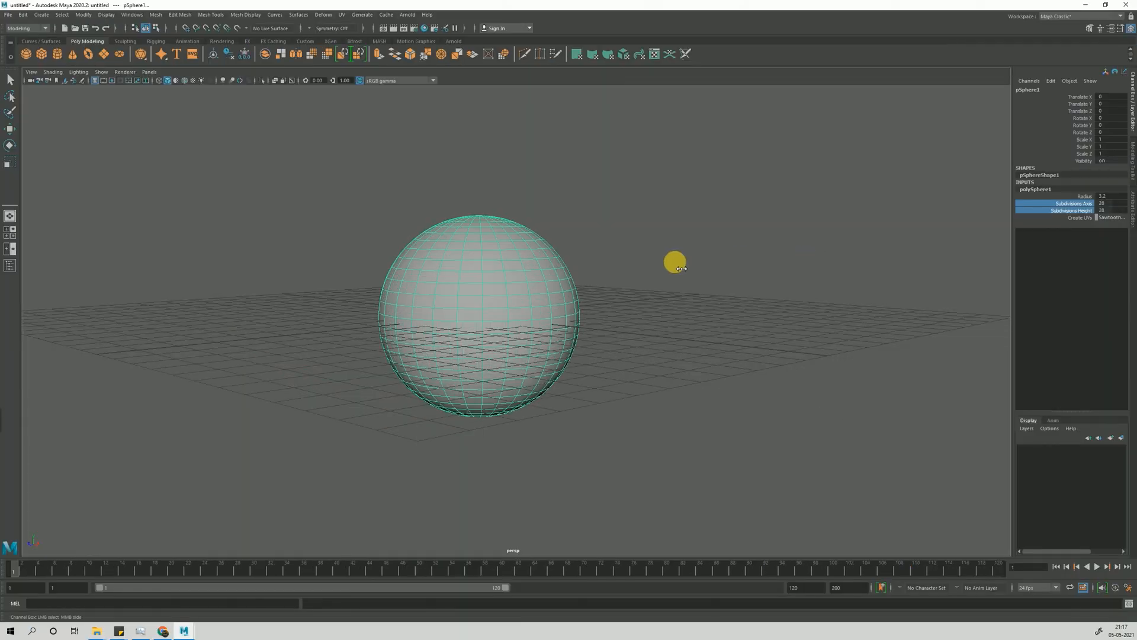
middle_click_drag(676, 261, 584, 315)
middle_click_drag(701, 303, 536, 355)
left_click_drag(827, 299, 733, 304, "alt")
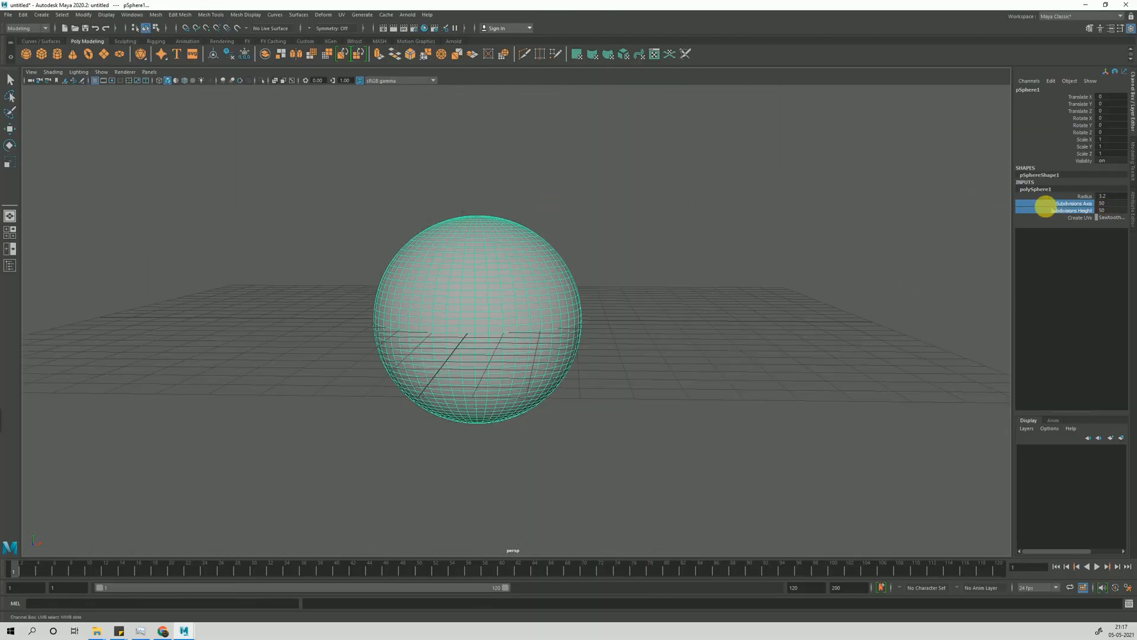
Try 100 axis and height subdivisions on the sphere, and reset both to 20.
left_click(1112, 210)
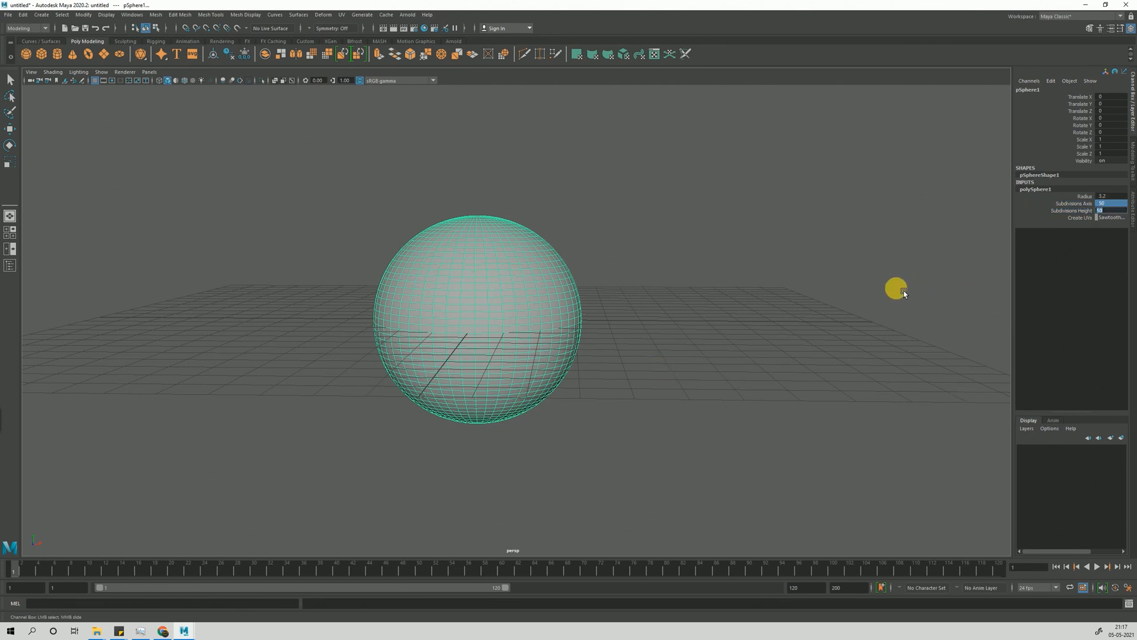
key("Return")
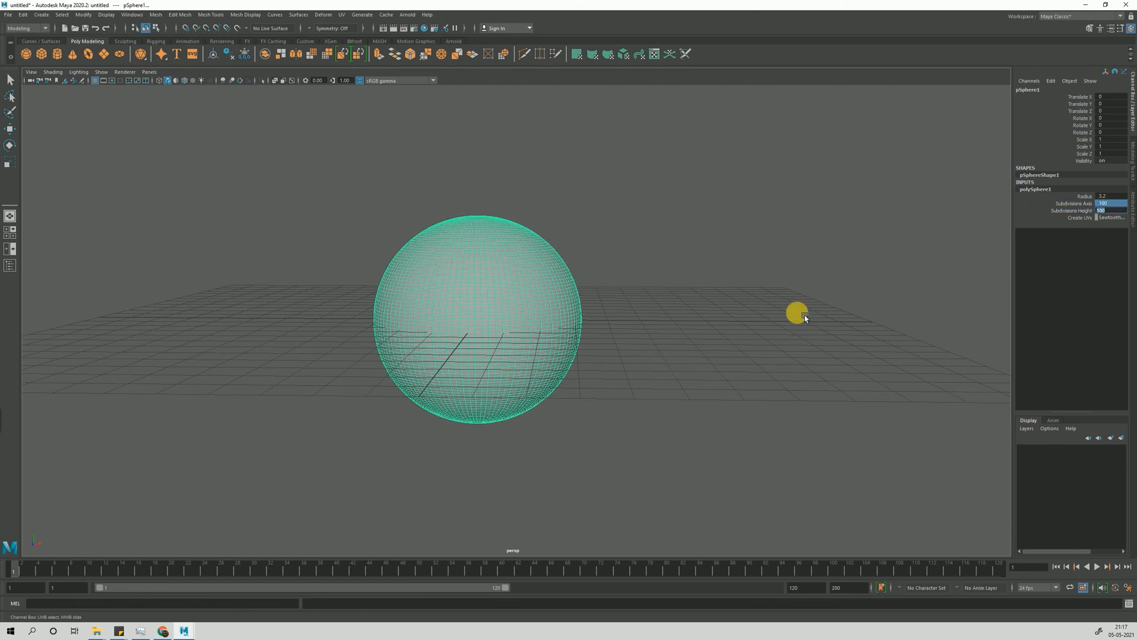
left_click_drag(805, 319, 633, 318, "alt")
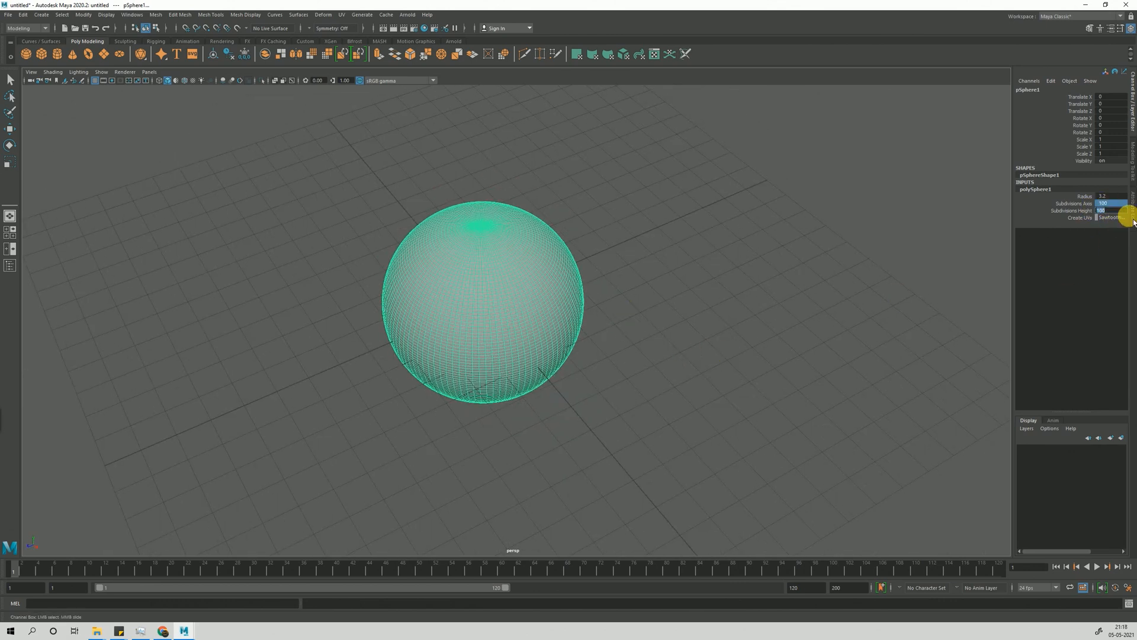
type("20")
key("Return")
Move the sphere along X to about -15.757, beyond the edge of the grid.
scroll(478, 316, "down", 5)
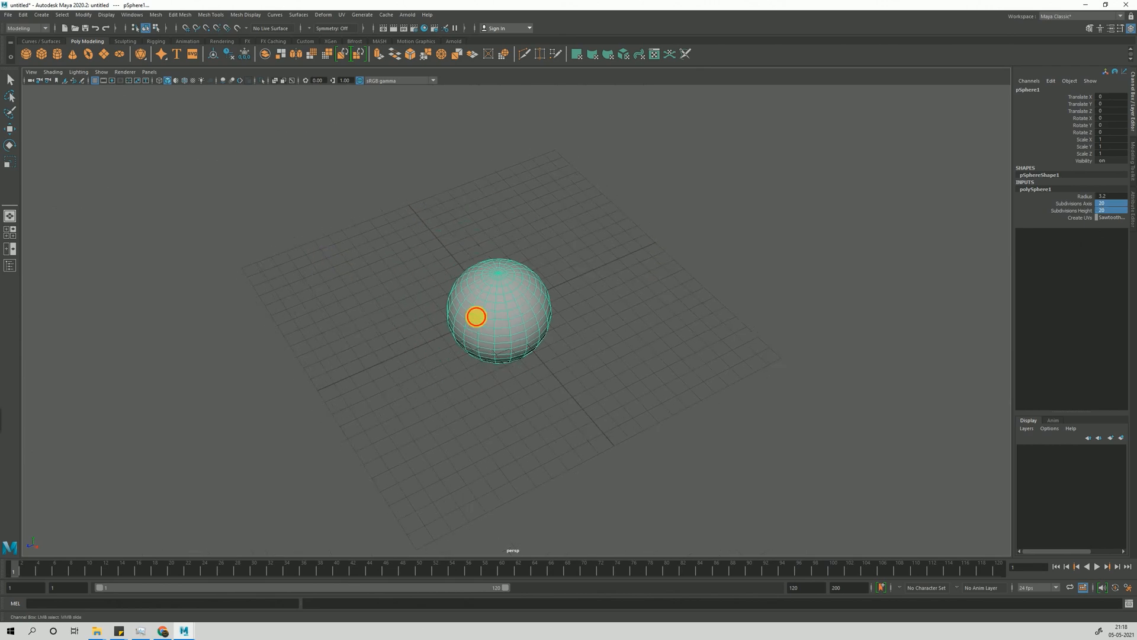
left_click_drag(479, 316, 287, 362, "alt")
key("w")
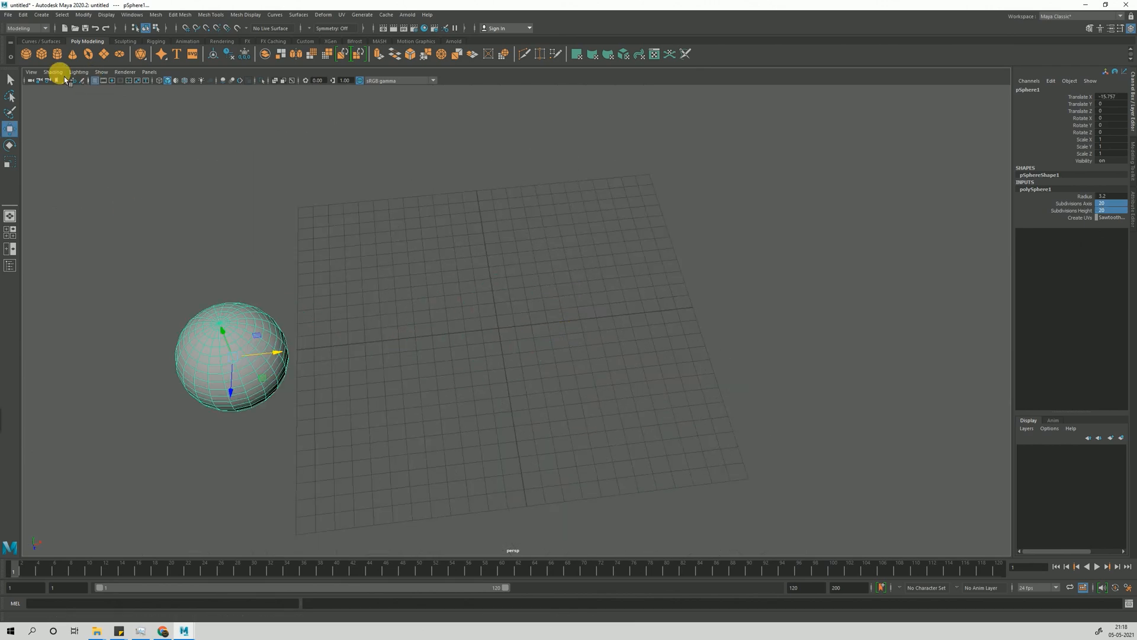
Create a polygon cube at the origin and show its construction attributes.
left_click(42, 54)
scroll(450, 353, "up", 5)
left_click_drag(451, 353, 438, 329, "alt")
left_click(1033, 191)
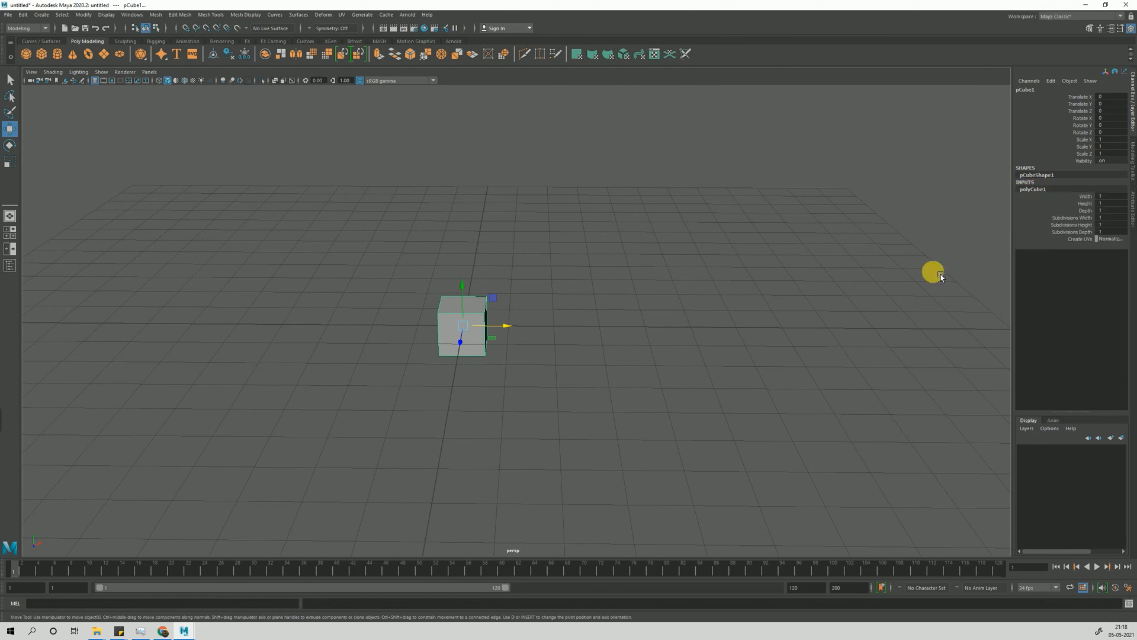
Interactively set the cube's width to 8.3, height to 11.4 and depth to 14.8.
left_click(1085, 196)
middle_click_drag(652, 283, 690, 284)
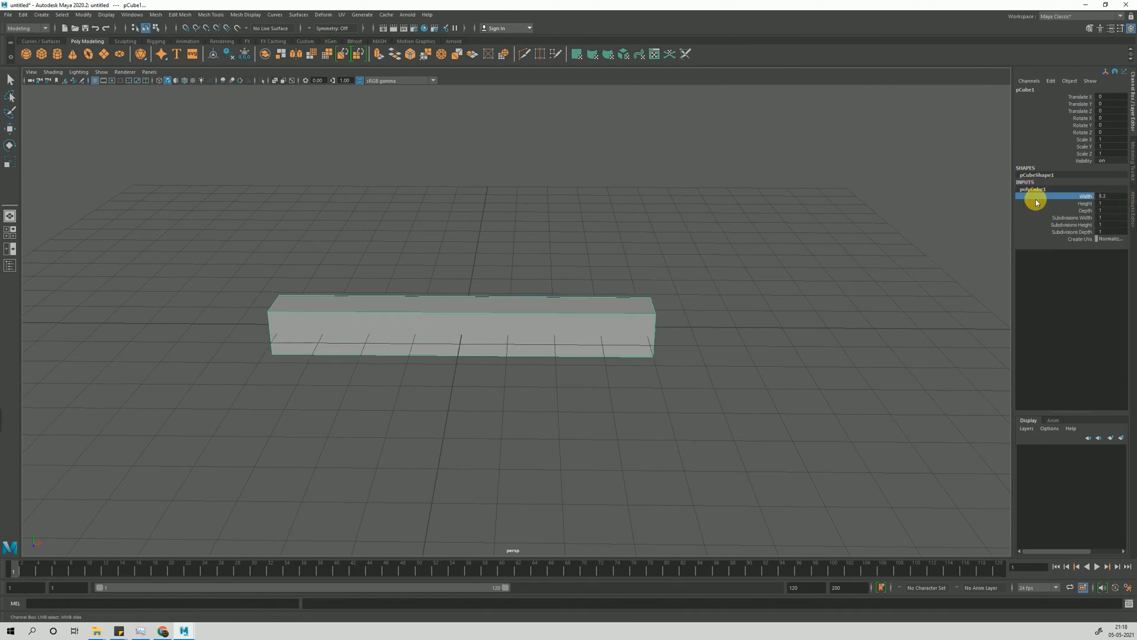
left_click(1087, 204)
middle_click_drag(588, 232, 648, 239)
right_click_drag(688, 317, 615, 304, "alt")
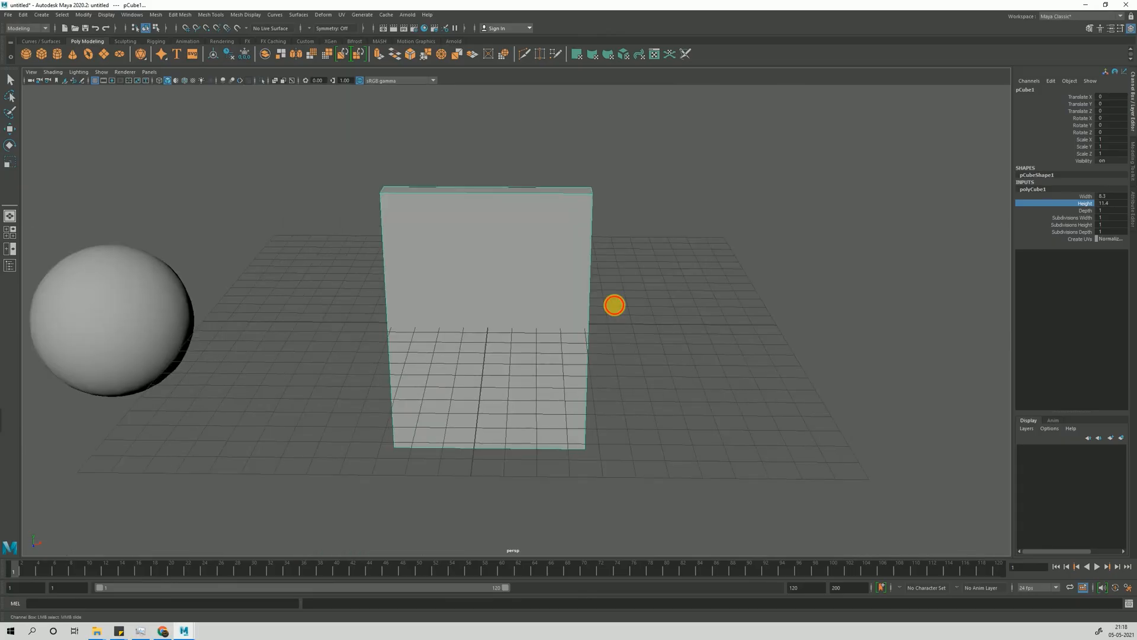
left_click_drag(614, 305, 524, 320, "alt")
left_click(1088, 212)
middle_click_drag(517, 273, 680, 259)
Raise the cube's subdivisions interactively to 26 in width, 18 in height and 18 in depth.
left_click(1064, 219)
left_click_drag(680, 259, 746, 285, "alt")
left_click(1071, 225)
middle_click_drag(663, 207, 682, 236)
left_click_drag(681, 237, 740, 243, "alt")
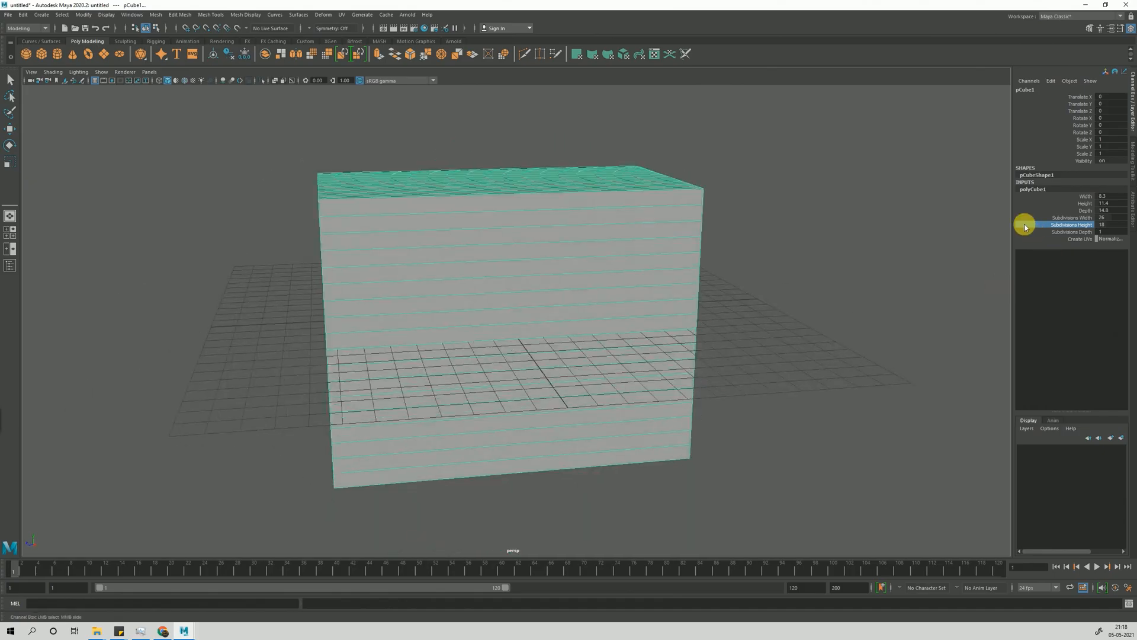
left_click(1072, 232)
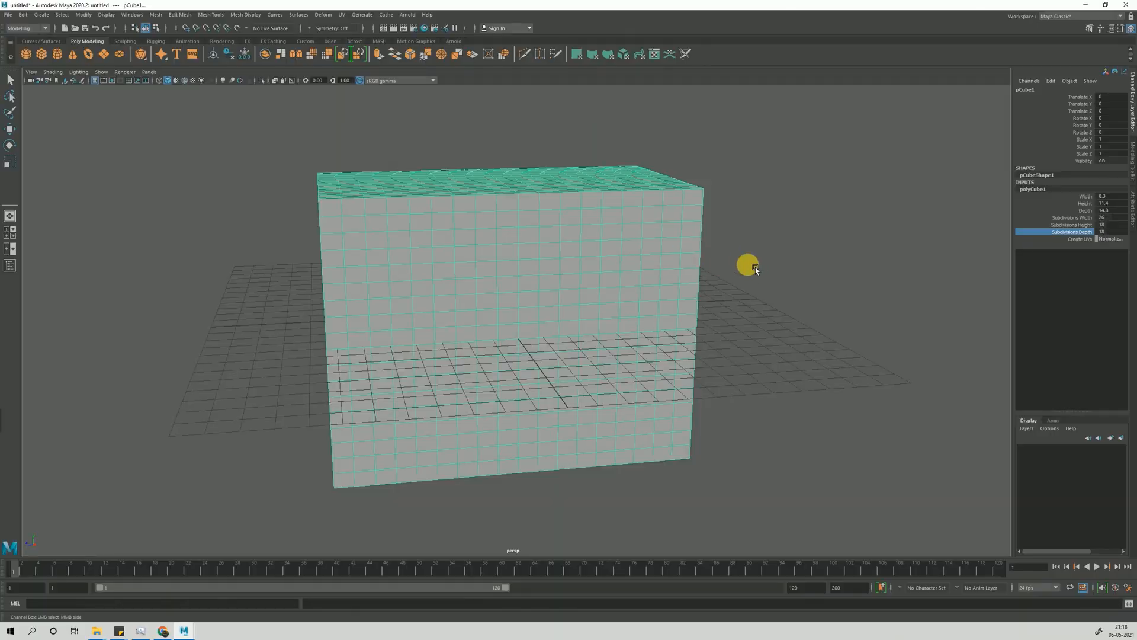
Move the cube along X to about -28.825, past the sphere.
scroll(713, 264, "down", 4)
left_click_drag(711, 265, 166, 228, "alt")
key("w")
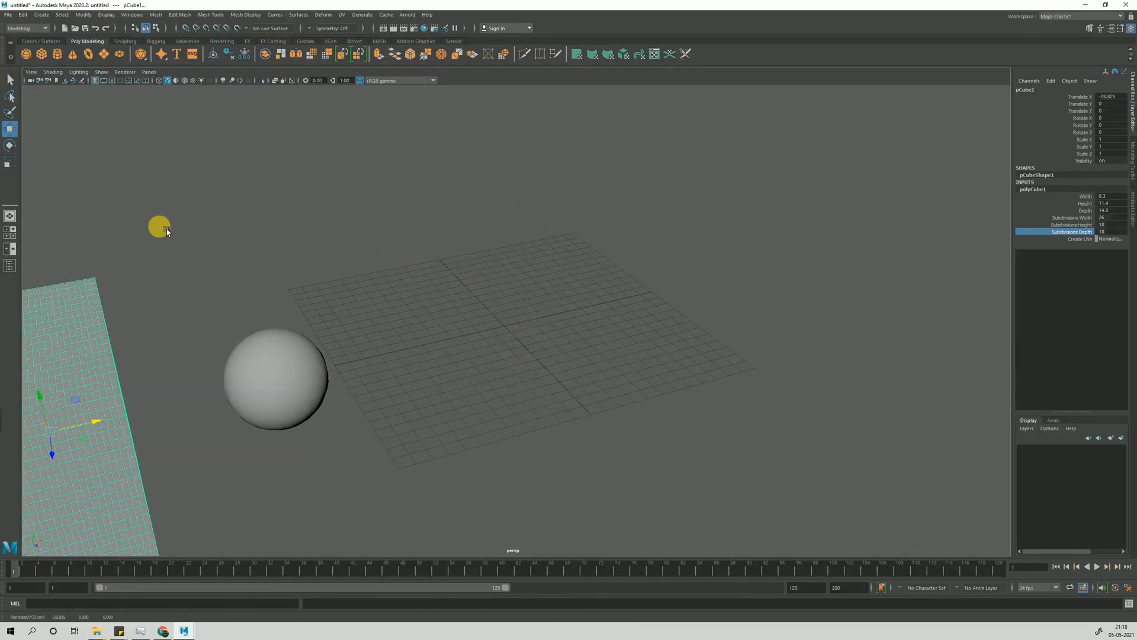
Create a polygon cylinder at the origin and show its construction attributes.
left_click(56, 53)
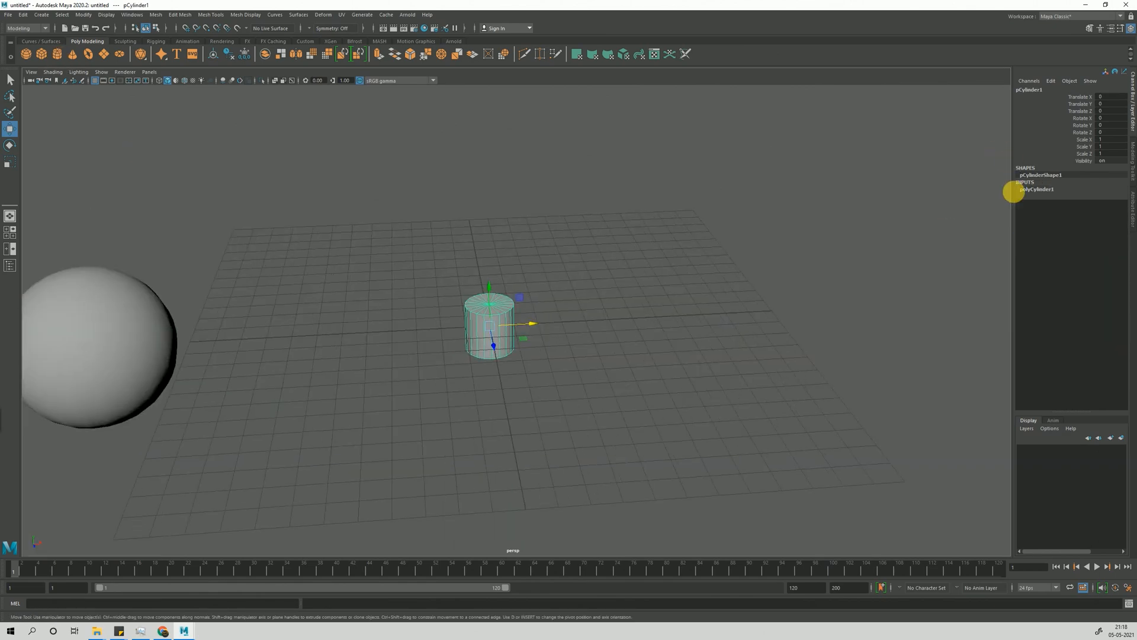
left_click(1028, 190)
middle_click_drag(928, 255, 787, 287, "alt")
scroll(787, 287, "up", 2)
Interactively set the cylinder's radius to 9.2 and its height to 54.7.
left_click(1085, 196)
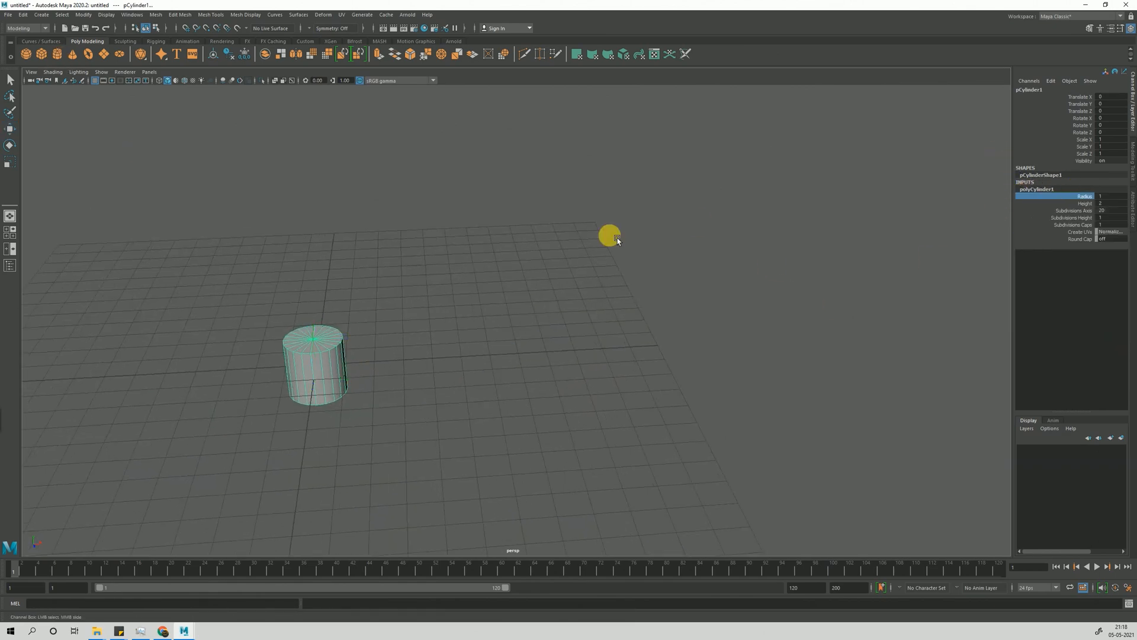
middle_click_drag(607, 236, 652, 240)
scroll(578, 318, "down", 3)
left_click_drag(514, 296, 476, 339, "alt")
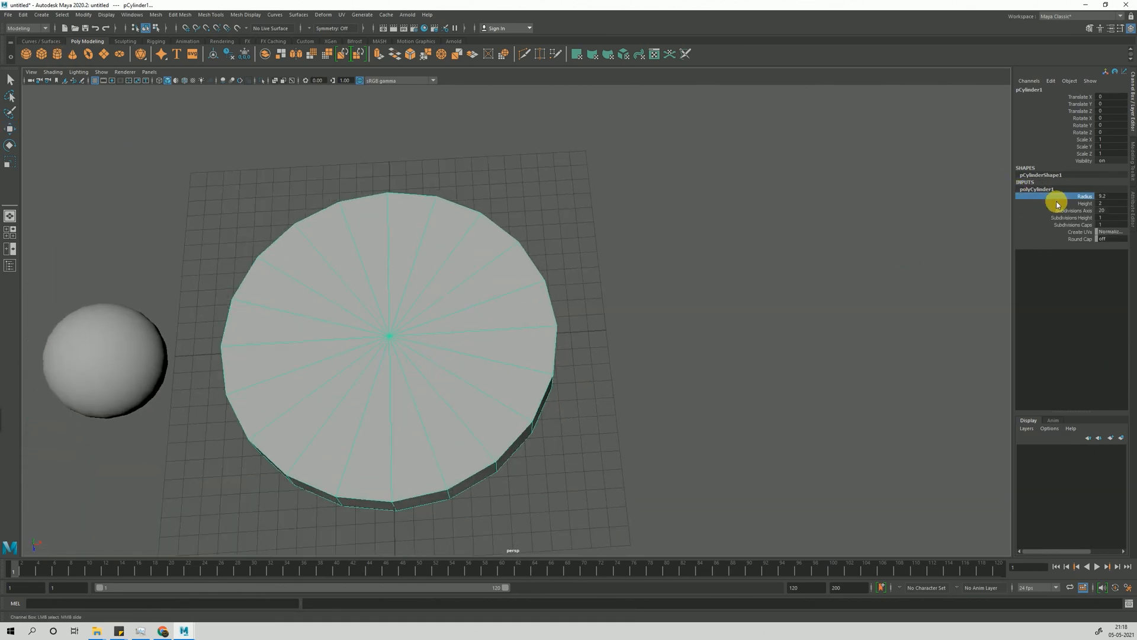
left_click(1081, 203)
left_click_drag(604, 370, 537, 304, "alt")
scroll(537, 305, "down", 4)
middle_click_drag(537, 305, 847, 306)
left_click_drag(669, 340, 613, 307, "alt")
scroll(613, 308, "down", 3)
Try more and fewer axis subdivisions on the cylinder, down to 3, and return to 20.
left_click(1084, 209)
middle_click_drag(610, 265, 614, 264)
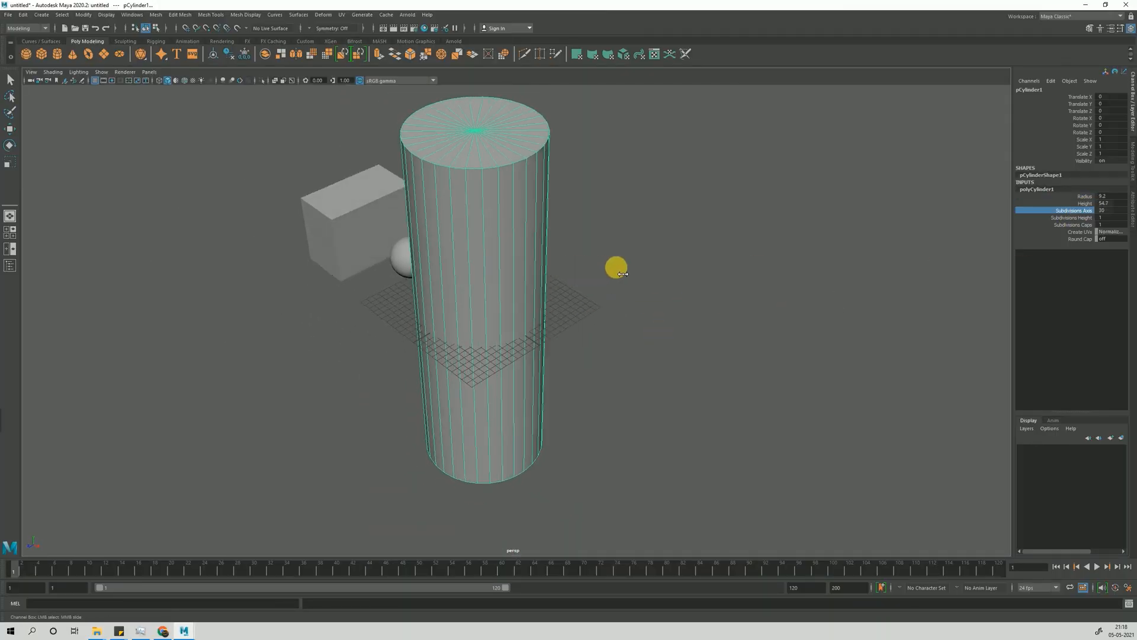
middle_click_drag(615, 264, 414, 284)
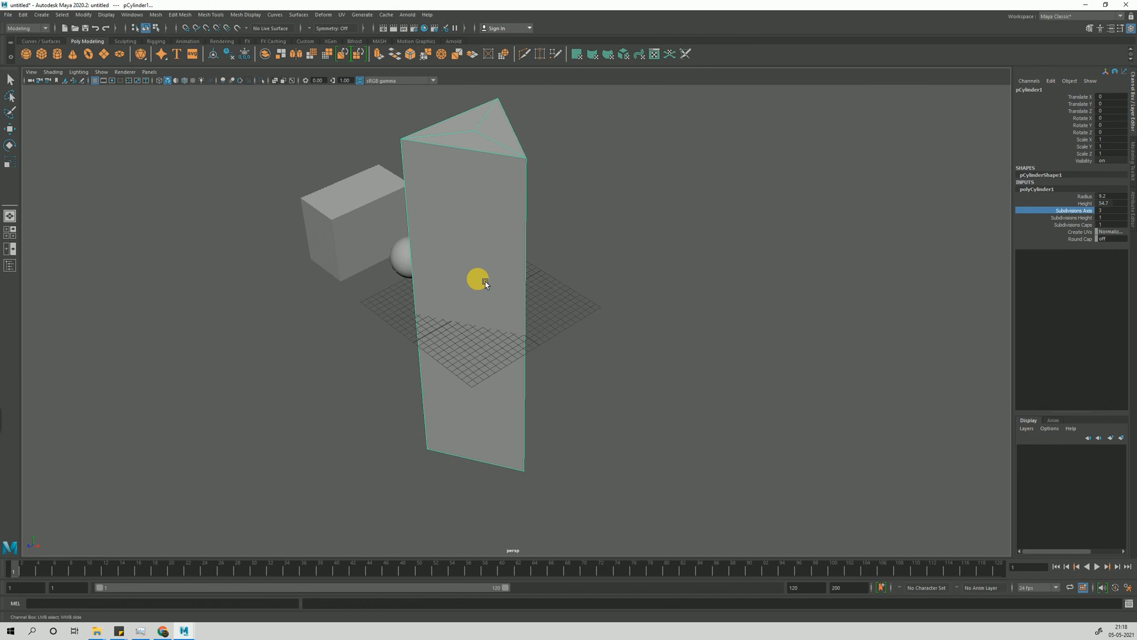
middle_click_drag(485, 282, 562, 282)
Set the cylinder's height subdivisions to 14 and, after trying 11 and 7, its cap subdivisions to 4.
left_click(1072, 218)
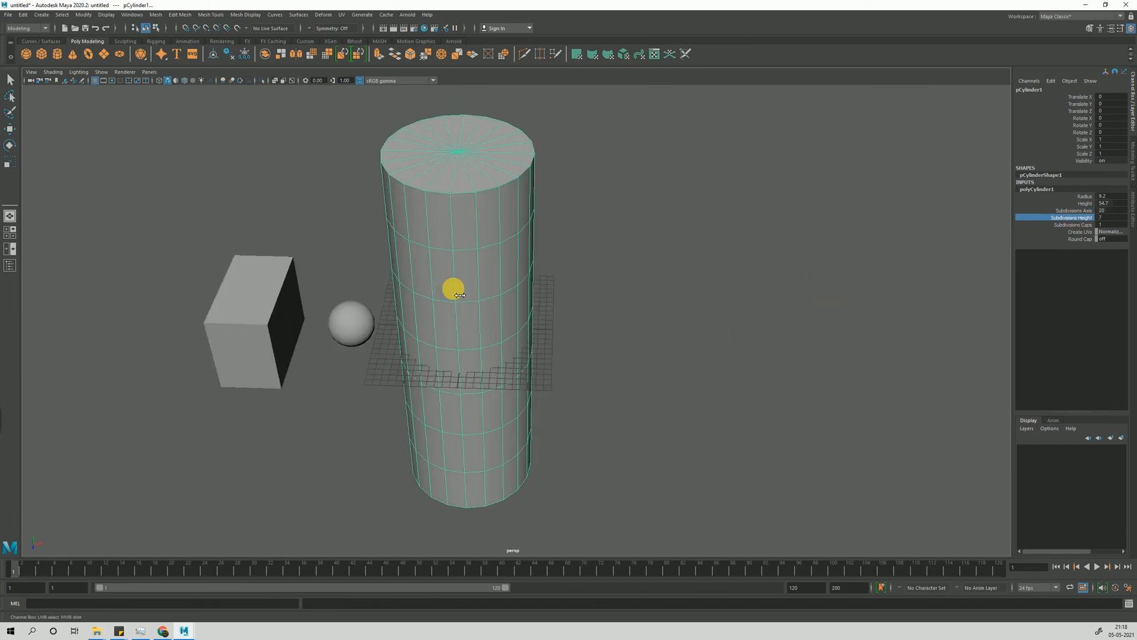
left_click_drag(575, 356, 493, 347, "alt")
left_click(1070, 227)
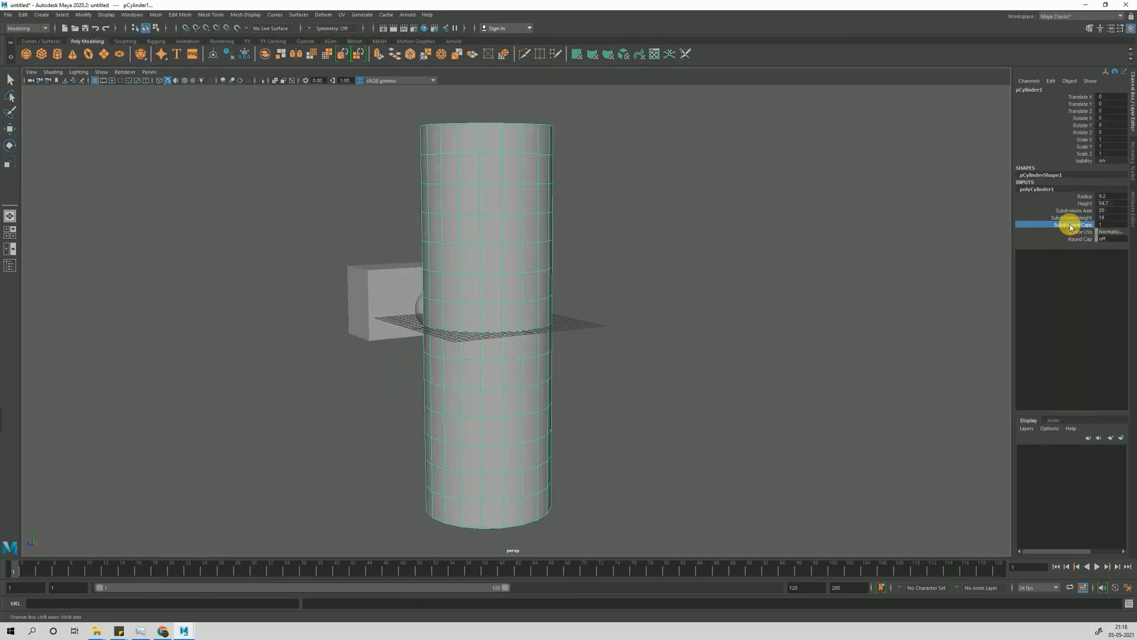
middle_click_drag(770, 307, 777, 306)
left_click_drag(618, 303, 618, 329, "alt")
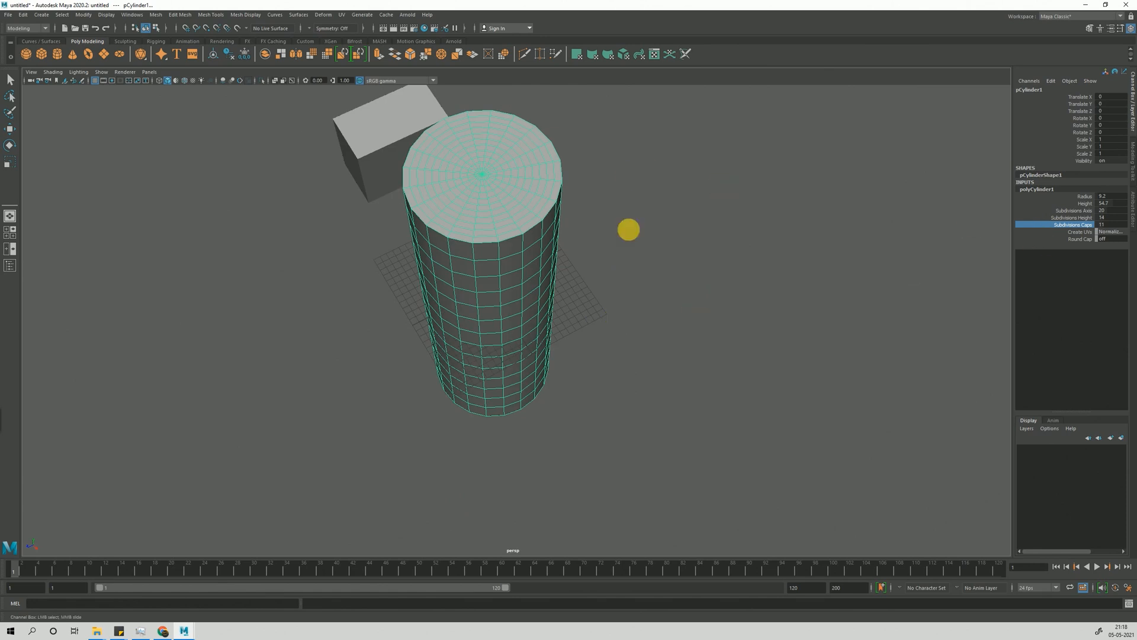
right_click_drag(629, 229, 667, 364, "alt")
middle_click_drag(632, 248, 585, 264)
left_click_drag(604, 276, 570, 307, "alt")
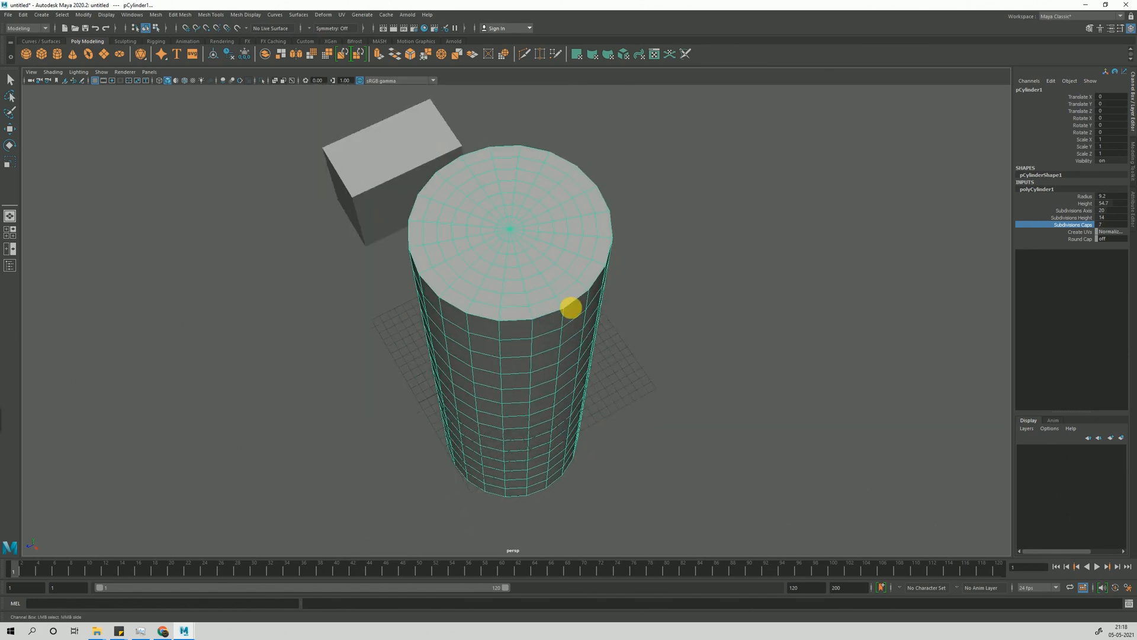
left_click_drag(357, 216, 366, 139, "alt")
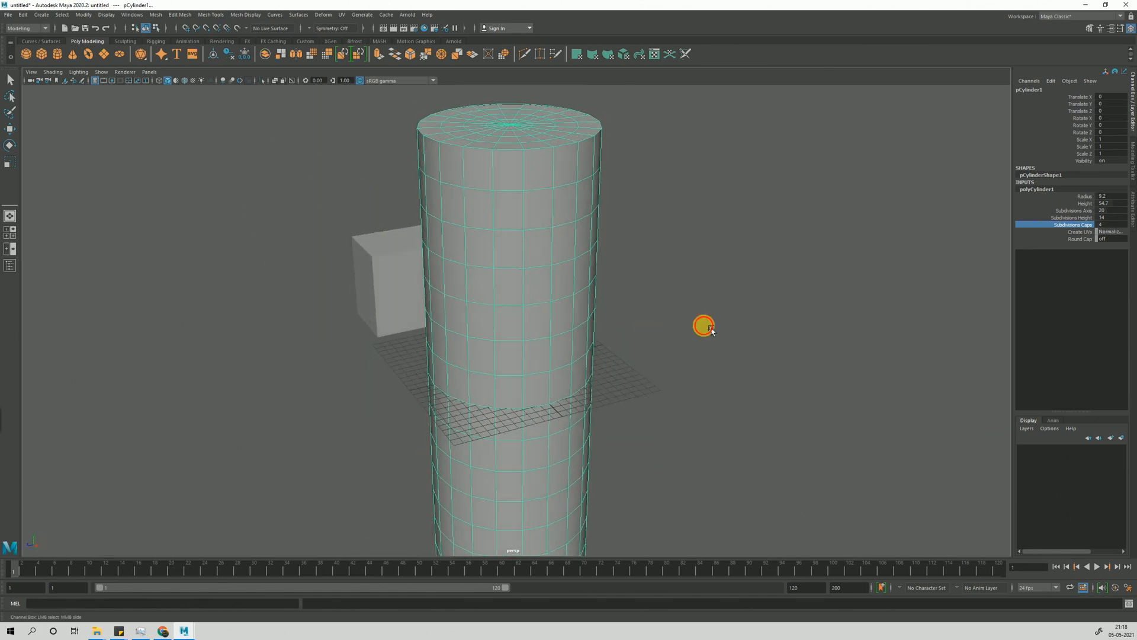
Examine the cylinder and cube meshes from several angles, selecting each object in turn with the Move tool.
left_click(711, 327)
key("w")
right_click_drag(705, 330, 569, 356, "alt")
left_click_drag(509, 367, 459, 349, "alt")
left_click(510, 287)
left_click_drag(509, 287, 545, 187, "alt")
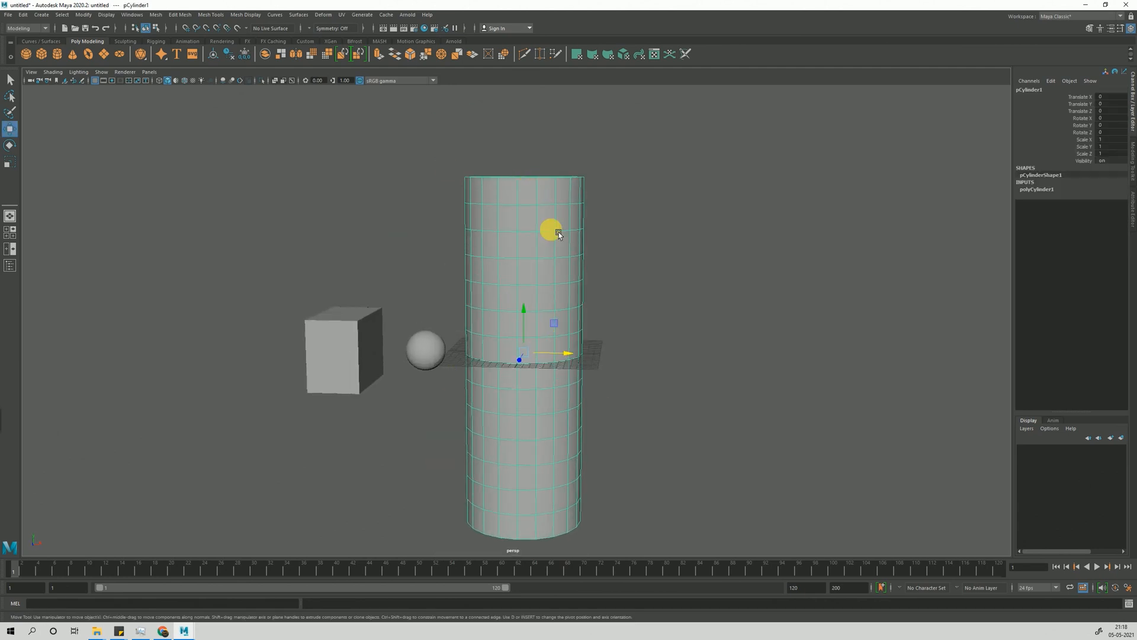
left_click(368, 357)
left_click(286, 401)
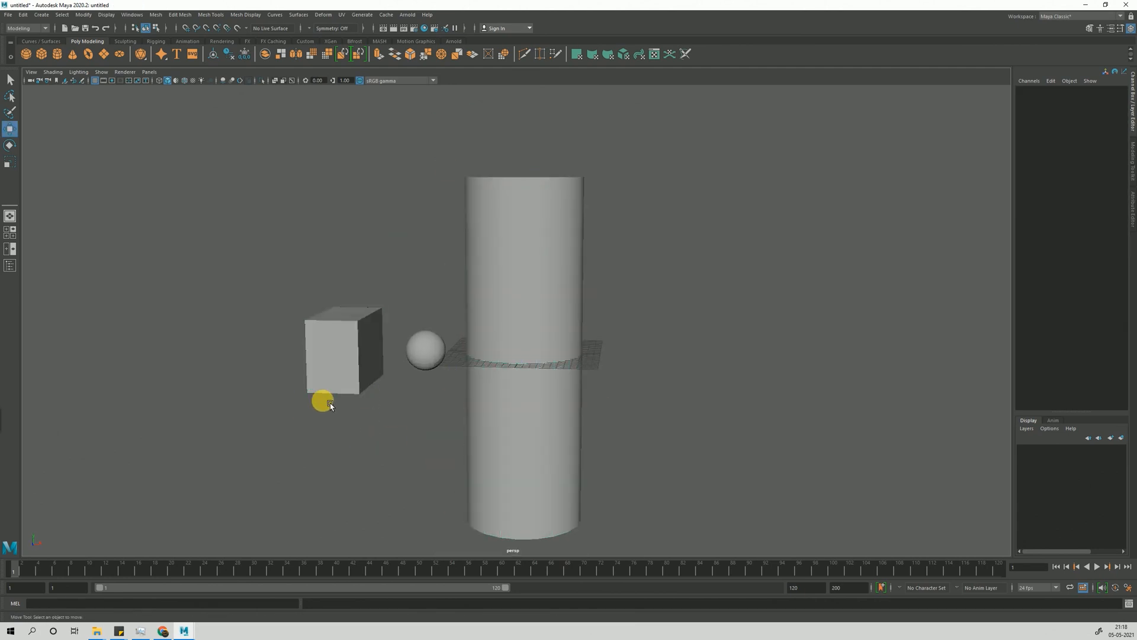
left_click(358, 344)
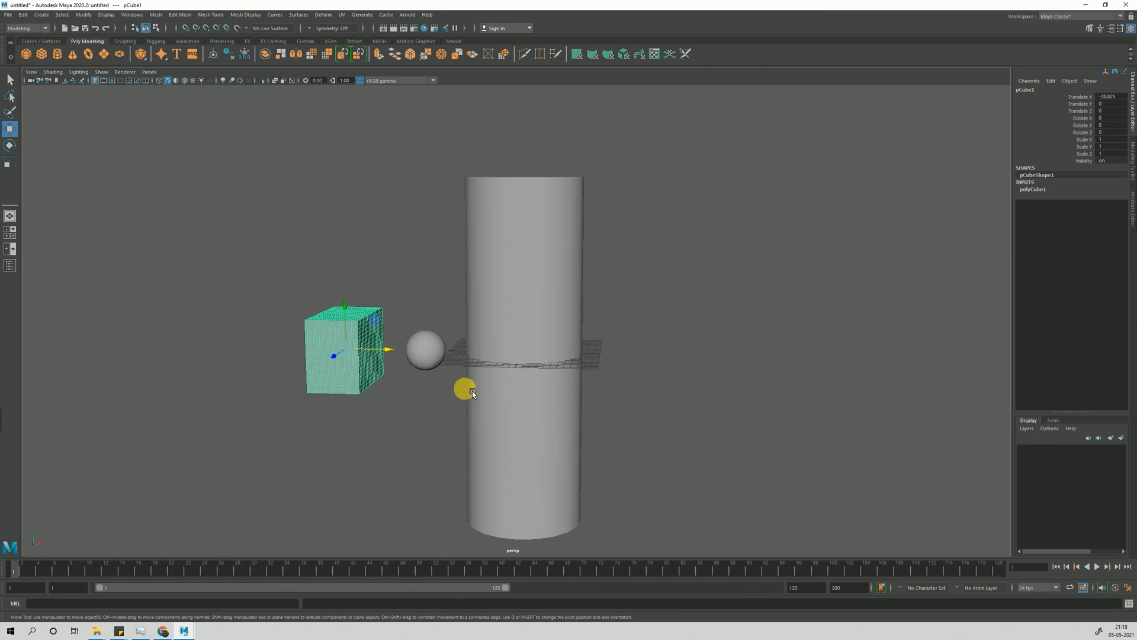
middle_click_drag(471, 391, 471, 455, "alt")
left_click(534, 300)
left_click_drag(536, 308, 589, 427, "alt")
middle_click_drag(589, 428, 567, 405, "alt")
left_click_drag(567, 405, 569, 390, "alt")
left_click(272, 215)
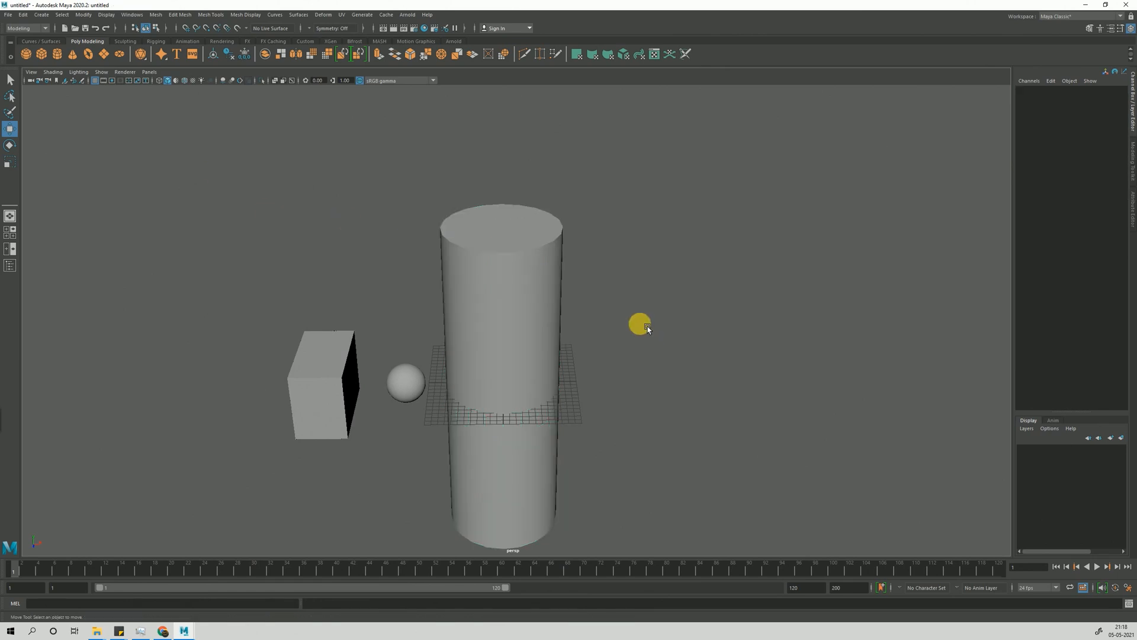
left_click(536, 293)
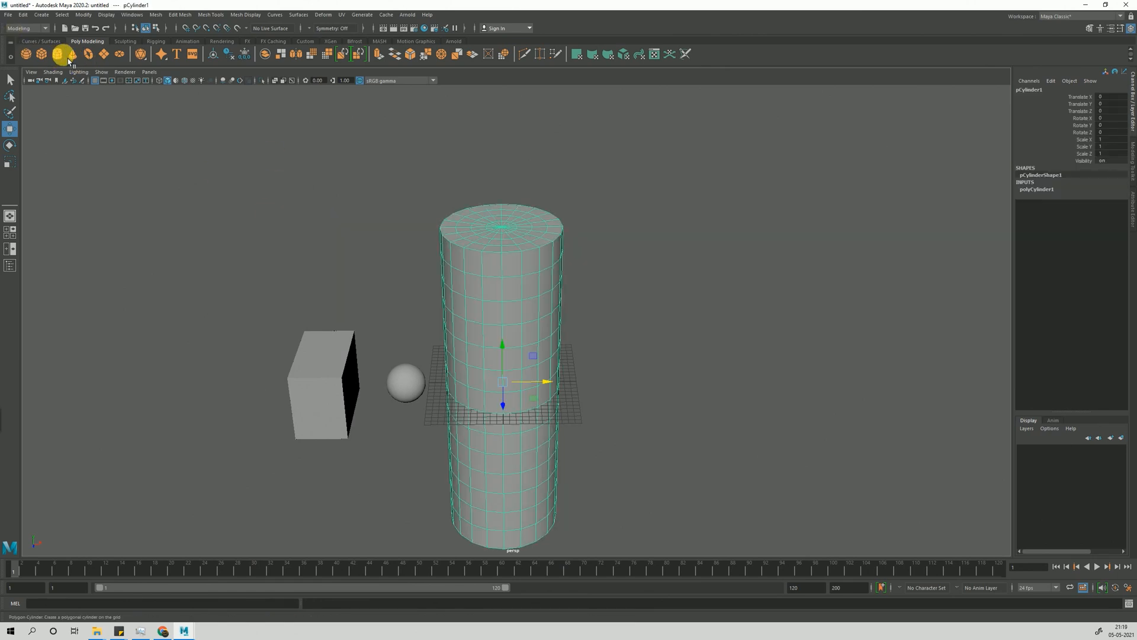
Create a polygon cone at the origin, inside the cylinder.
left_click(76, 58)
left_click_drag(452, 295, 562, 395, "alt")
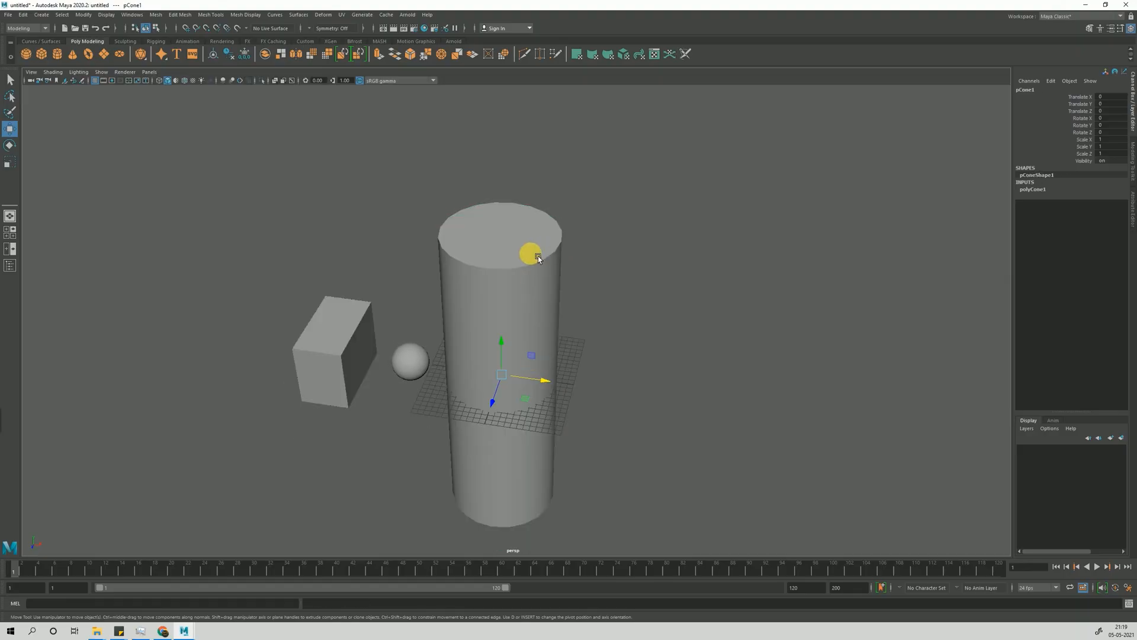
left_click_drag(538, 256, 508, 335, "alt")
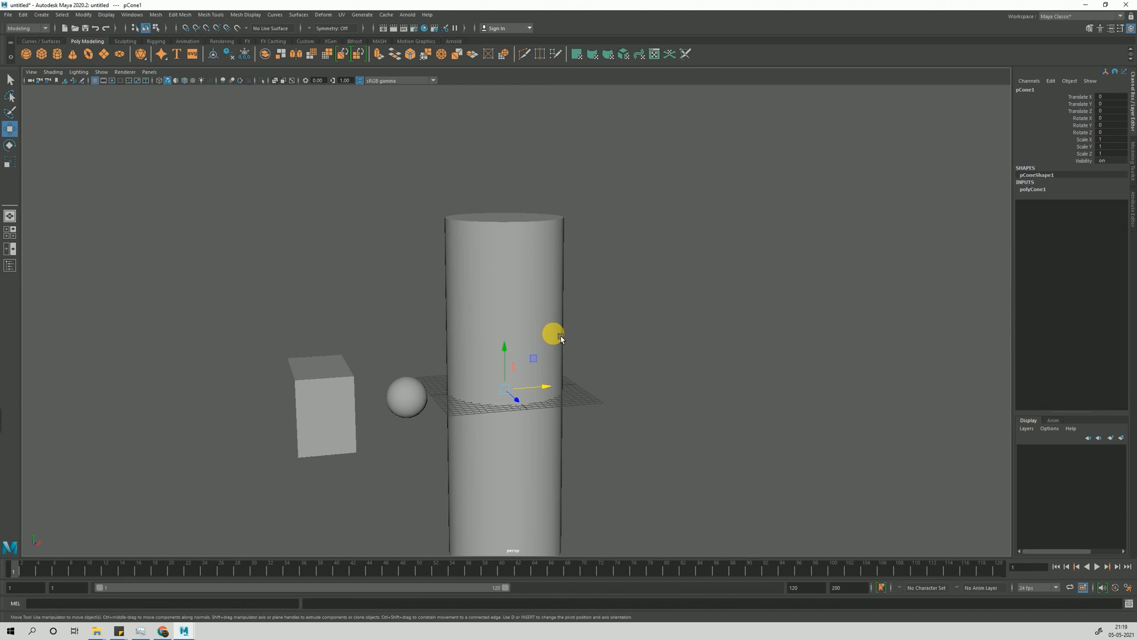
Check the cone inside the cylinder in wireframe display, and return to shaded display.
key("4")
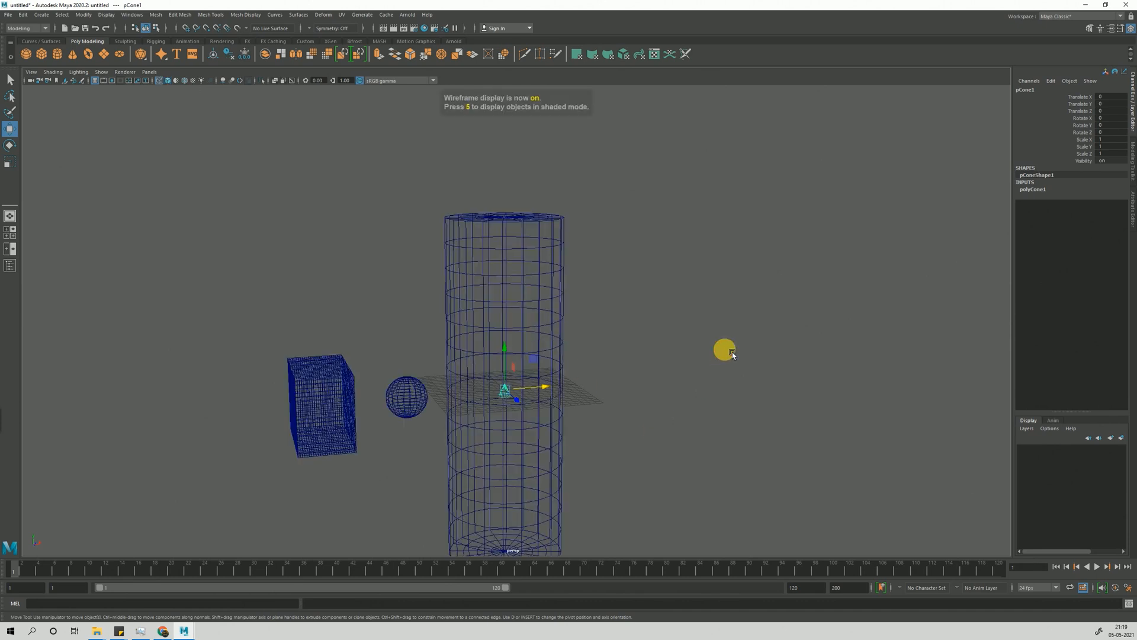
left_click(729, 350)
left_click_drag(542, 401, 524, 346, "alt")
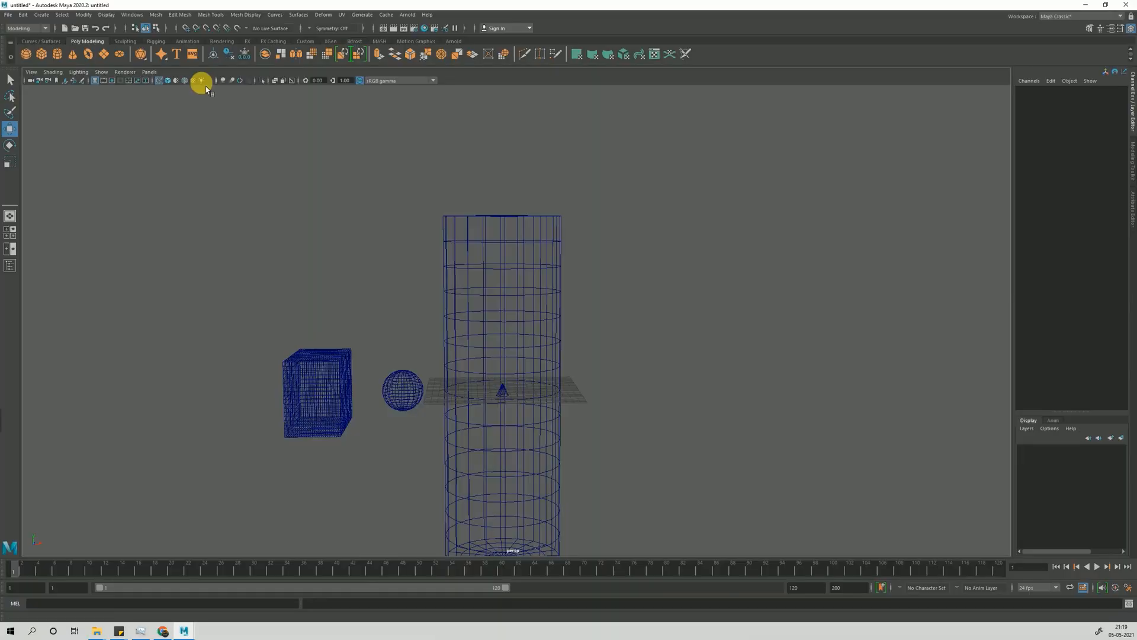
left_click(168, 80)
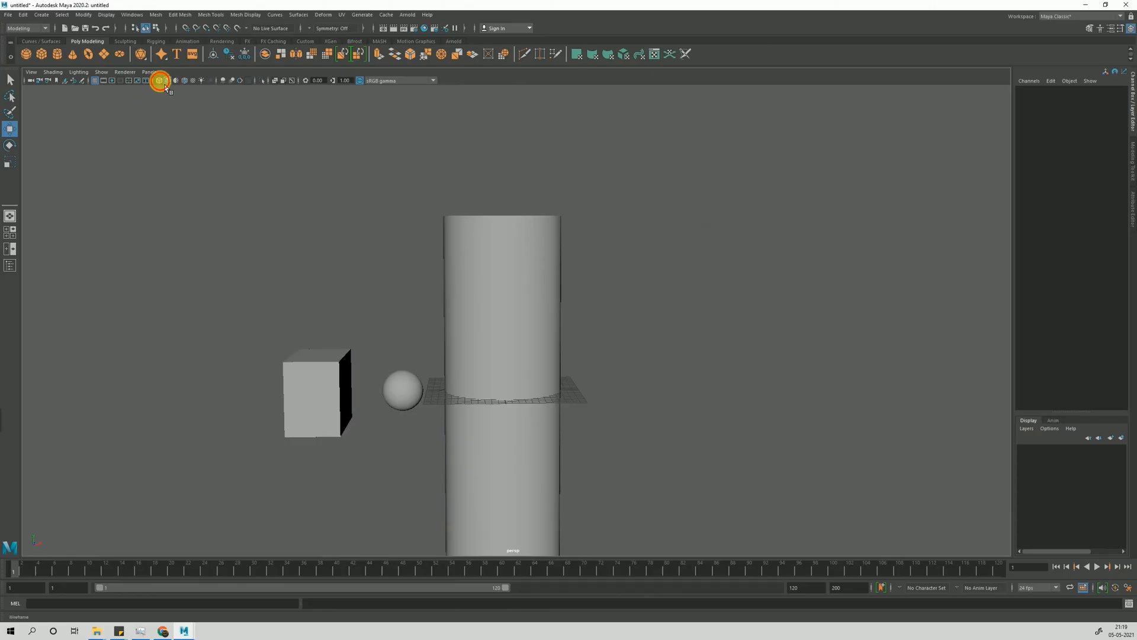
Compare the wireframe and shaded displays of the cube, sphere and cylinder by switching repeatedly between them.
left_click(159, 80)
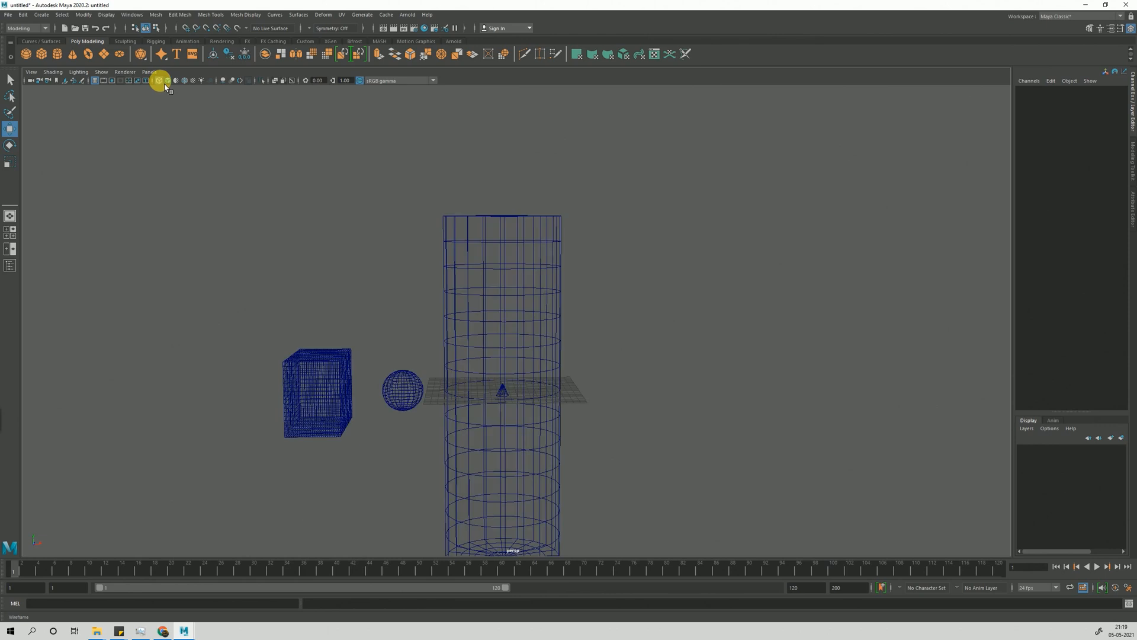
left_click(160, 81)
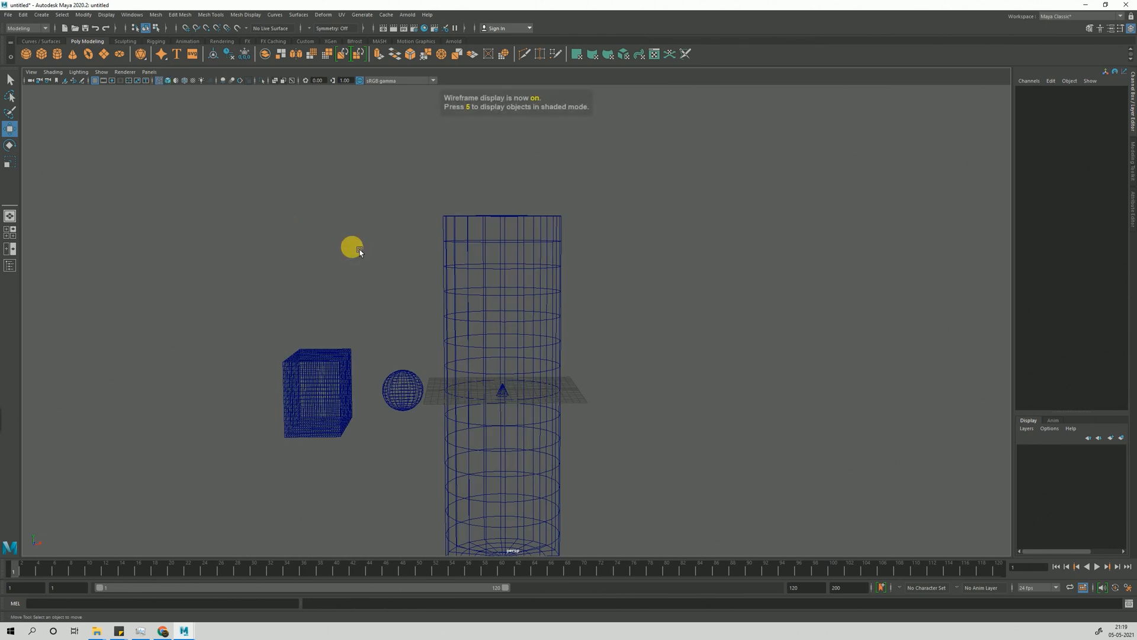
left_click(168, 81)
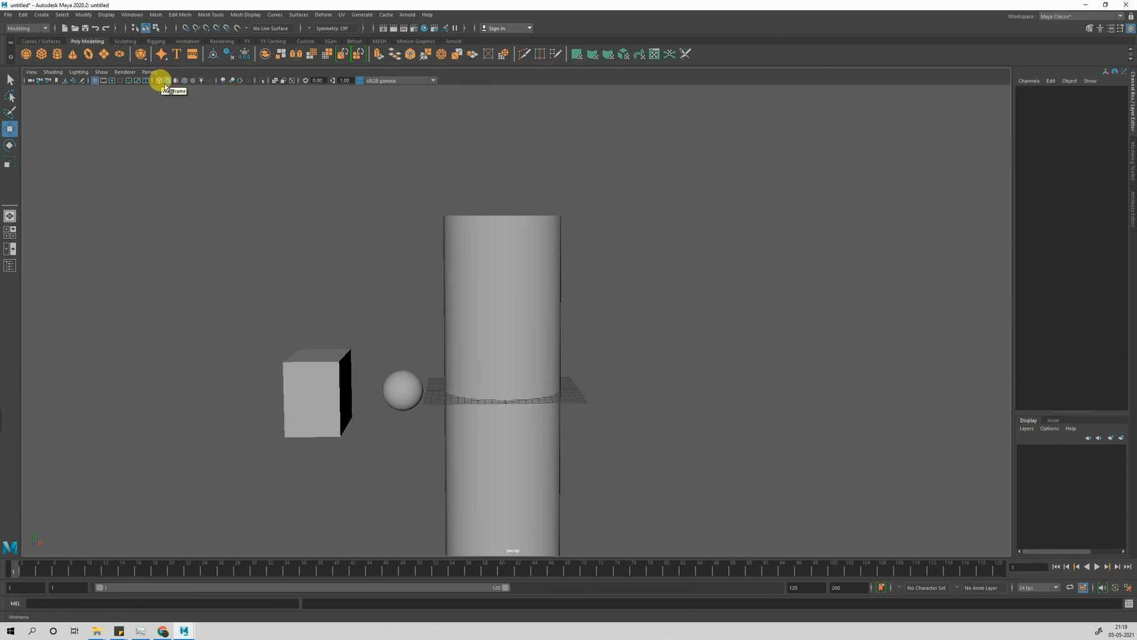
left_click(162, 82)
left_click(170, 82)
left_click(161, 82)
left_click(171, 83)
left_click(162, 82)
left_click(170, 83)
mouse_move(541, 317)
left_mouse_down("alt")
mouse_move(518, 347)
mouse_move(485, 306)
mouse_move(505, 241)
left_mouse_up("alt")
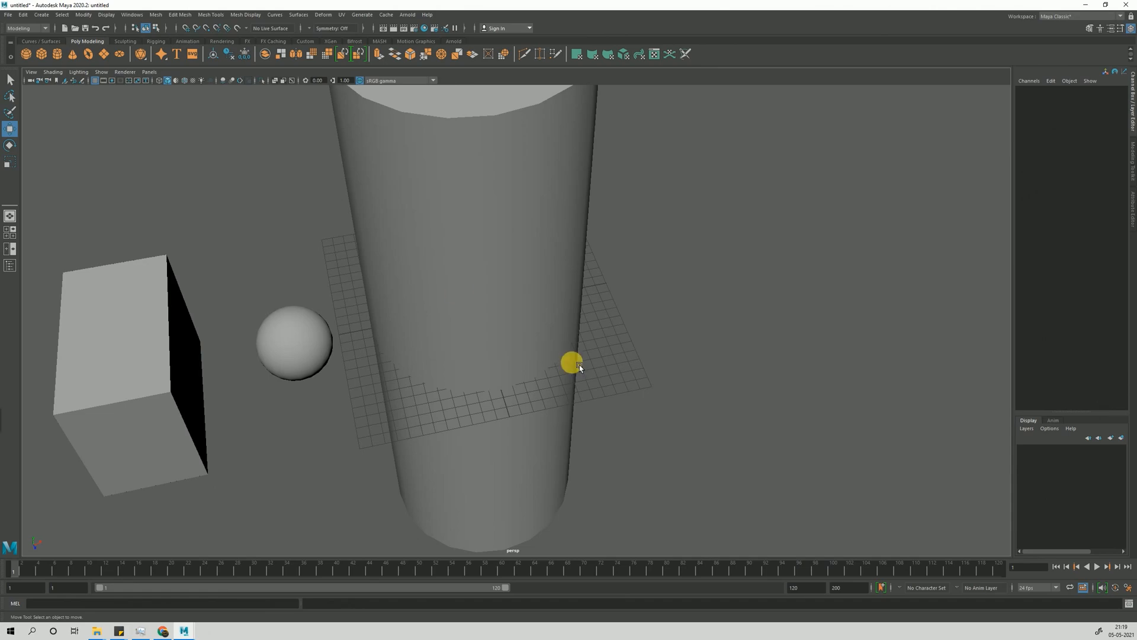
In wireframe display, move the cylinder along X clear of the grid, and shift the cone to about X 0.5.
key("4")
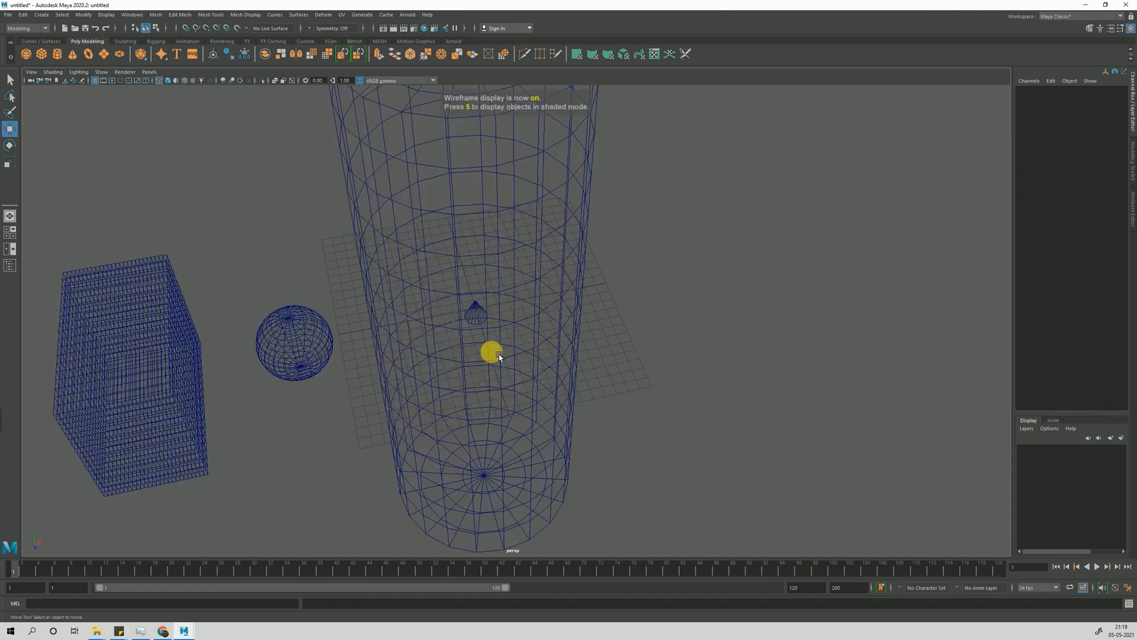
left_click_drag(490, 350, 554, 388, "alt")
left_click_drag(635, 257, 678, 459)
mouse_move(603, 386)
right_mouse_down()
mouse_move(703, 468)
mouse_move(621, 390)
mouse_move(606, 391)
right_mouse_up()
left_click_drag(590, 367, 846, 364)
left_click_drag(551, 323, 488, 419)
mouse_move(599, 364)
left_mouse_down()
mouse_move(622, 363)
mouse_move(592, 364)
left_mouse_up()
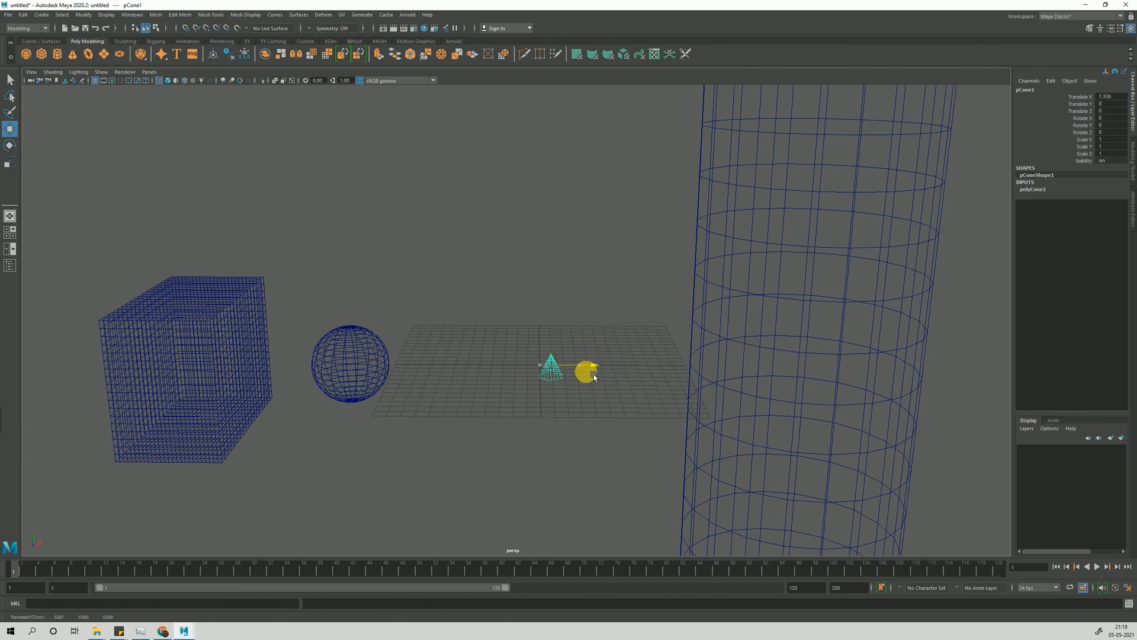
Set the cone's radius to 3 and its height to 13.9.
left_click(1060, 189)
left_click(1082, 199)
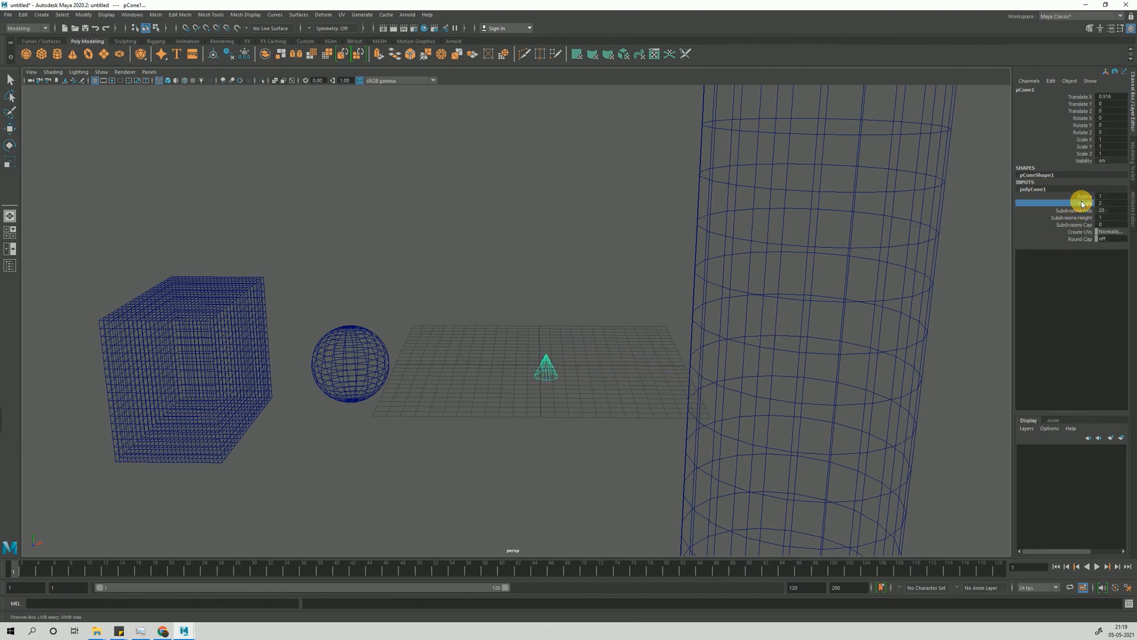
mouse_move(575, 359)
middle_mouse_down()
mouse_move(630, 358)
mouse_move(566, 360)
mouse_move(599, 363)
mouse_move(589, 363)
middle_mouse_up()
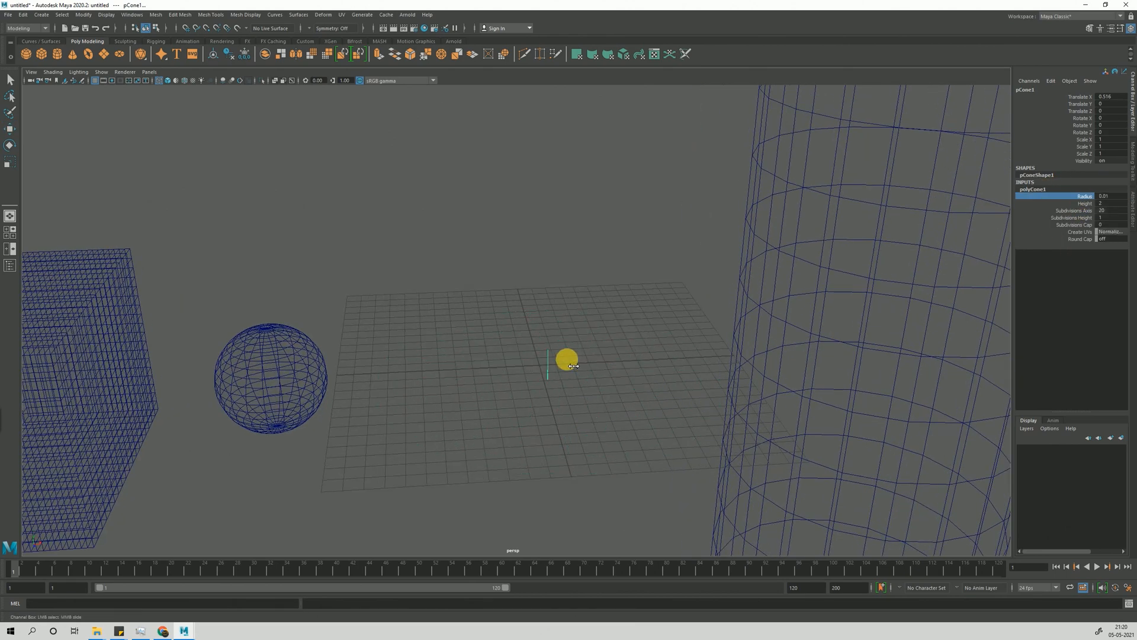
left_click_drag(590, 366, 582, 391, "alt")
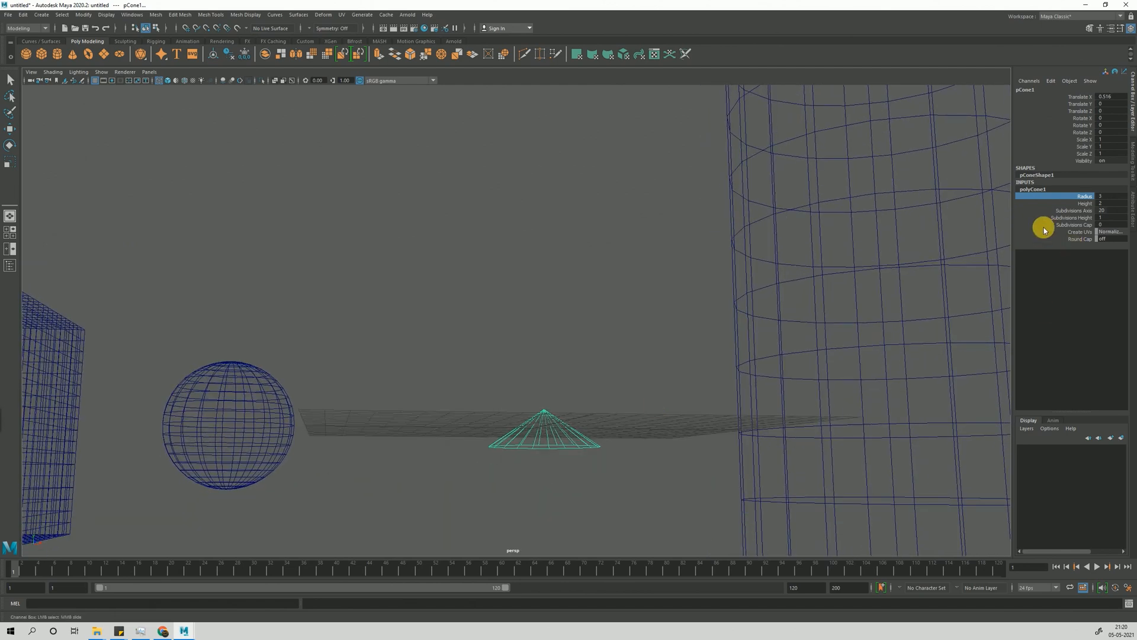
left_click(1079, 203)
left_click_drag(526, 298, 524, 322, "alt")
middle_click_drag(531, 326, 590, 329)
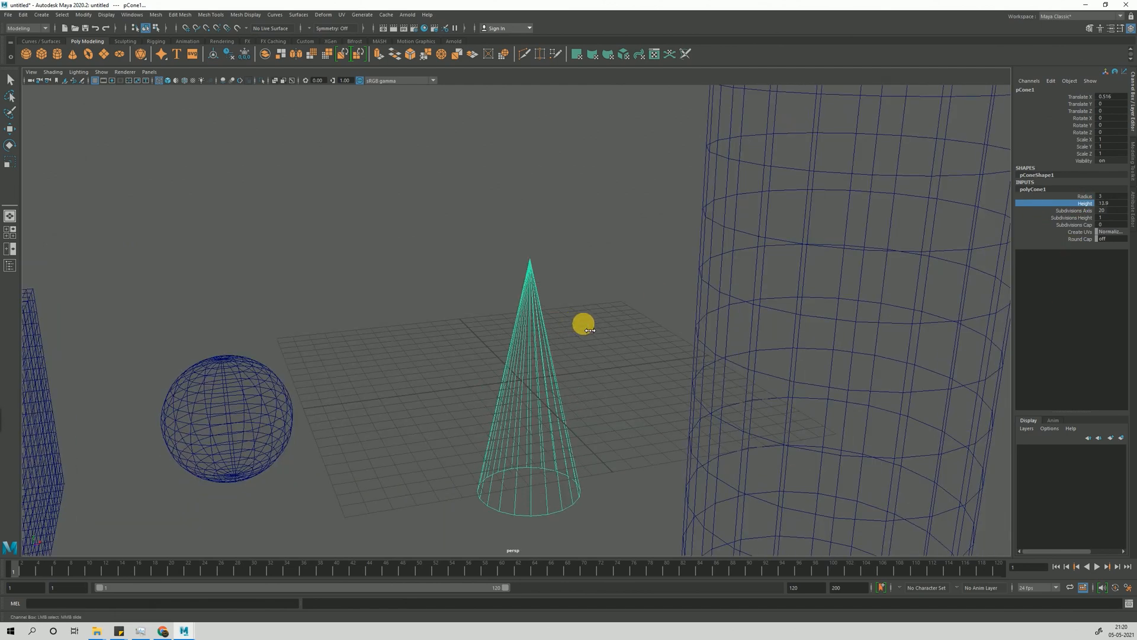
Try changing the cone's axis subdivisions, undo that change, and increase its height subdivisions.
left_click(1074, 211)
left_click_drag(629, 352, 578, 358, "alt")
middle_click_drag(578, 358, 457, 364)
key("ctrl+z")
left_click(1075, 218)
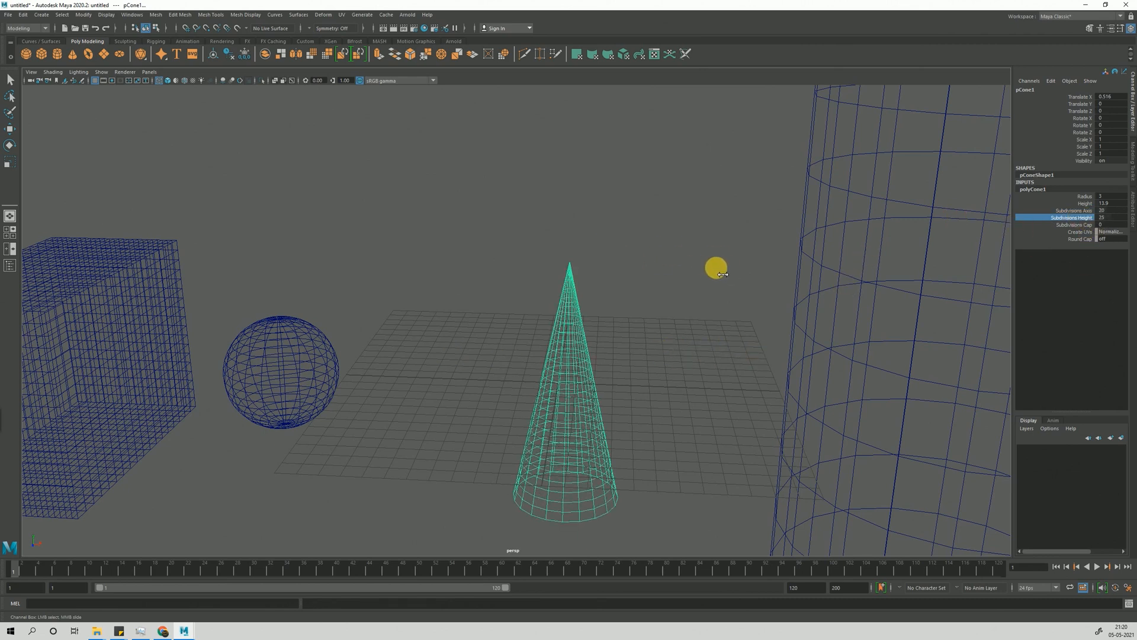
Undo the cone's height subdivision, height and radius changes.
left_click(1070, 226)
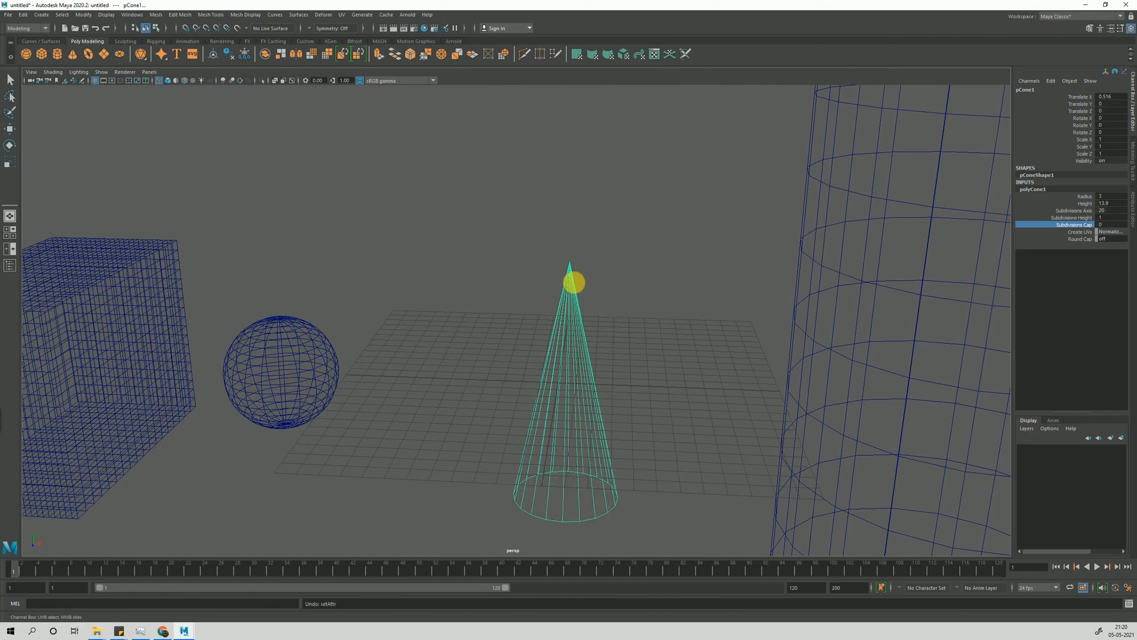
key("ctrl+z")
key("ctrl+z")
Move the cone off the grid to behind the sphere, at about X -17 and Z -14.2.
left_click_drag(593, 422, 614, 437, "alt")
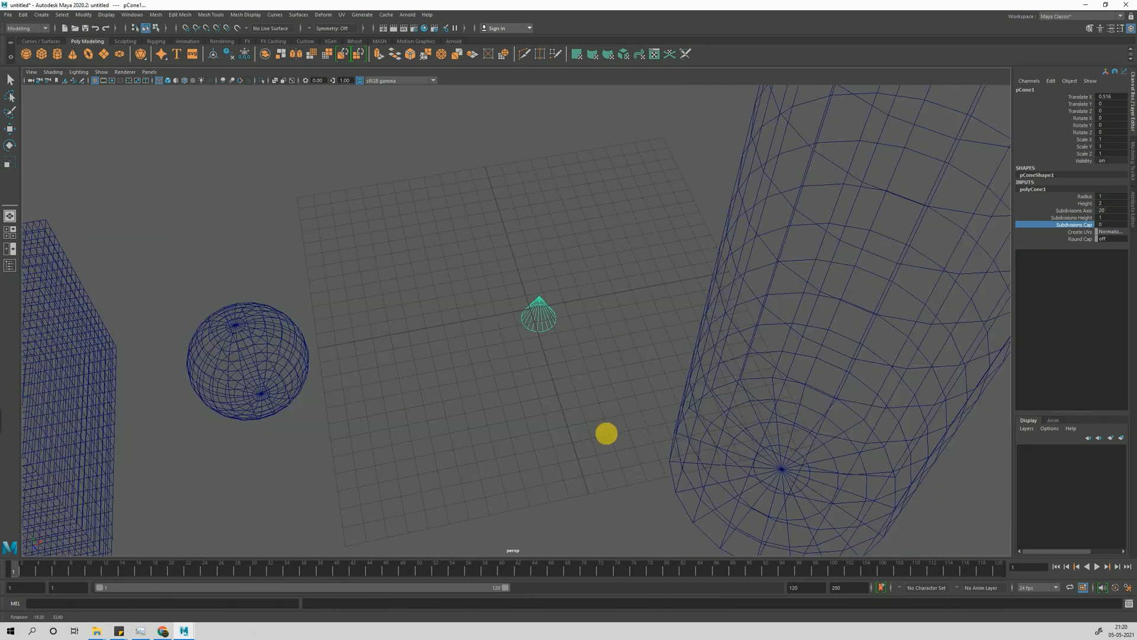
key("w")
scroll(660, 301, "down", 4)
left_click_drag(660, 301, 388, 227, "alt")
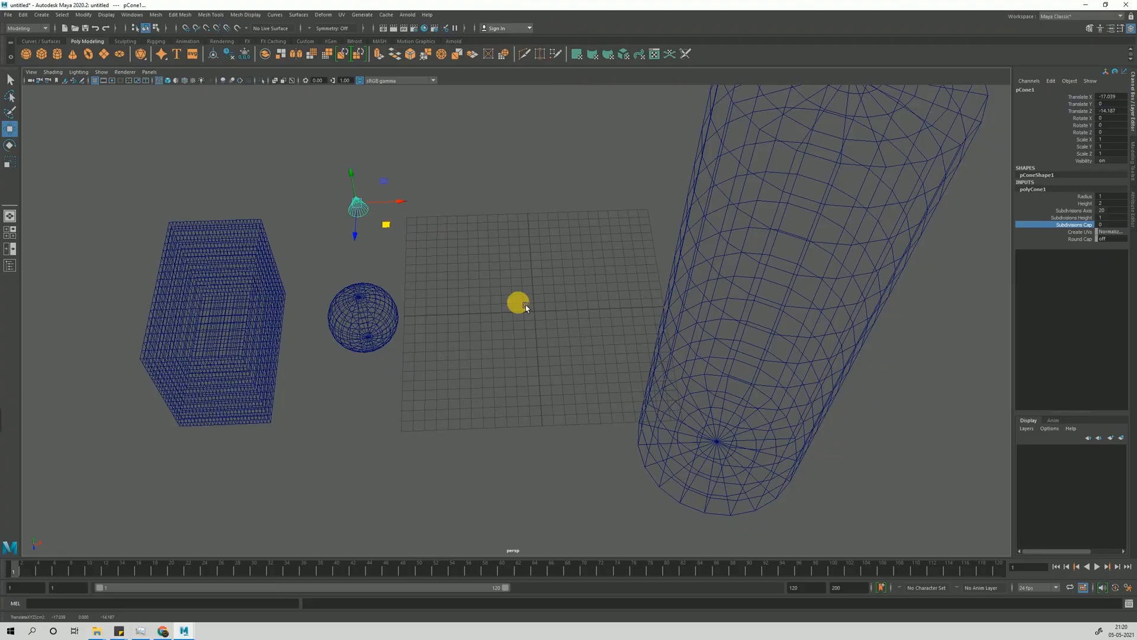
left_click_drag(520, 300, 172, 162, "alt")
Create a polygon torus at the origin and return the view to shaded display.
left_click(88, 54)
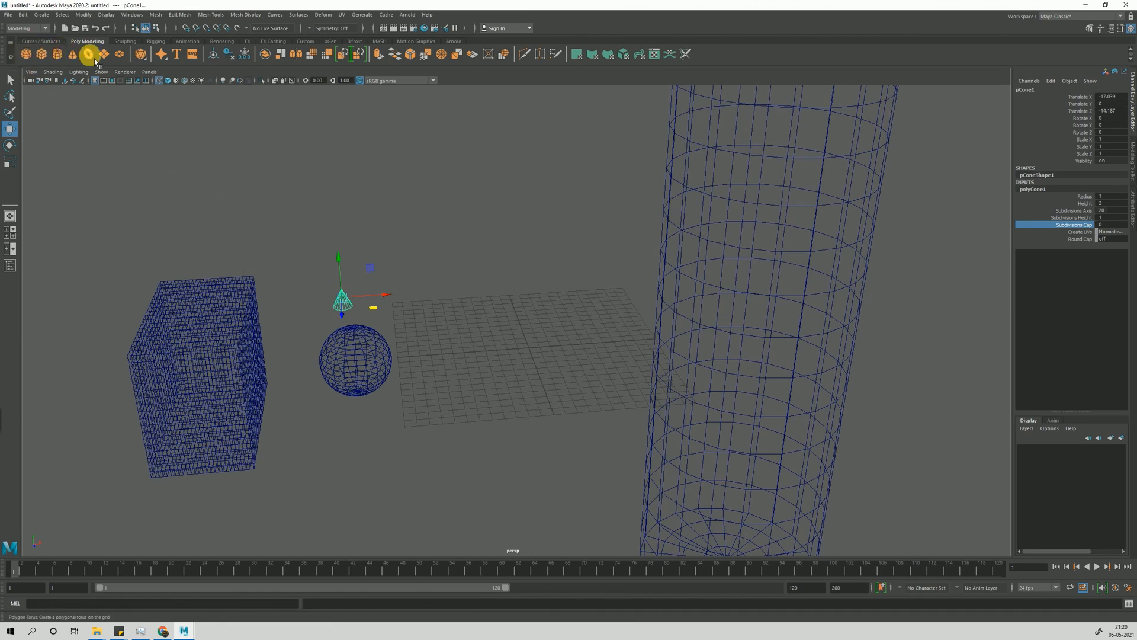
mouse_move(533, 379)
left_mouse_down("alt")
mouse_move(583, 409)
mouse_move(542, 385)
left_mouse_up("alt")
scroll(542, 385, "up", 5)
middle_click_drag(770, 432, 703, 456, "alt")
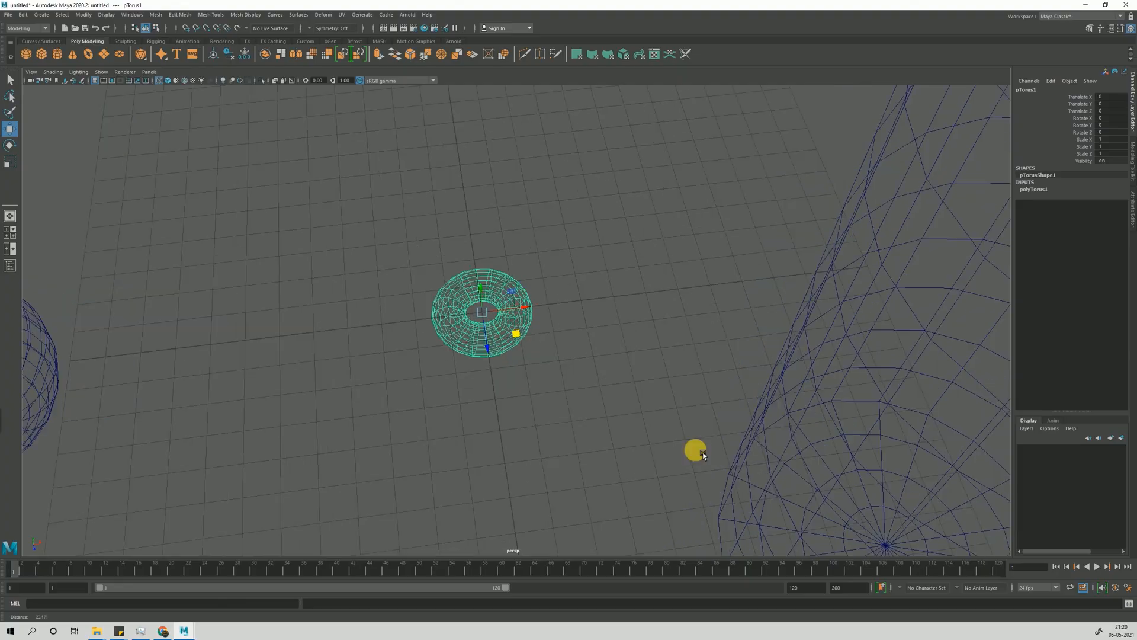
scroll(513, 404, "up", 4)
scroll(482, 390, "down", 2)
left_click_drag(482, 390, 640, 437, "alt")
left_click(585, 458)
left_click(505, 457)
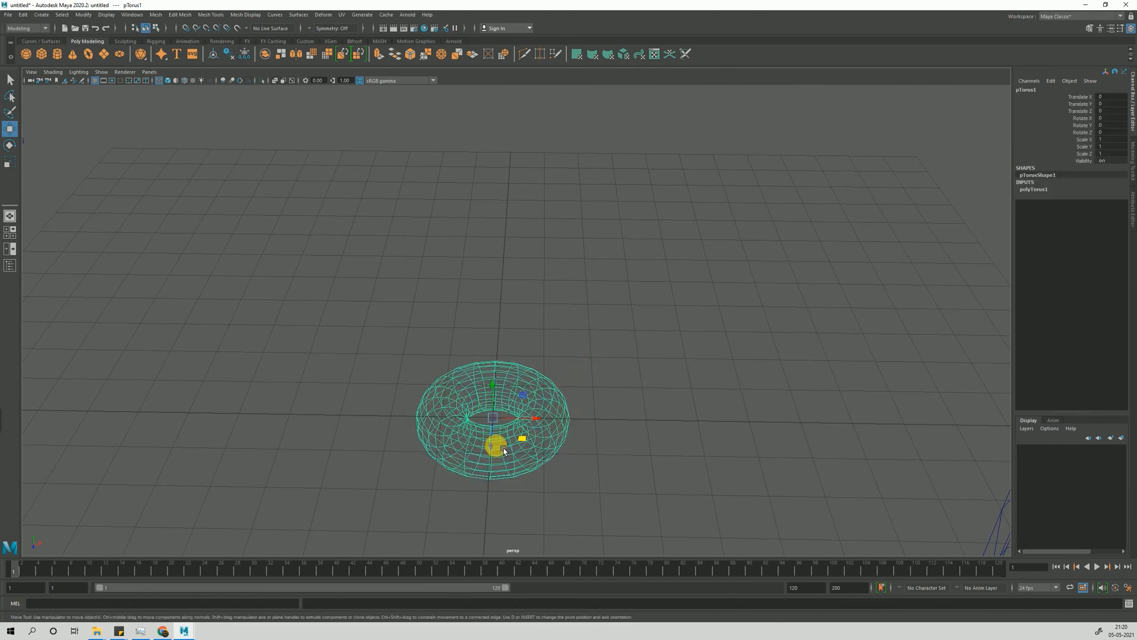
key("5")
Enlarge the torus's radius to about 8.9, undoing the extra adjustment made after it.
left_click(1032, 189)
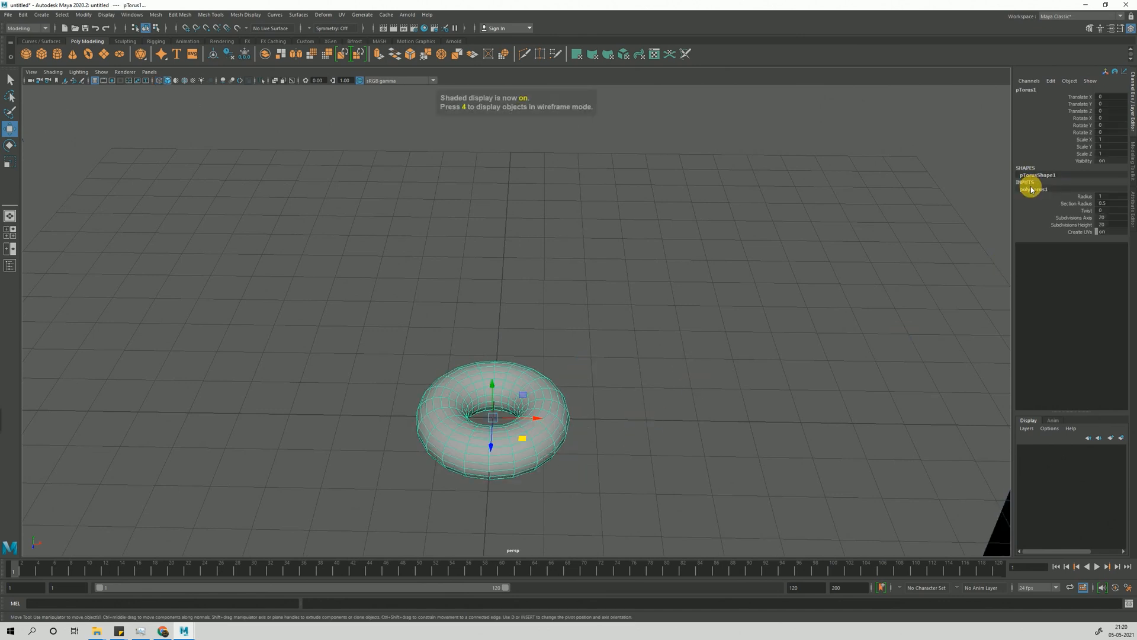
left_click(1078, 197)
middle_click_drag(573, 216, 601, 216)
scroll(304, 283, "down", 5)
left_click_drag(390, 307, 460, 355, "alt")
middle_click_drag(460, 356, 482, 329)
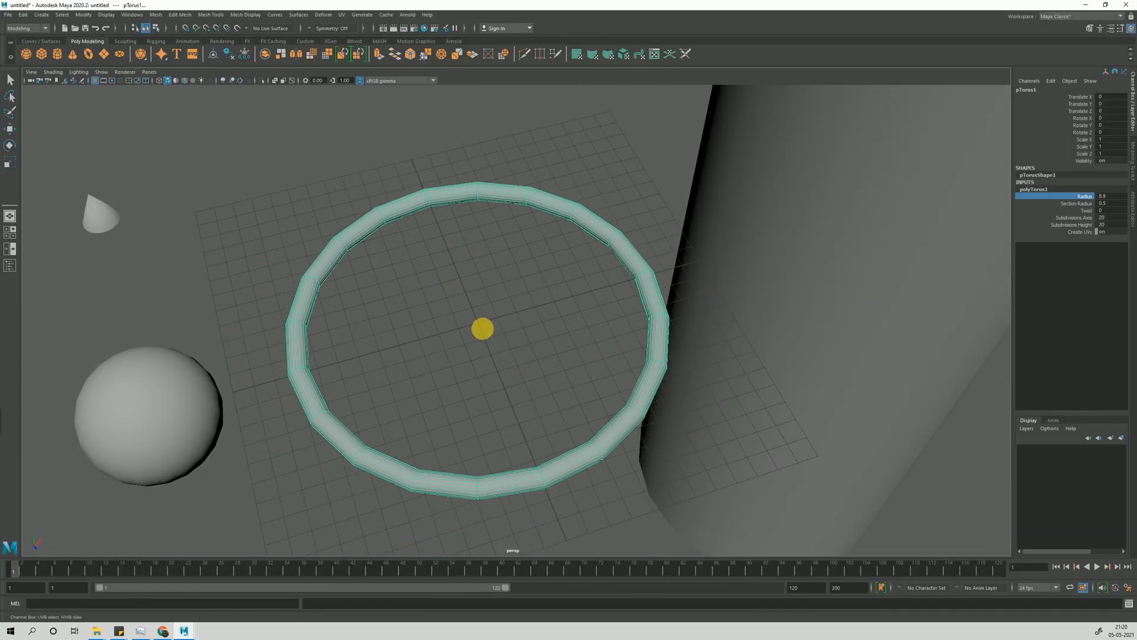
left_click_drag(482, 329, 461, 367, "alt")
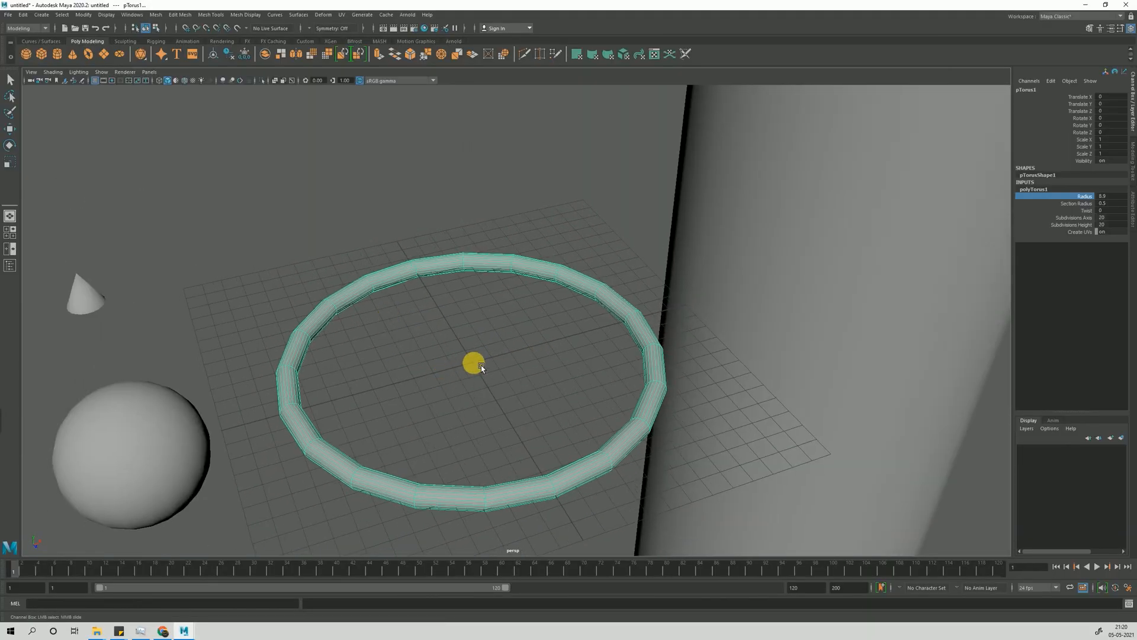
mouse_move(415, 368)
middle_mouse_down()
mouse_move(391, 371)
mouse_move(417, 371)
middle_mouse_up()
key("ctrl+z")
Thicken the torus by setting its section radius to about 1.3.
left_click(1078, 203)
left_click_drag(409, 441, 365, 388, "alt")
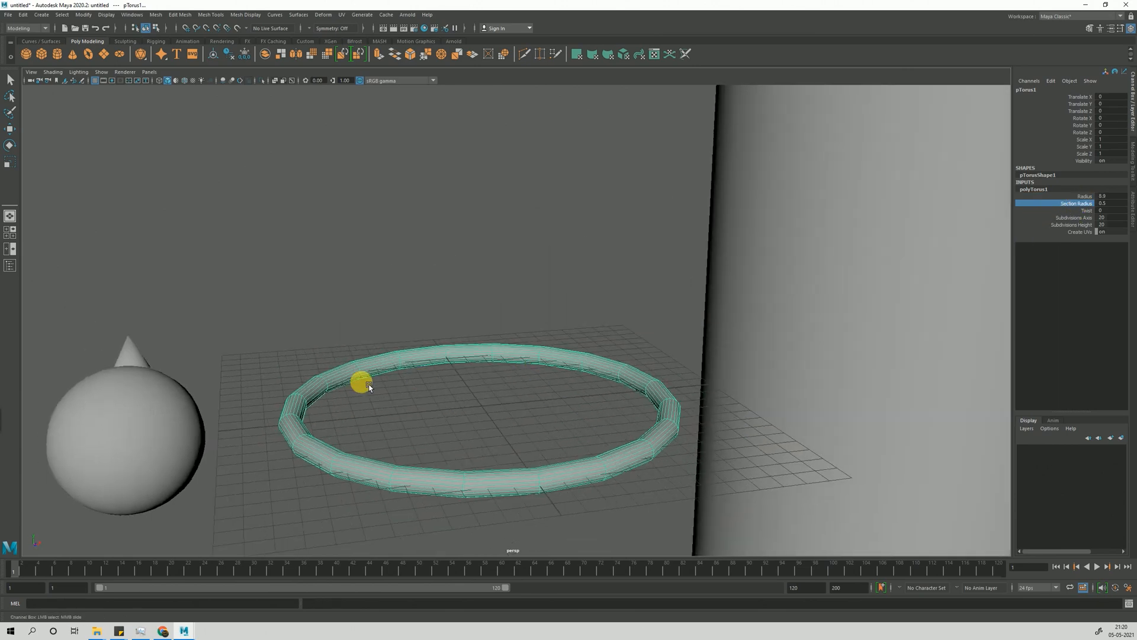
middle_click_drag(366, 388, 475, 335, "alt")
right_click_drag(492, 414, 551, 436, "alt")
middle_click_drag(458, 373, 462, 372)
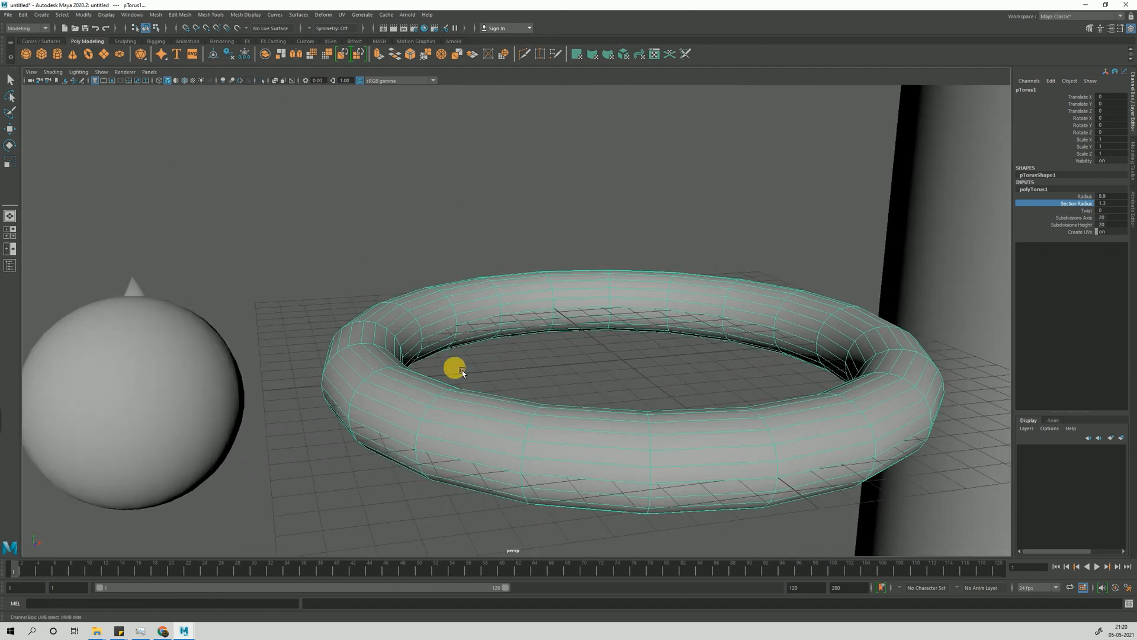
left_click_drag(462, 371, 435, 386, "alt")
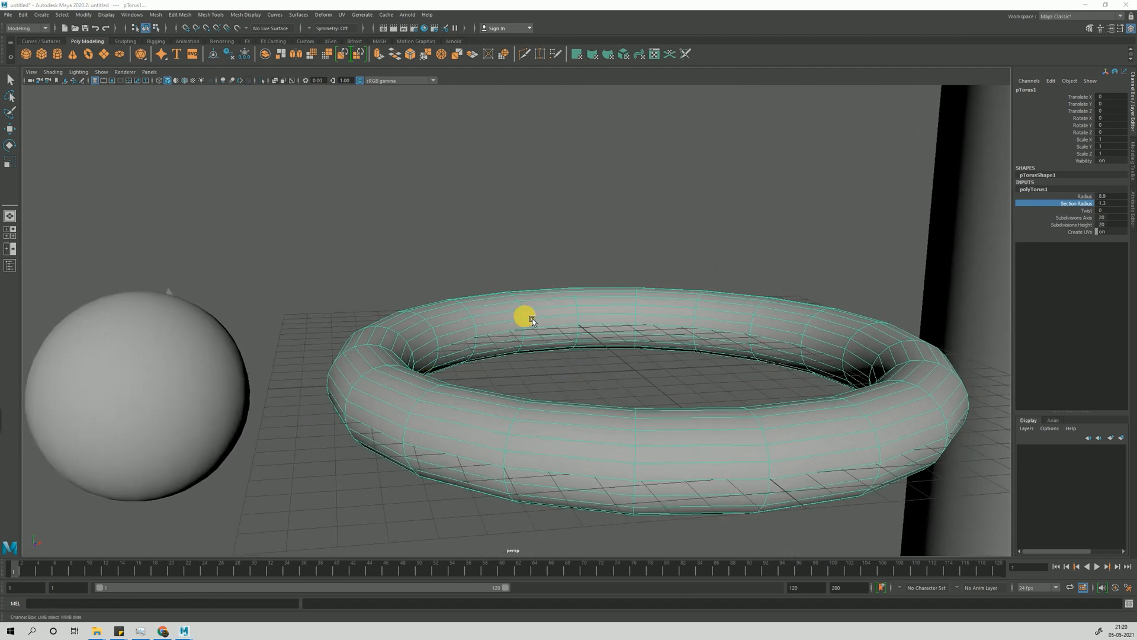
Move the five-sided torus behind the grid to about X 8, Z -17, and create a polygon plane at the origin.
left_click_drag(511, 358, 483, 427, "alt")
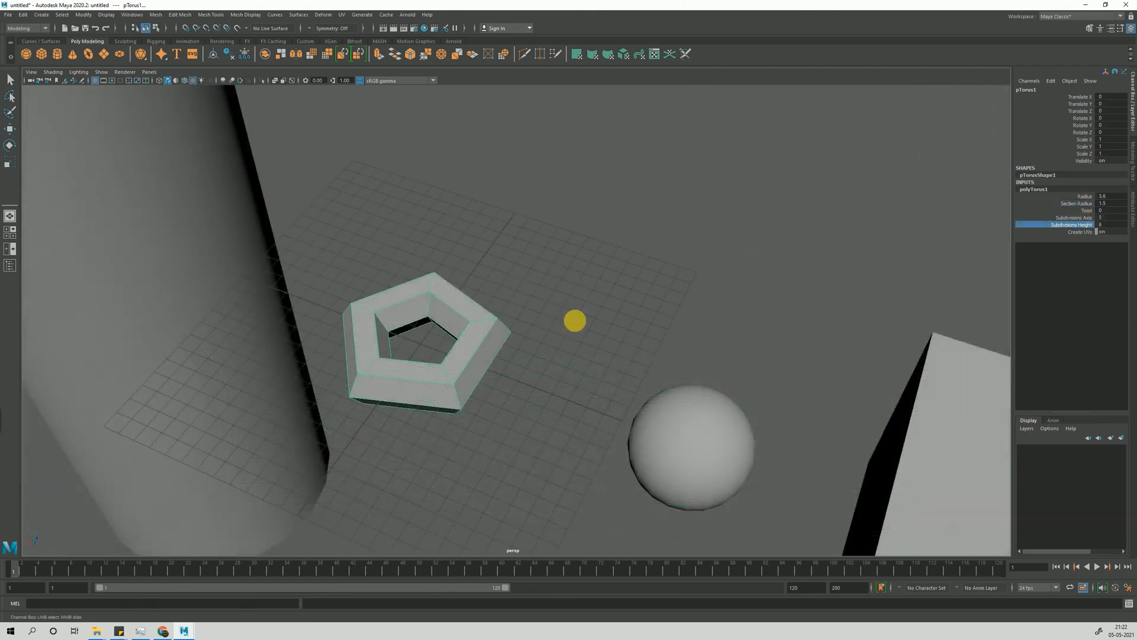
left_click_drag(574, 320, 666, 181, "alt")
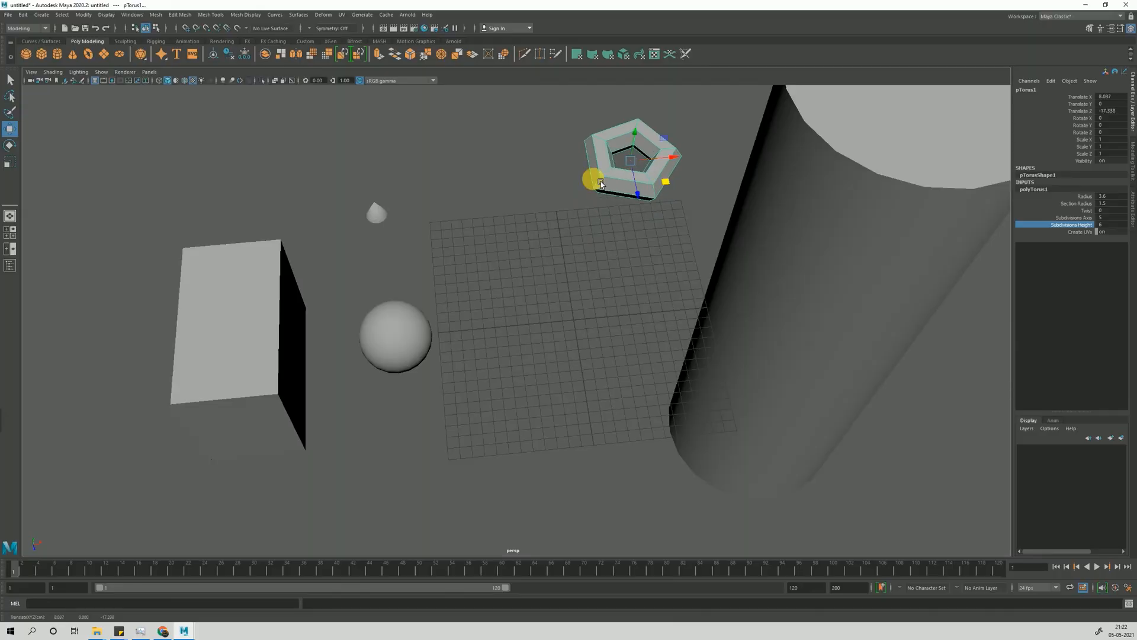
left_click(105, 55)
left_click_drag(528, 360, 468, 441, "alt")
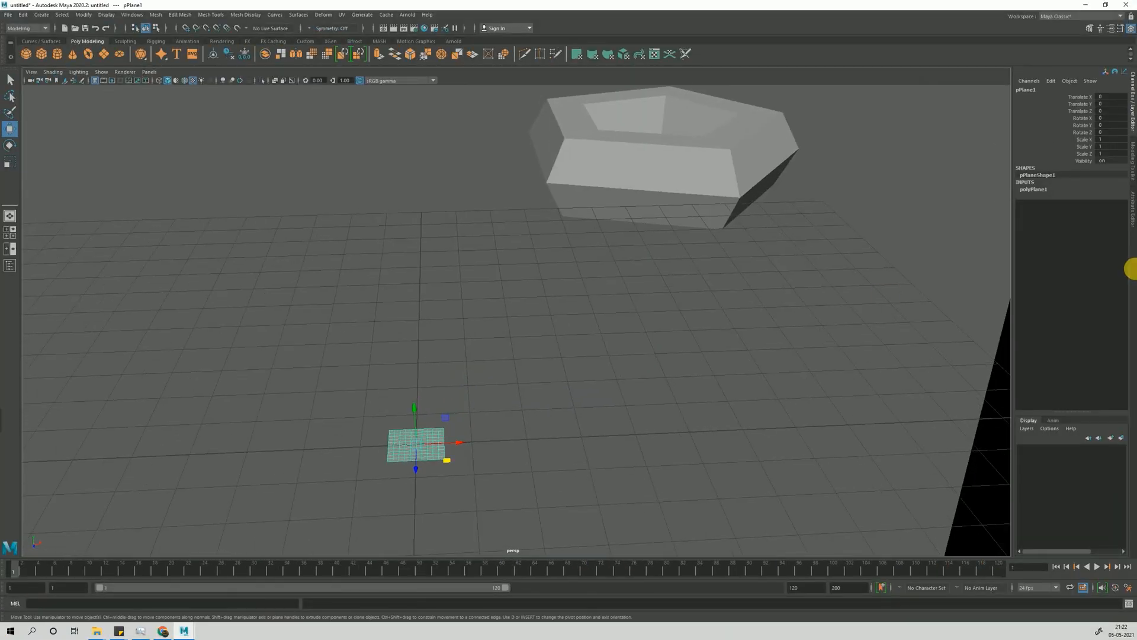
Set the plane's width and height together to about 11.8.
left_click(1040, 193)
left_click(1085, 196)
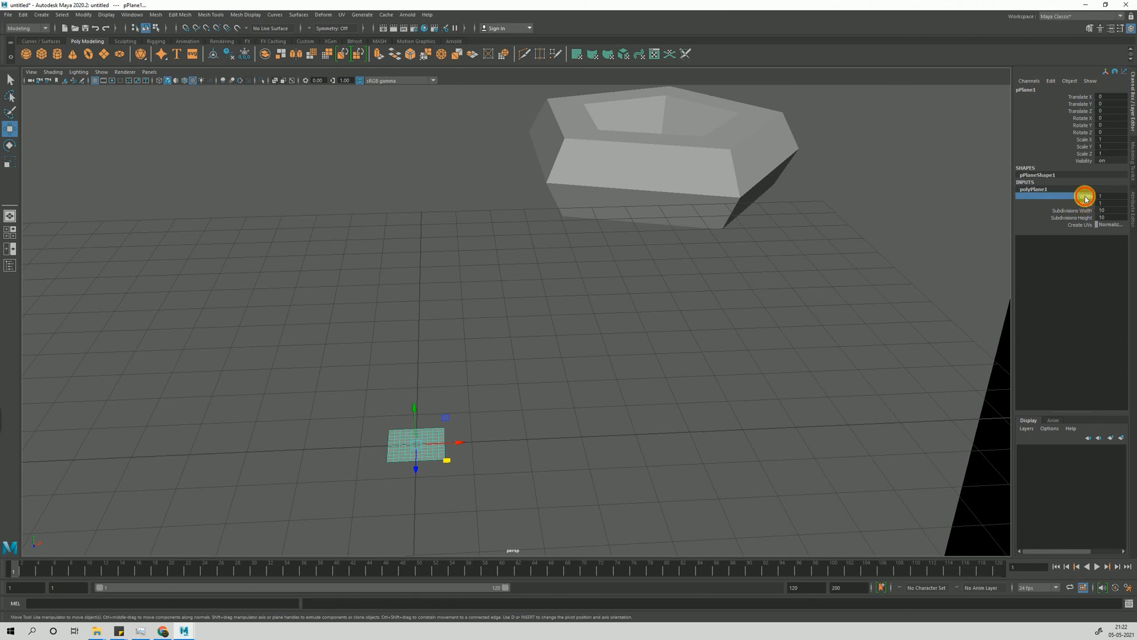
left_click(1085, 203)
left_click(1087, 197)
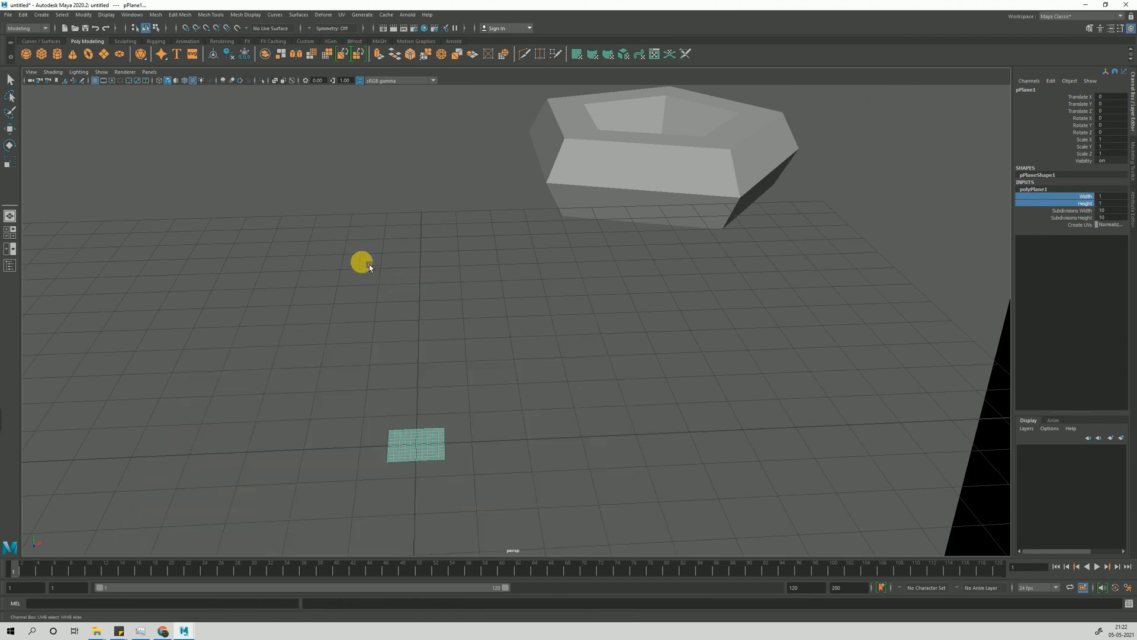
middle_click_drag(363, 261, 1014, 230)
Move the plane off the grid to the open area in front of the cube and sphere.
left_click(10, 128)
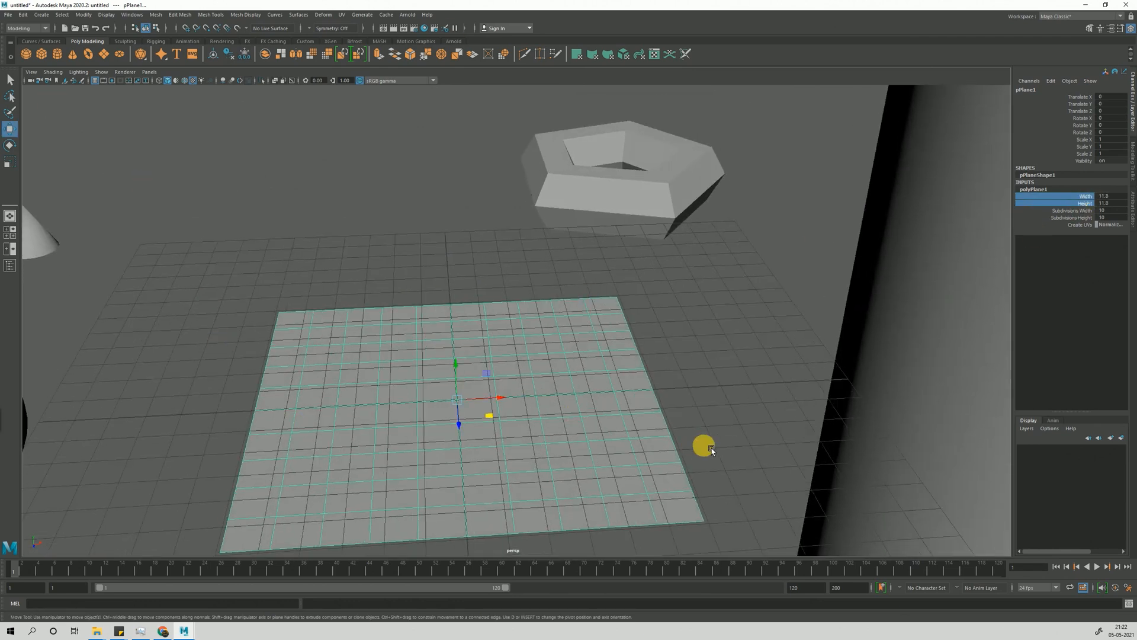
right_click_drag(703, 444, 445, 343, "alt")
left_click_drag(533, 368, 292, 583)
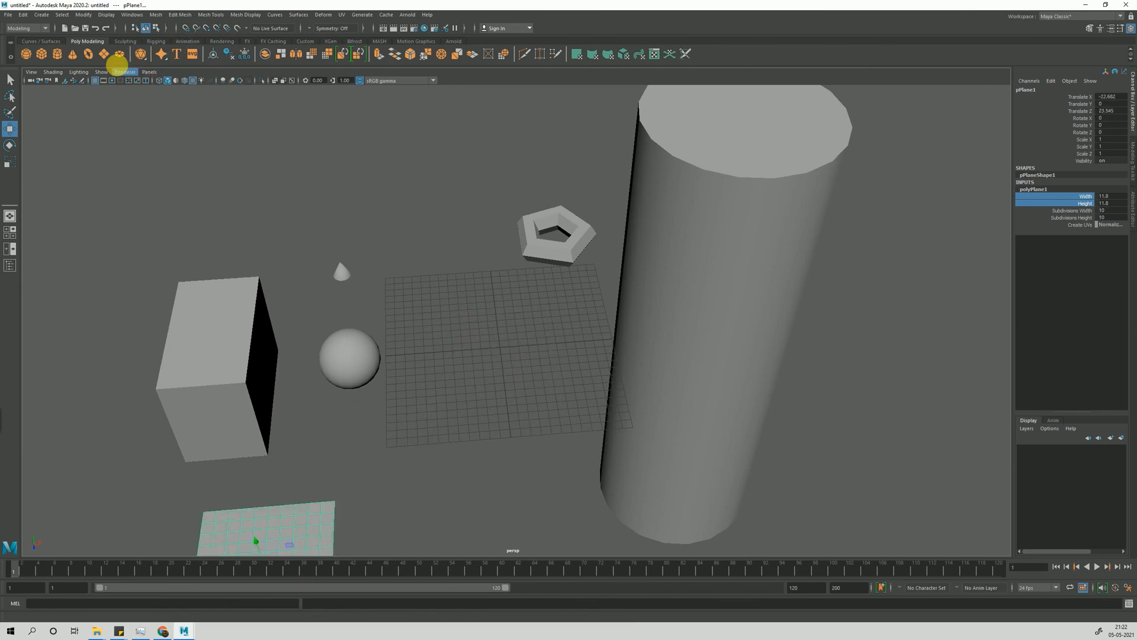
Create a polygon disc at the origin and scale it uniformly to about 4.4.
left_click(123, 54)
right_click_drag(367, 267, 497, 450, "alt")
key("r")
left_click_drag(463, 454, 527, 415)
Try changing the disc's radius, and undo the change.
left_click(1034, 189)
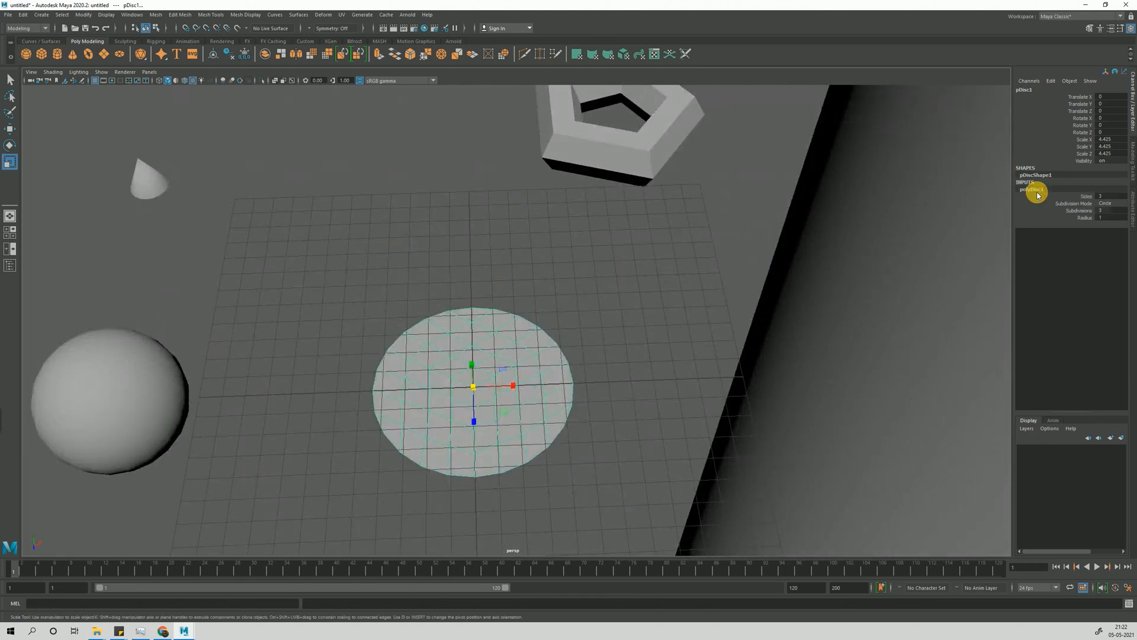
left_click(1084, 218)
middle_click_drag(533, 290, 492, 308)
key("ctrl+z")
Try changing the disc's subdivisions and number of sides, restoring the original values.
left_click(1083, 210)
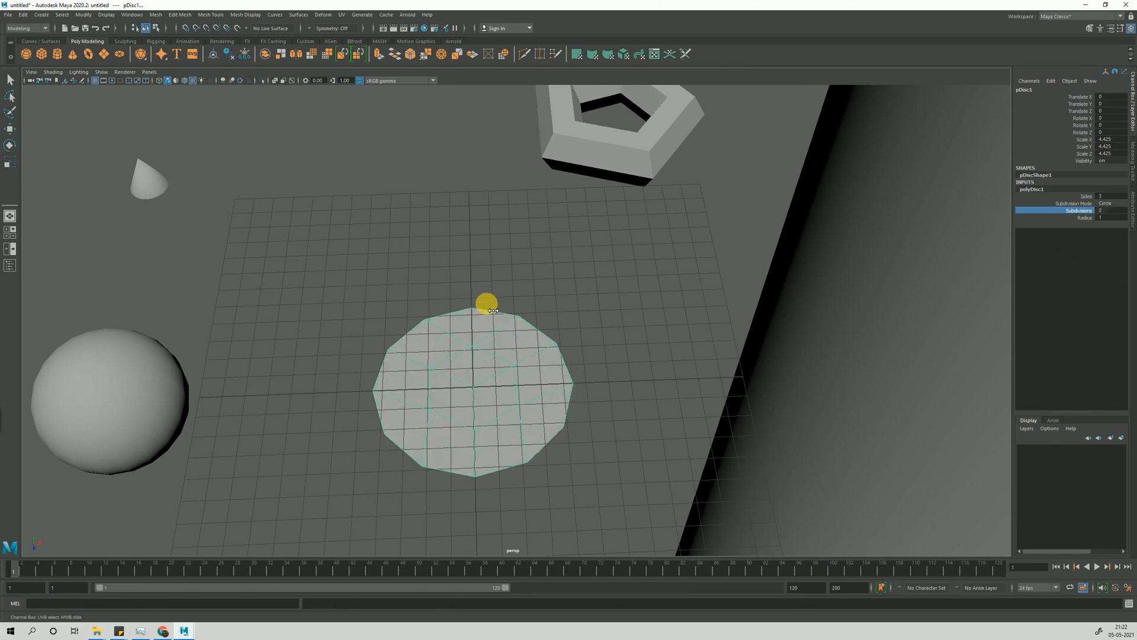
key("ctrl+z")
left_click(1084, 196)
middle_click_drag(457, 261, 434, 304)
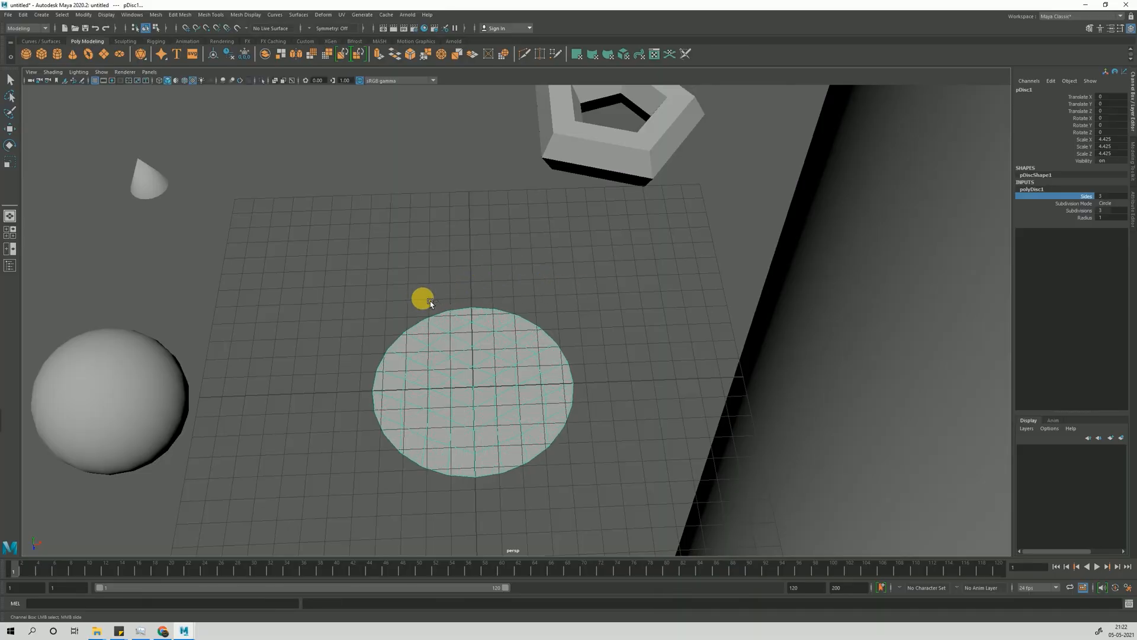
Move the disc off the grid to in front of the cylinder, at about X 19.3 and Z 36.
right_click_drag(886, 264, 243, 335, "alt")
key("r")
key("w")
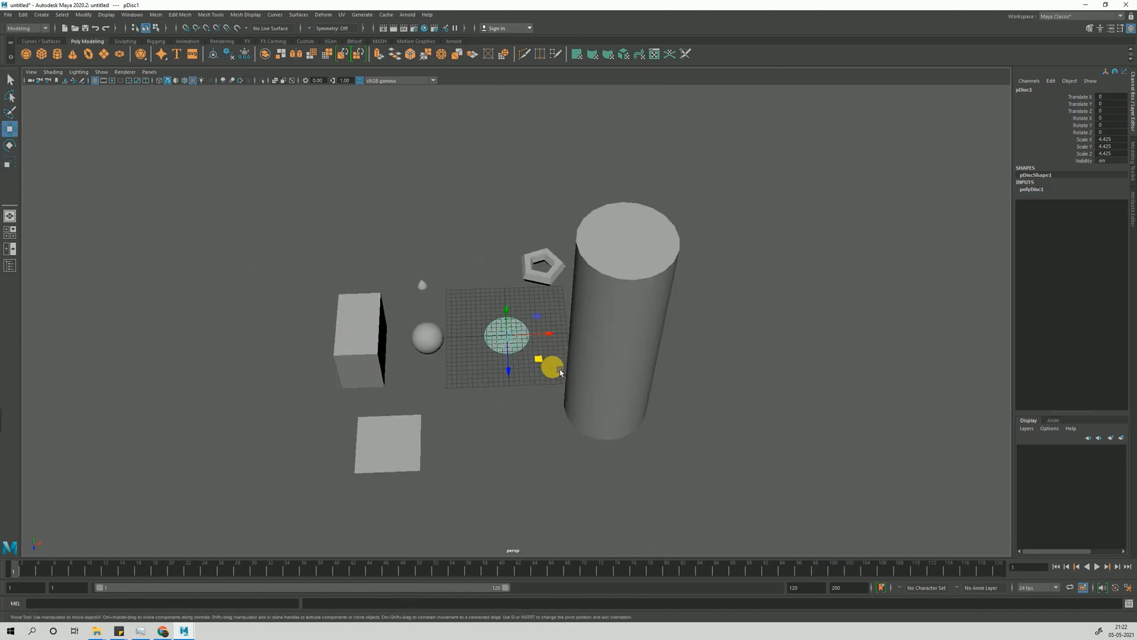
left_click_drag(561, 372, 674, 536)
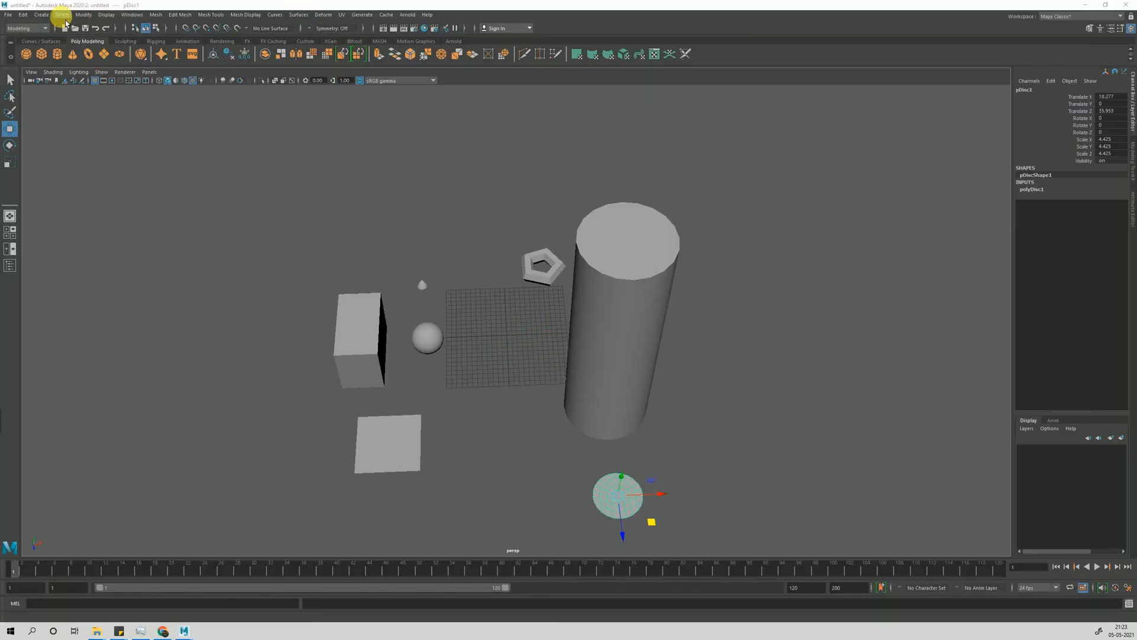
Create a polygon pipe primitive at the origin.
left_click(43, 14)
mouse_move(84, 47)
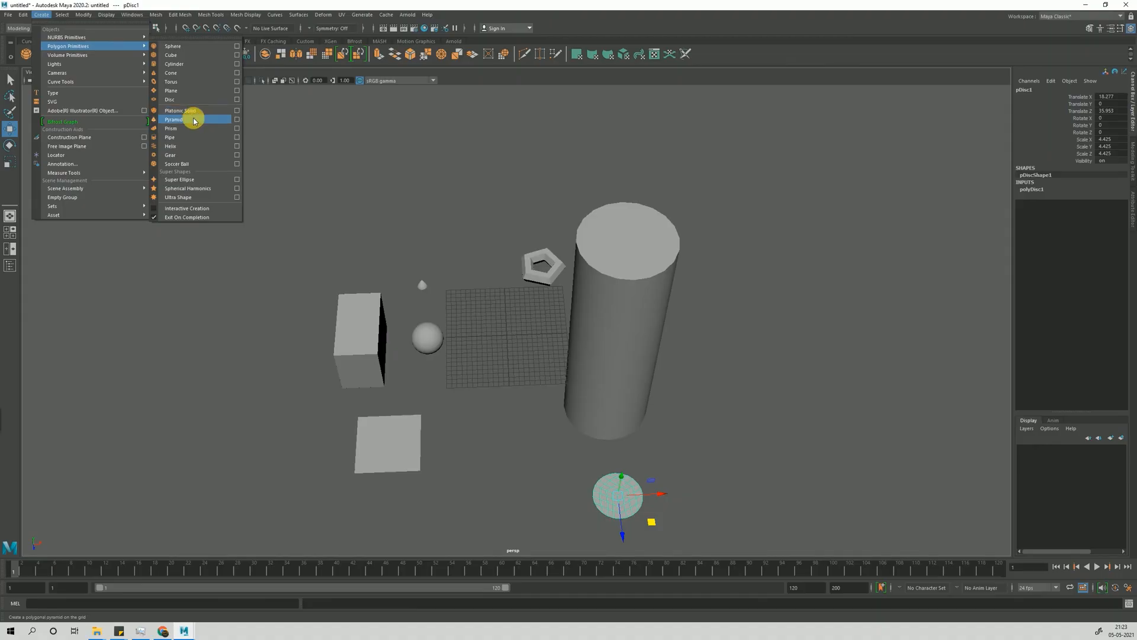
left_click(169, 141)
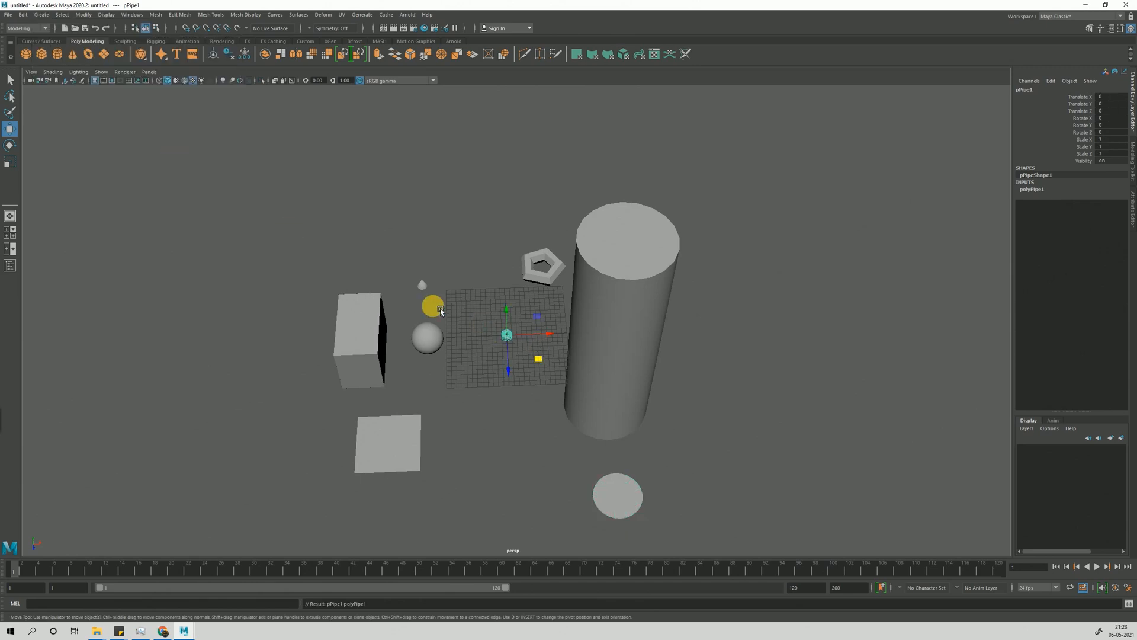
right_click_drag(498, 330, 708, 522, "alt")
middle_click_drag(713, 533, 725, 435, "alt")
left_click_drag(725, 434, 567, 291, "alt")
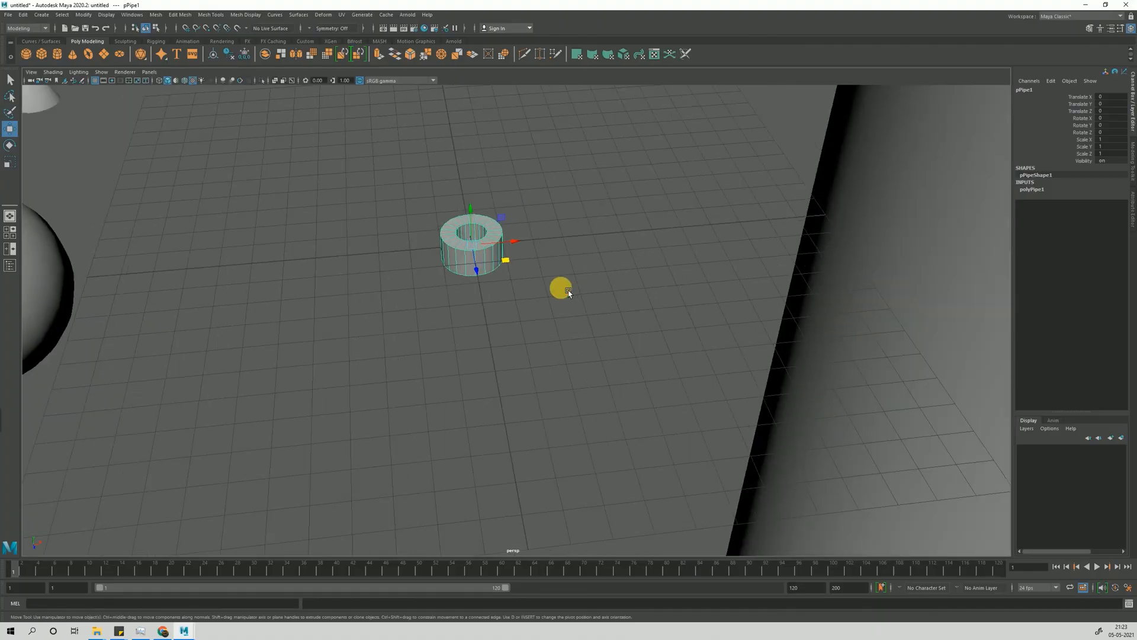
right_click_drag(567, 291, 551, 293, "alt")
Try increasing the pipe's radius, and undo the change.
left_click(1038, 190)
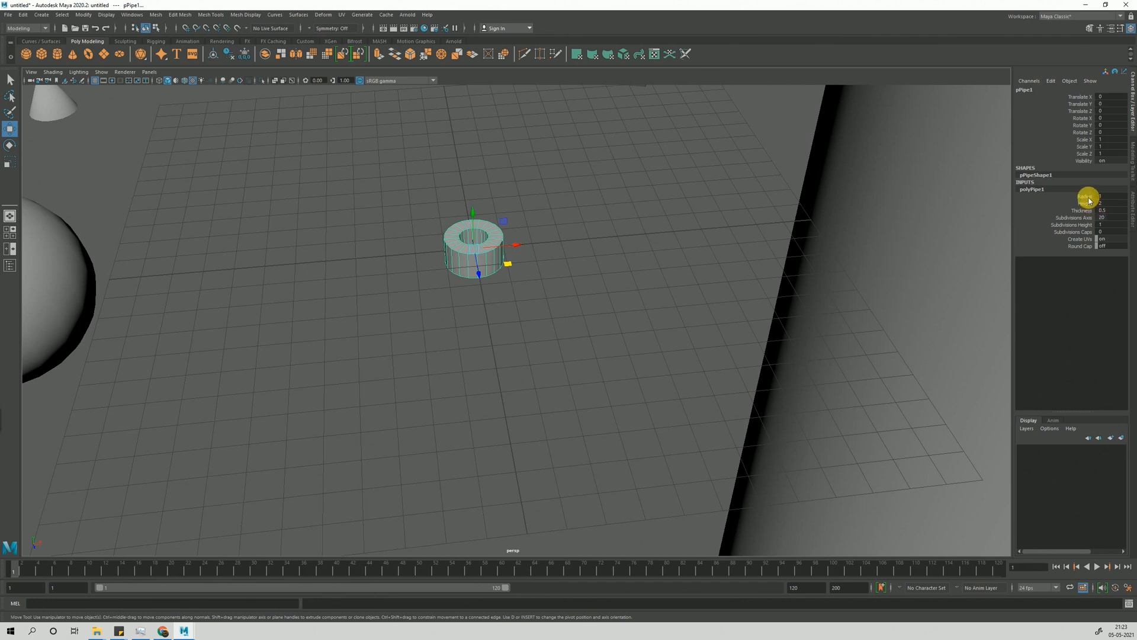
left_click(1086, 196)
middle_click_drag(582, 325, 968, 309)
key("ctrl+z")
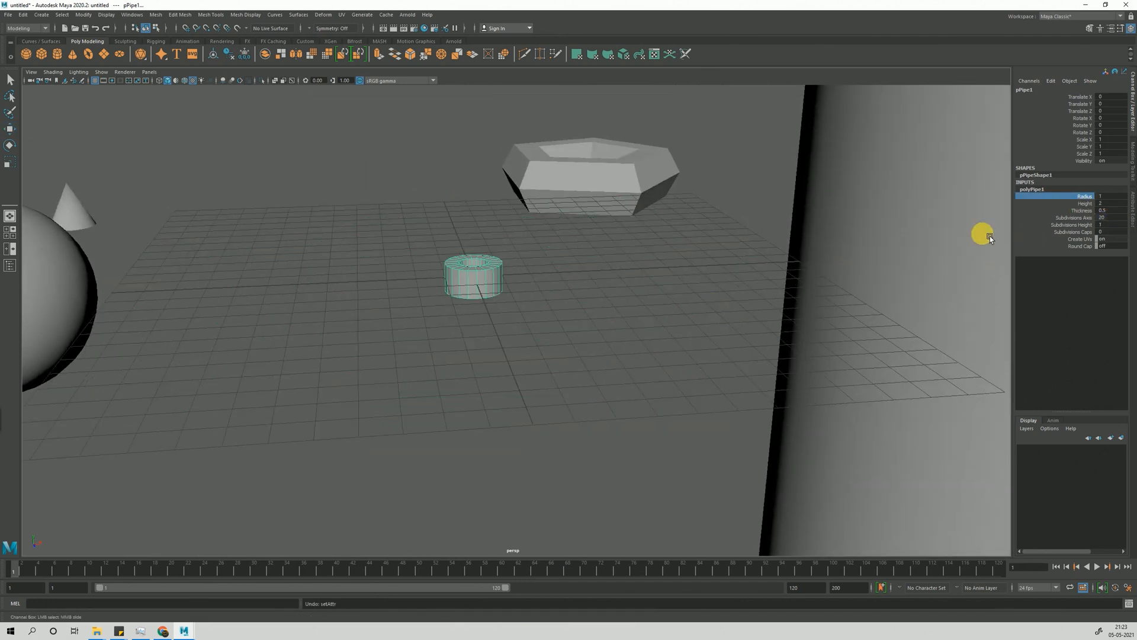
Increase the pipe's height to about 42 to form a tall, thin tube.
left_click(1088, 204)
middle_click_drag(434, 297, 588, 299)
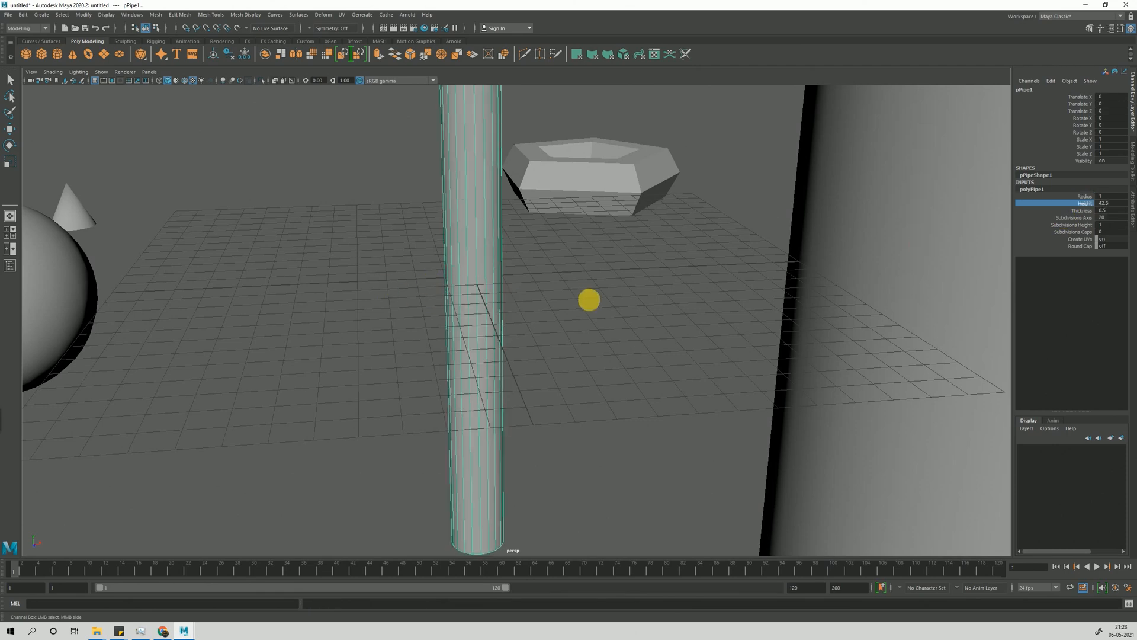
left_click_drag(587, 300, 482, 366, "alt")
right_click_drag(482, 365, 124, 306, "alt")
left_click_drag(124, 306, 646, 274, "alt")
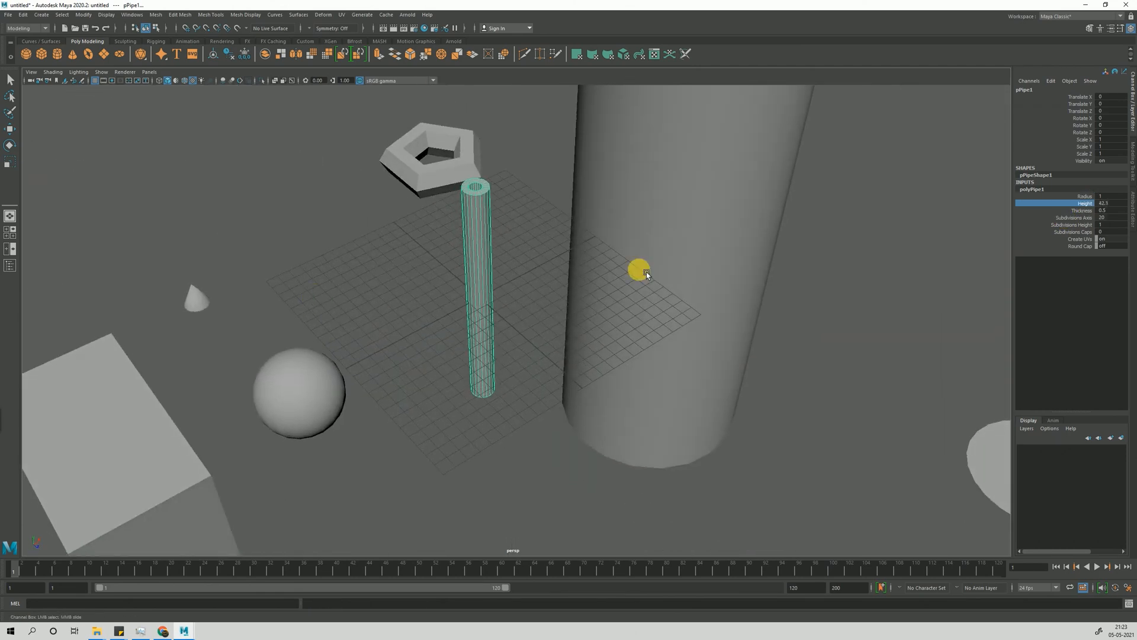
Set the pipe's height subdivisions to 13 and increase its cap subdivisions.
left_click(1075, 225)
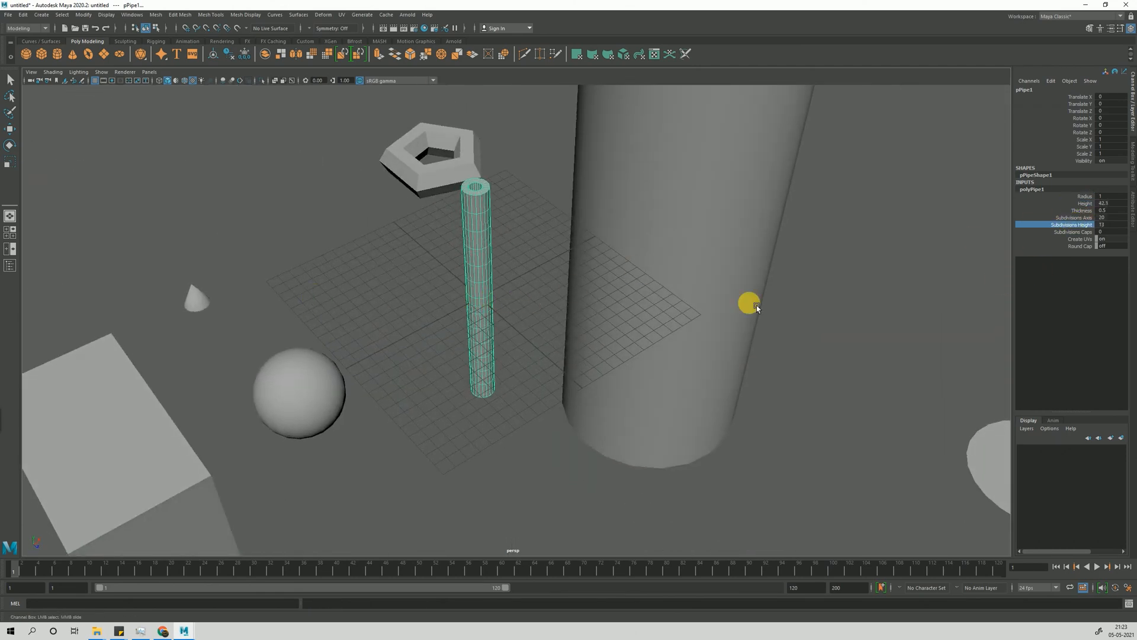
left_click(1076, 232)
left_click_drag(499, 274, 495, 297, "alt")
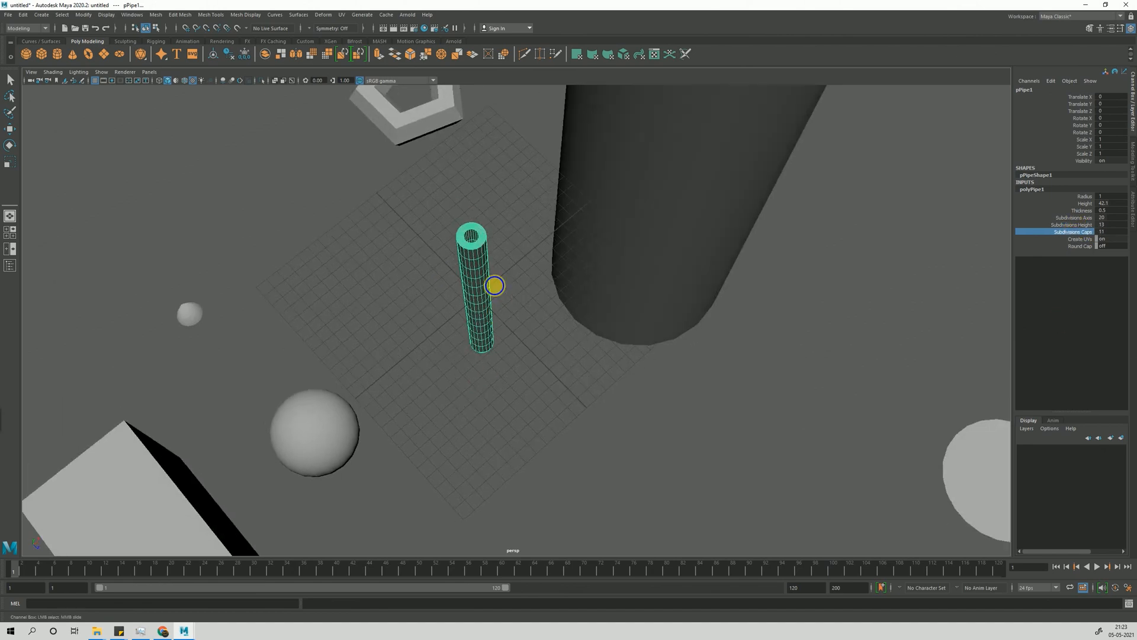
scroll(521, 302, "up", 3)
middle_click_drag(558, 321, 544, 320)
scroll(474, 323, "down", 1)
scroll(512, 355, "up", 1)
left_click_drag(551, 421, 510, 349, "alt")
Select all the primitives and move them together along negative X off the grid, with the sphere at about X -66.8, and deselect them.
scroll(487, 407, "down", 8)
left_click_drag(296, 333, 352, 339, "alt")
left_click_drag(277, 189, 816, 449)
key("w")
scroll(551, 406, "up", 2)
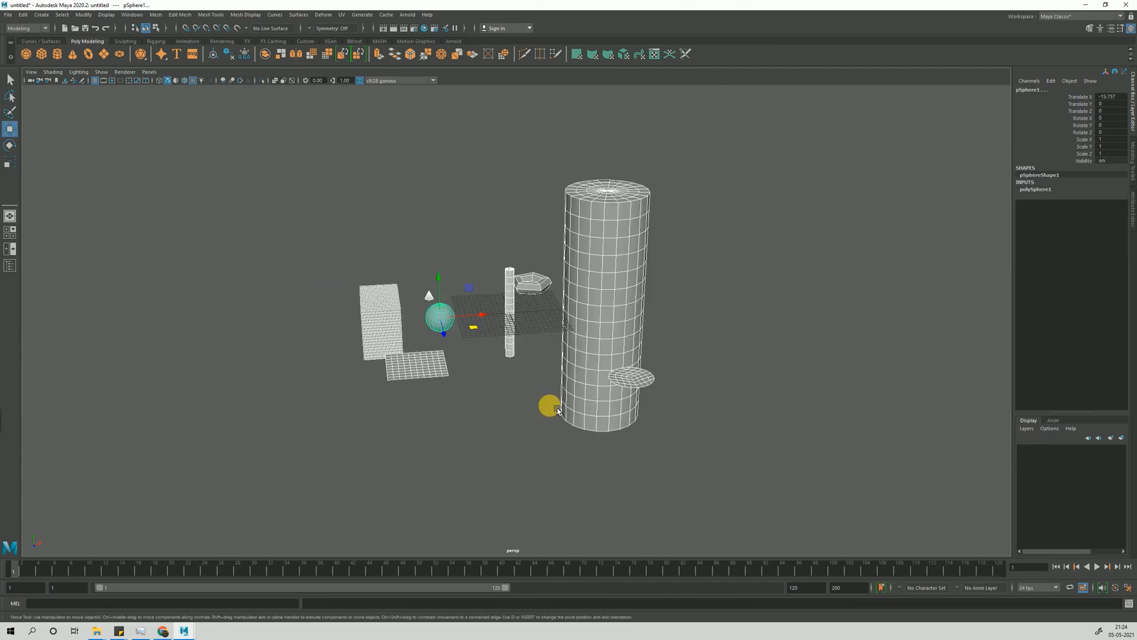
left_click_drag(483, 276, 234, 344, "alt")
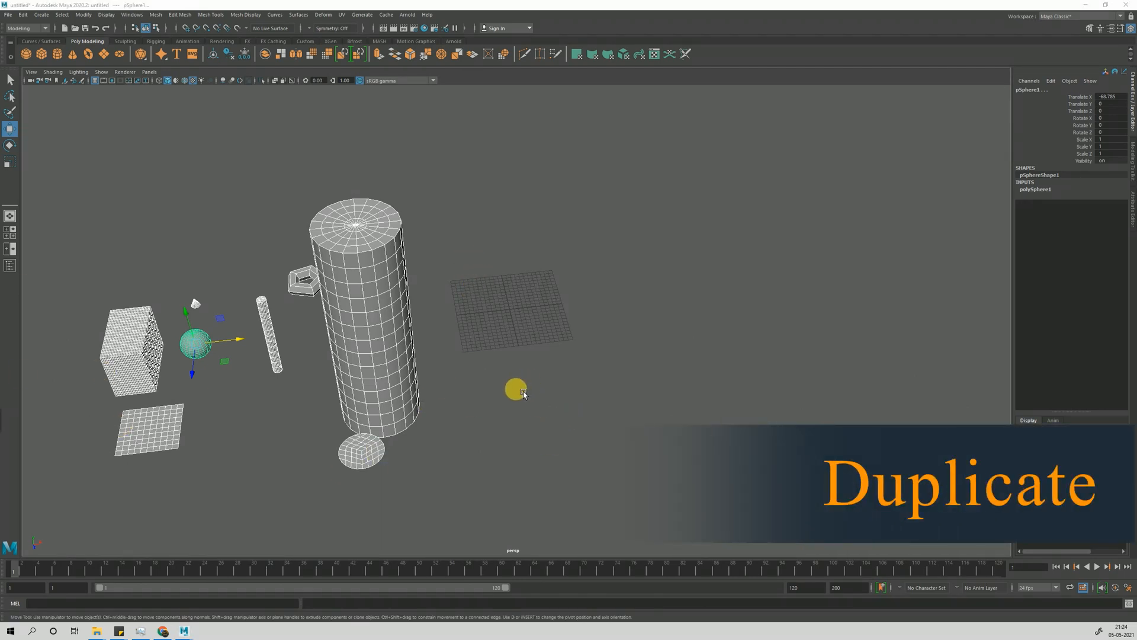
left_click(455, 208)
key("5")
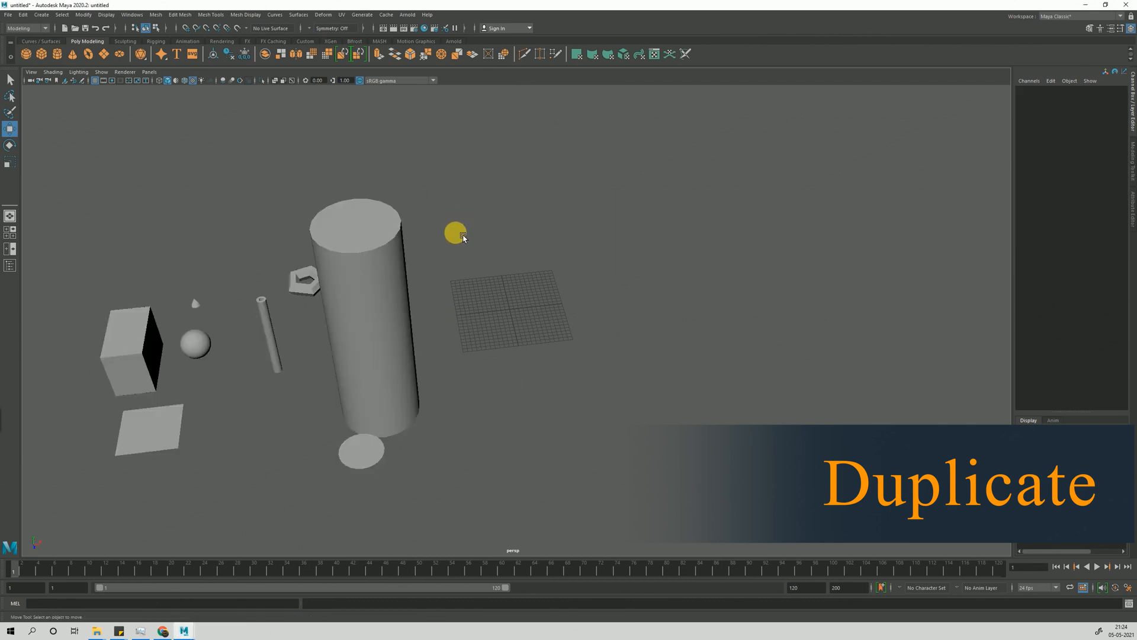
Select the large cylinder as the object to duplicate.
middle_click_drag(448, 381, 594, 349, "alt")
left_click_drag(594, 349, 559, 370, "alt")
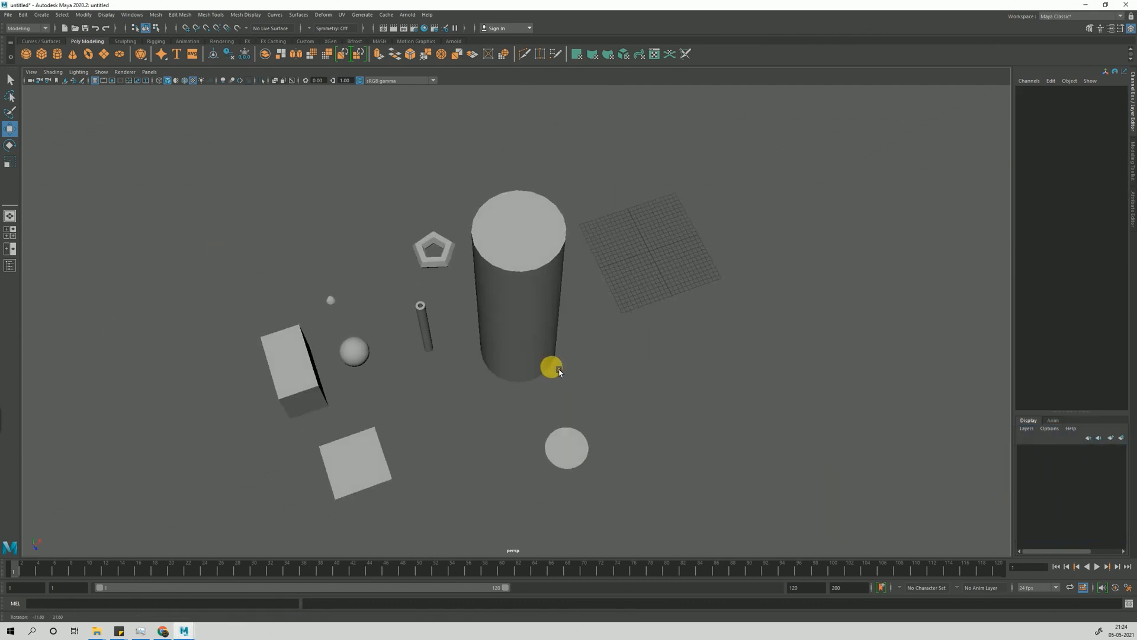
left_click_drag(531, 265, 508, 406)
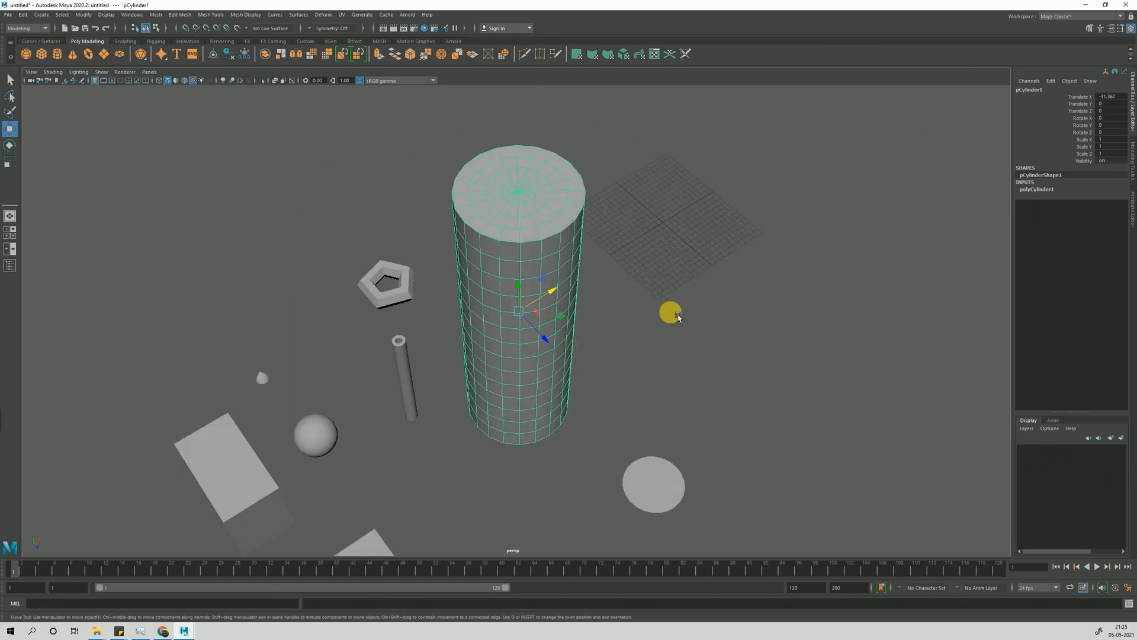
left_click_drag(667, 310, 612, 323, "alt")
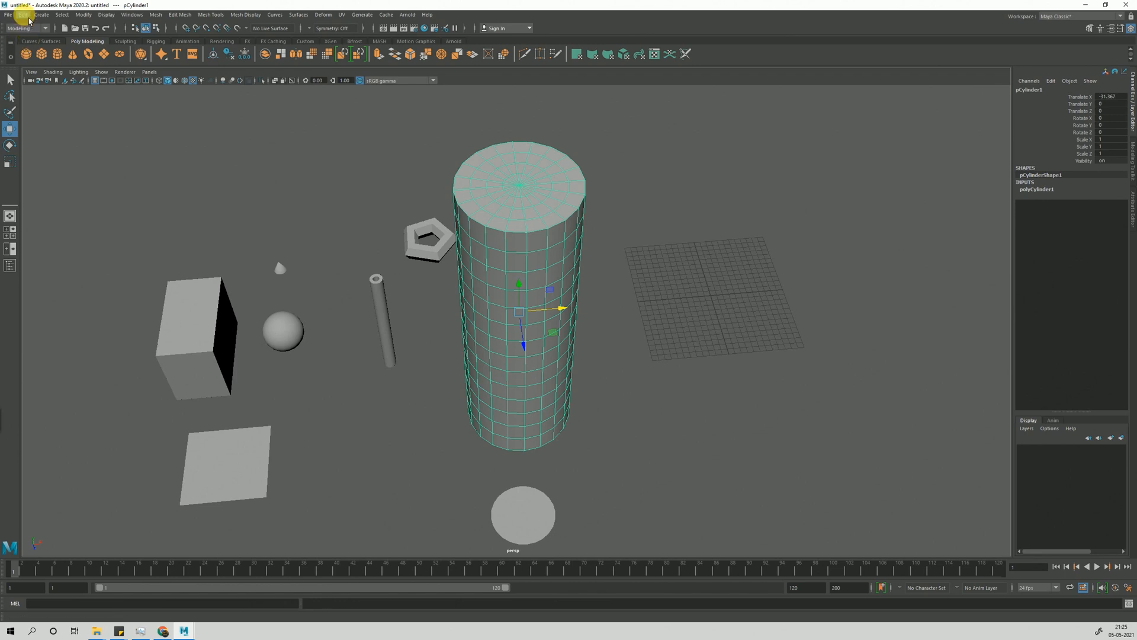
left_click(694, 209)
left_click_drag(602, 168, 514, 372)
left_click(24, 15)
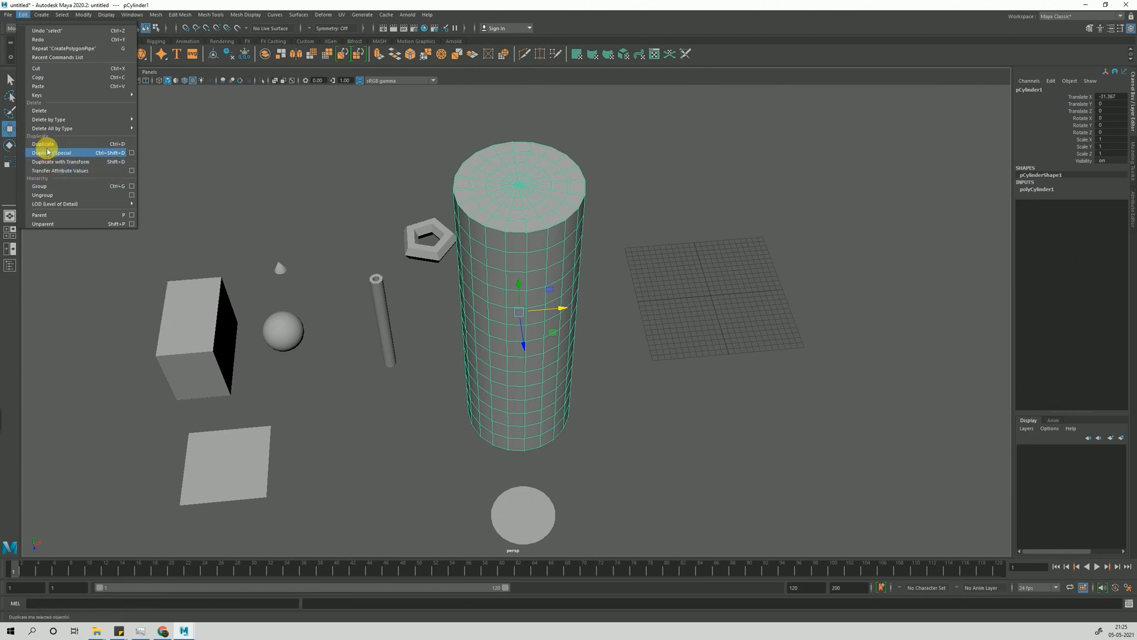
left_click(579, 310)
left_click(526, 267)
middle_click_drag(575, 351, 512, 342, "alt")
scroll(512, 344, "up", 1)
scroll(503, 340, "up", 1)
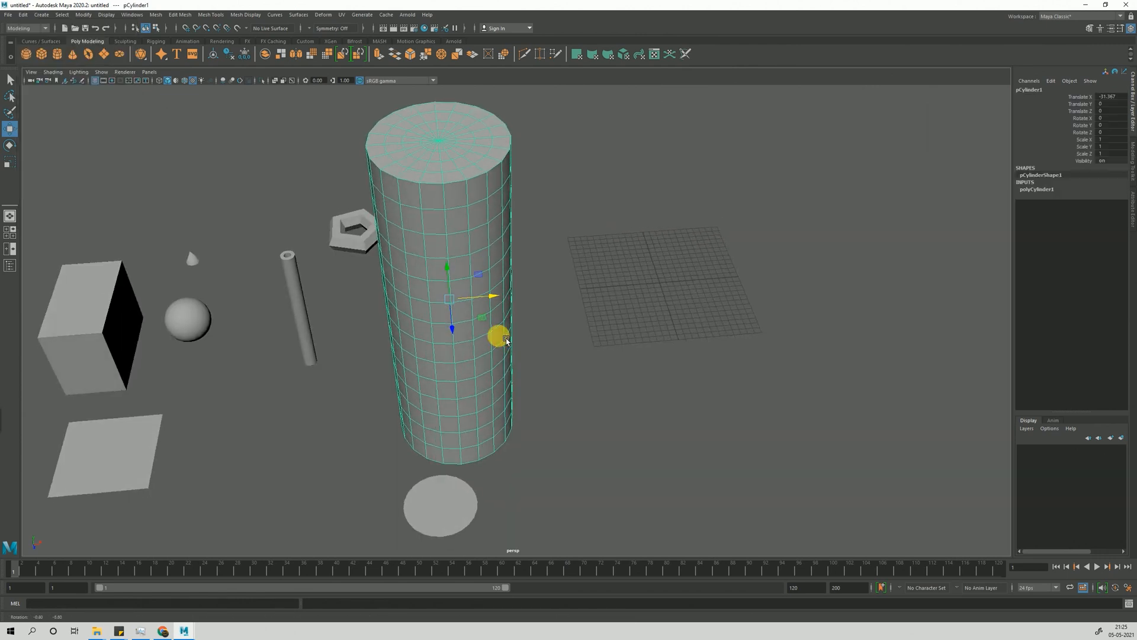
Detach the Edit command list as a floating window over the viewport.
left_click(22, 14)
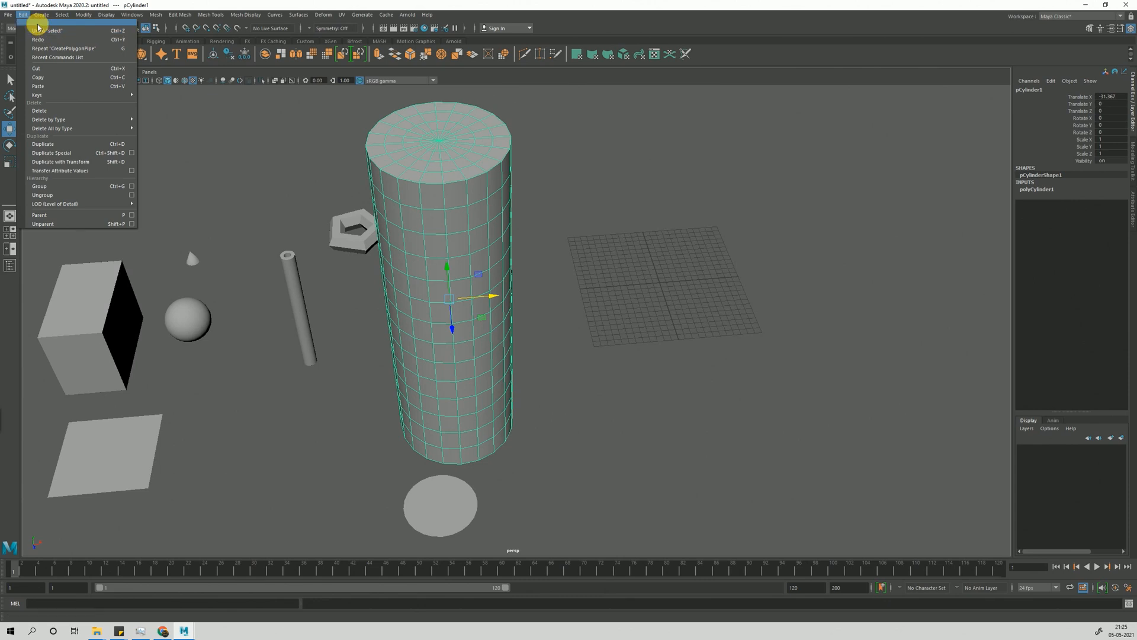
left_click(68, 22)
left_click_drag(58, 22, 74, 92)
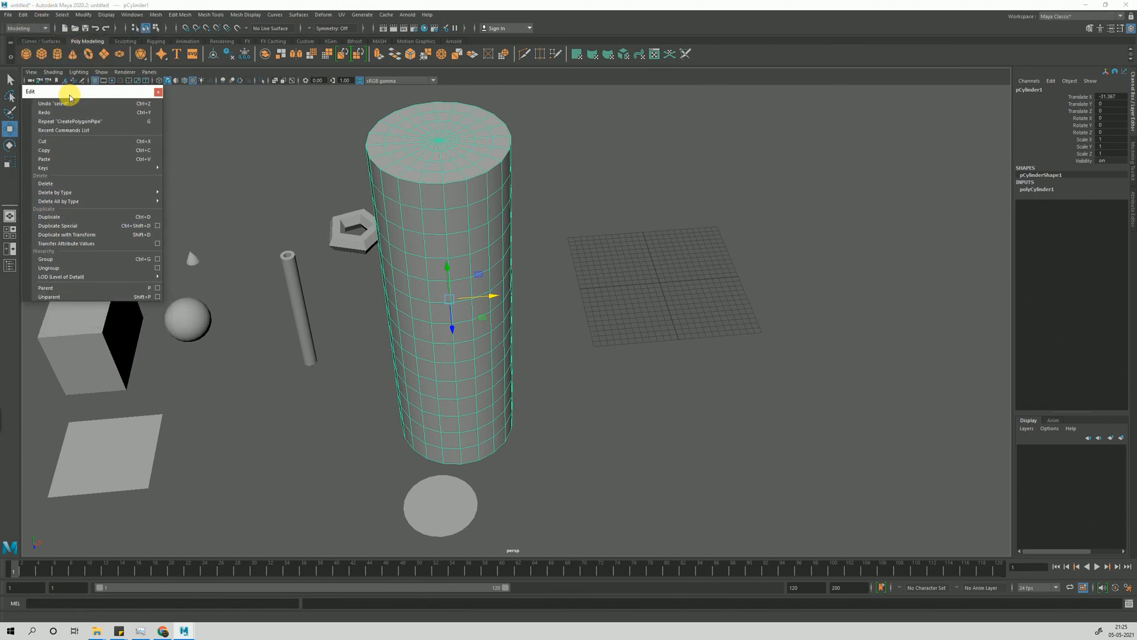
left_click(159, 92)
left_click(23, 14)
left_click(55, 20)
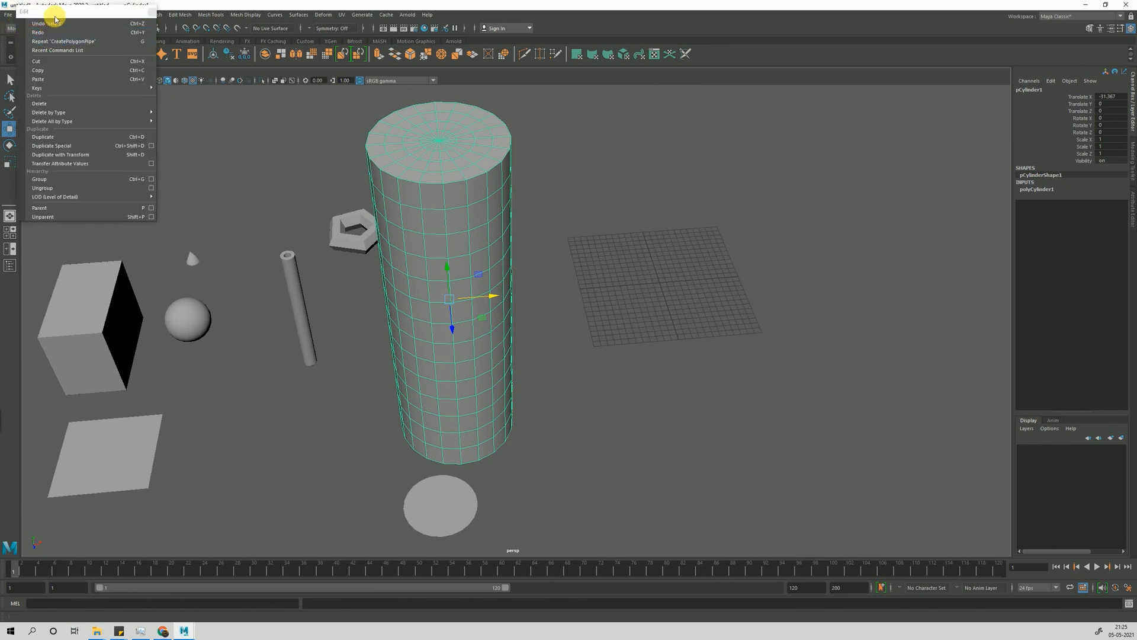
left_click_drag(55, 20, 55, 77)
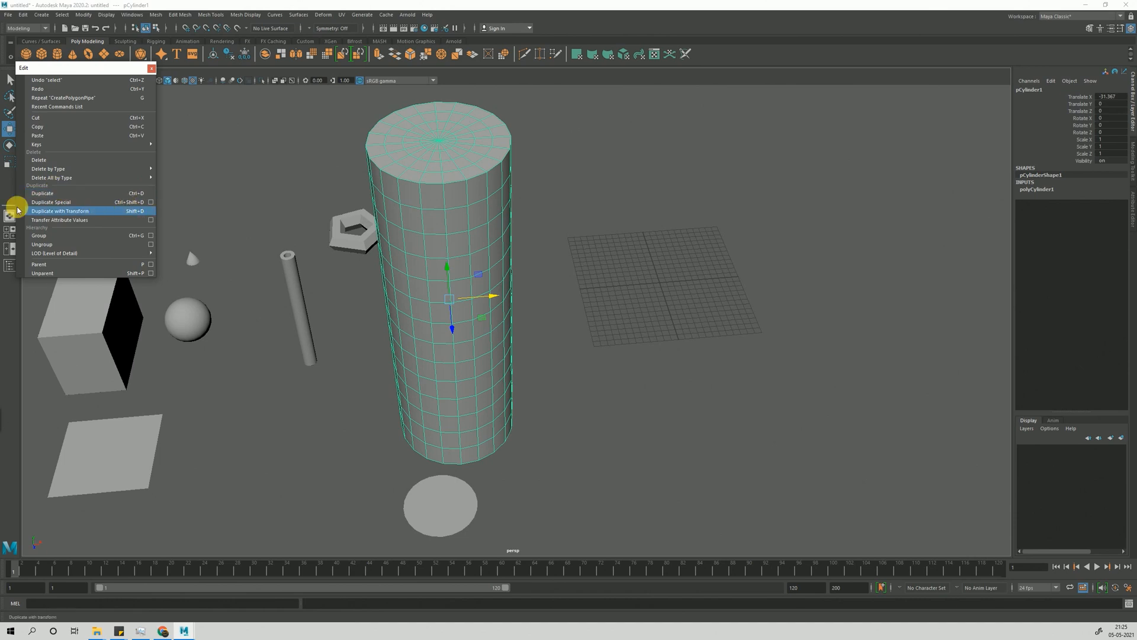
Duplicate the large cylinder and move the copy along X to about -6.3.
left_click(87, 194)
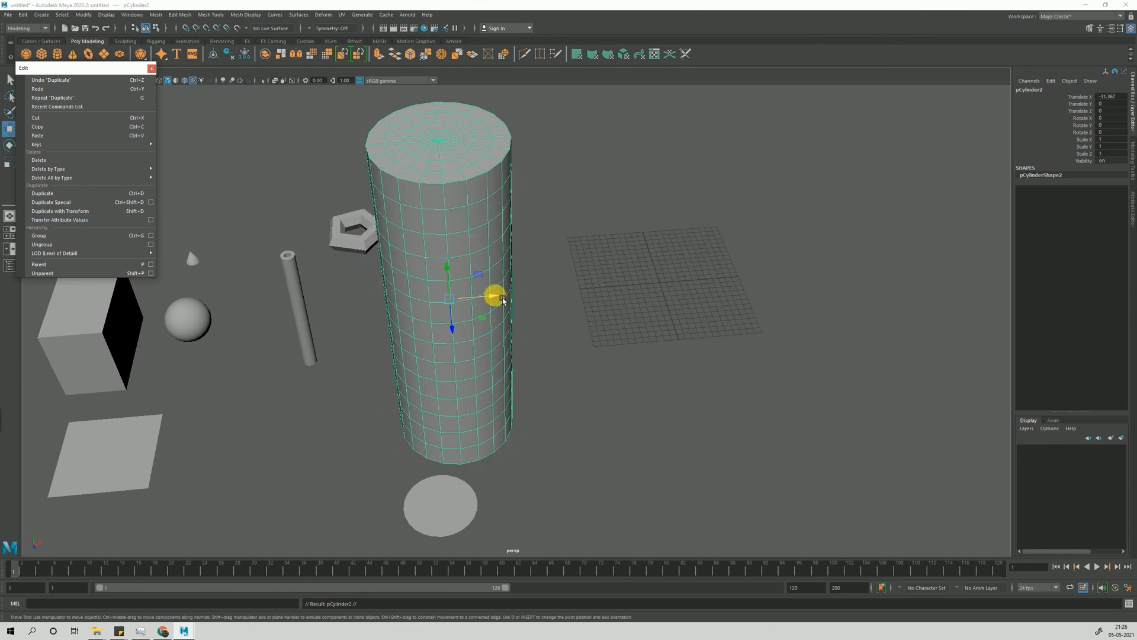
left_click_drag(501, 299, 660, 322)
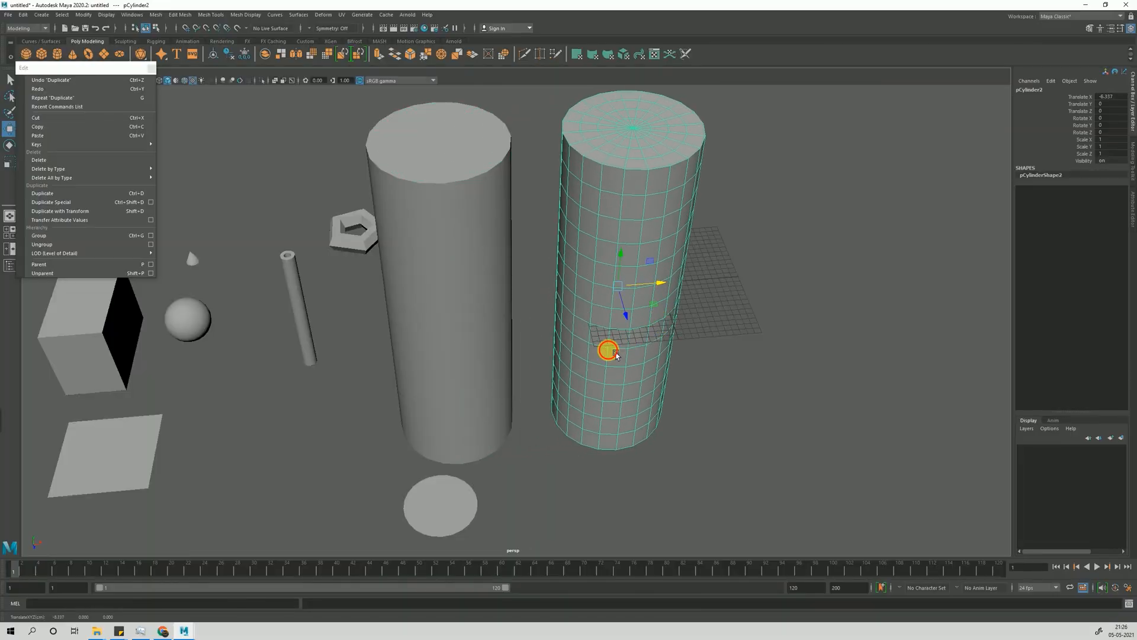
left_click_drag(608, 348, 633, 351, "alt")
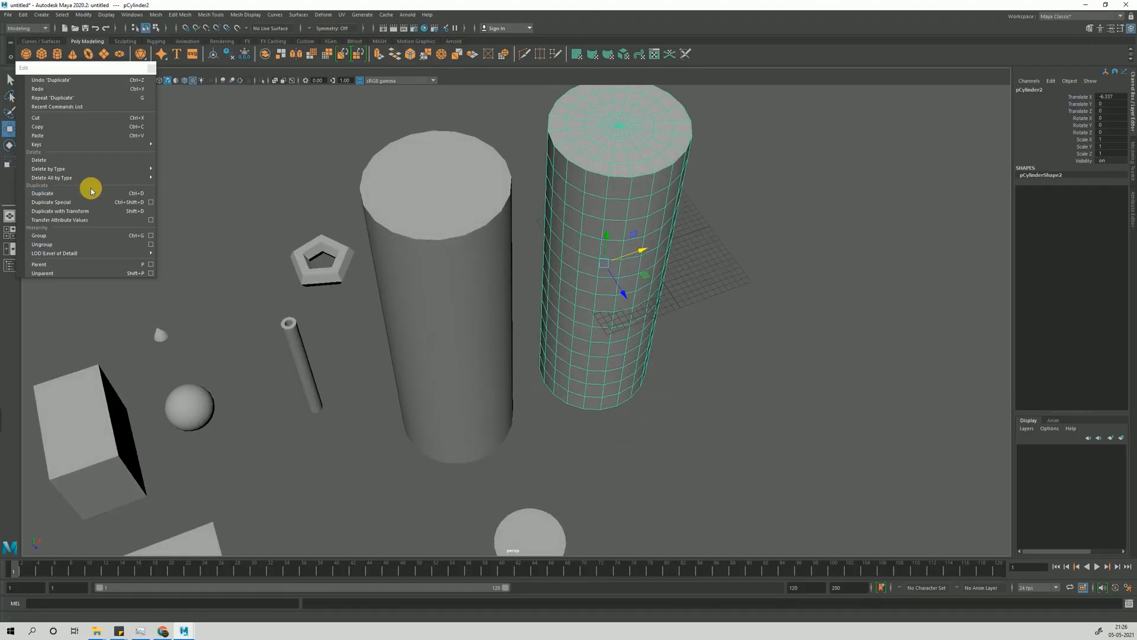
Duplicate the second cylinder and move the copy along X to about 20.5.
left_click(43, 193)
left_click_drag(640, 251, 771, 241)
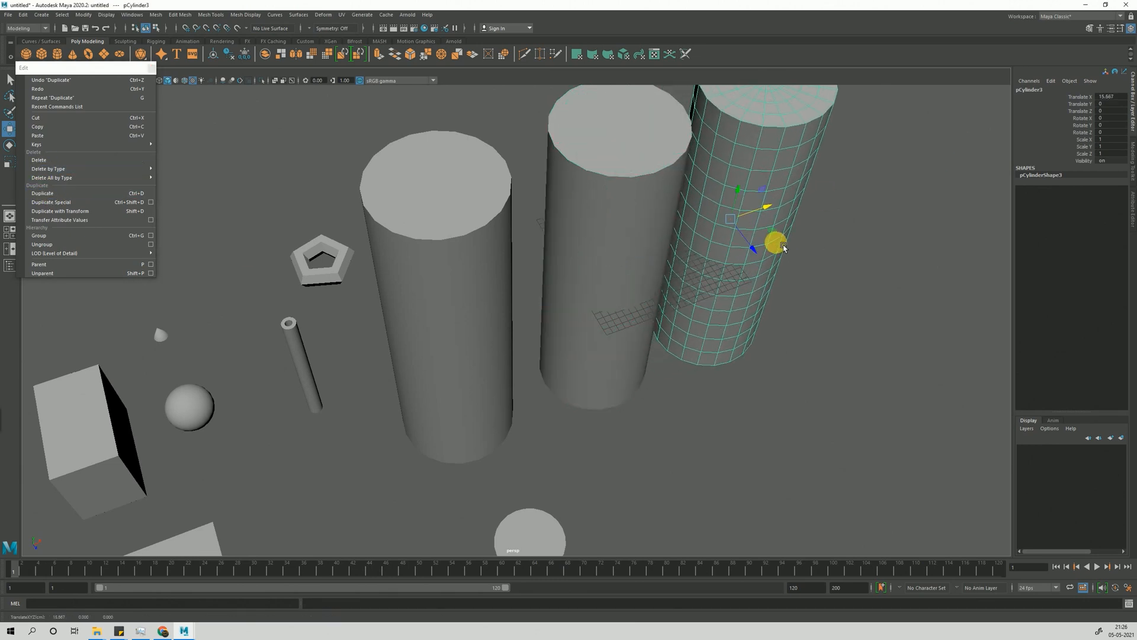
right_click_drag(771, 241, 487, 327, "alt")
left_click_drag(487, 328, 568, 335, "alt")
left_click_drag(649, 322, 677, 324)
right_click_drag(677, 324, 439, 315, "alt")
left_click_drag(439, 315, 501, 325, "alt")
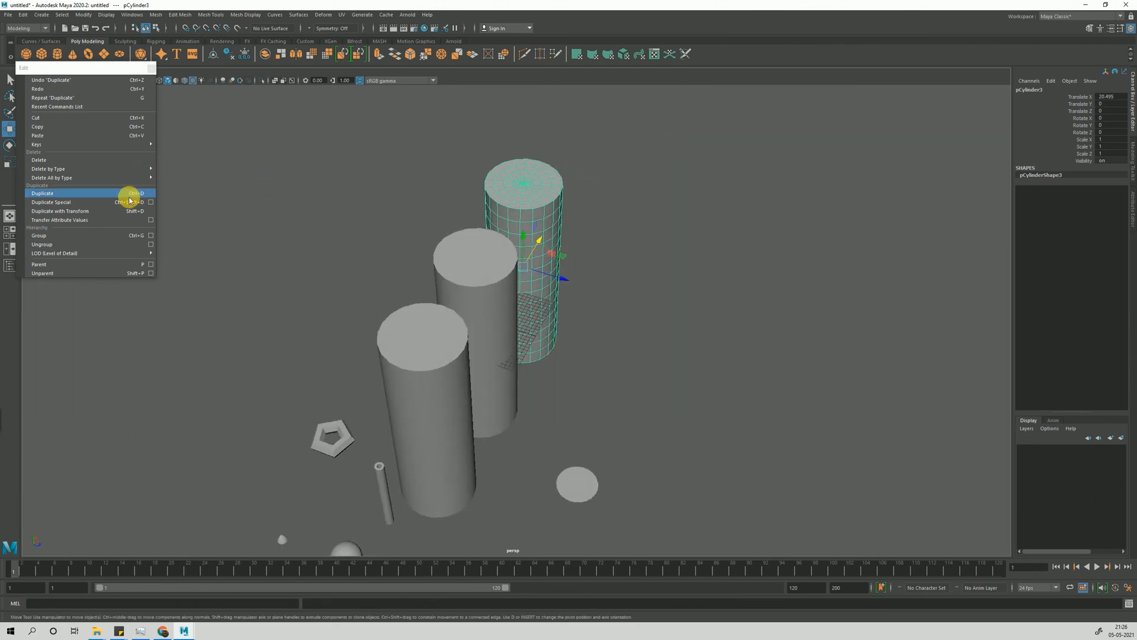
Duplicate the third cylinder and move the copy along Z to about 30.1.
right_click_drag(546, 320, 584, 437, "alt")
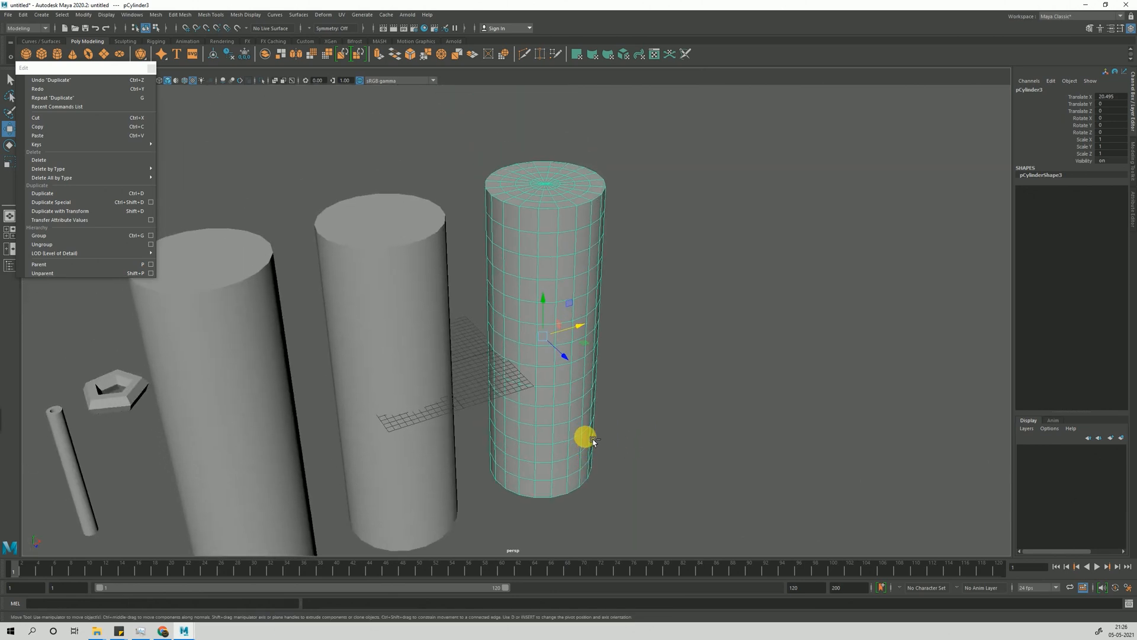
key("ctrl+d")
left_click_drag(574, 363, 670, 489)
right_click_drag(671, 489, 535, 416, "alt")
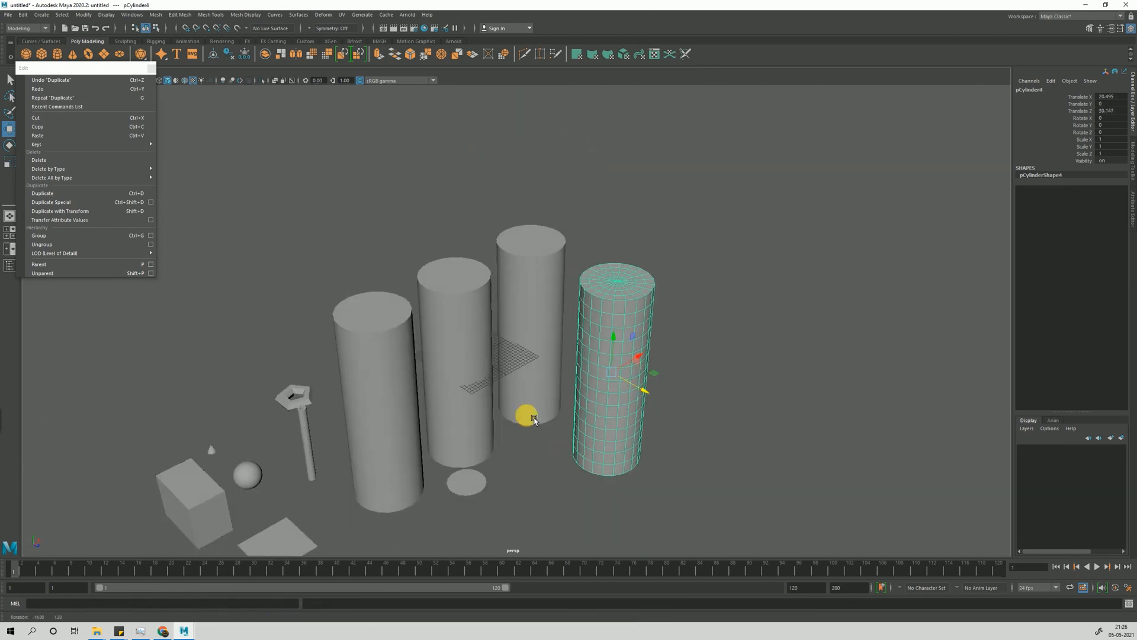
mouse_move(535, 416)
left_mouse_down("alt")
mouse_move(588, 417)
mouse_move(529, 421)
left_mouse_up("alt")
Duplicate the newest cylinder twice more along Z, placing the copies at about Z 64 and Z 94.7.
key("q")
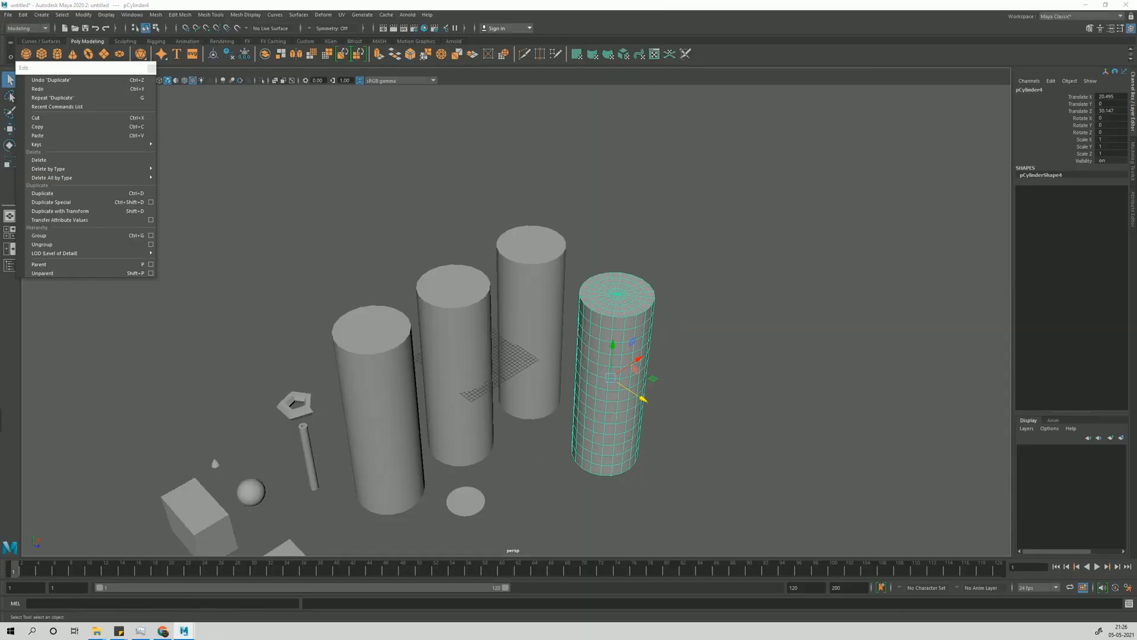
key("w")
left_click_drag(706, 418, 751, 462, "alt")
key("ctrl+d")
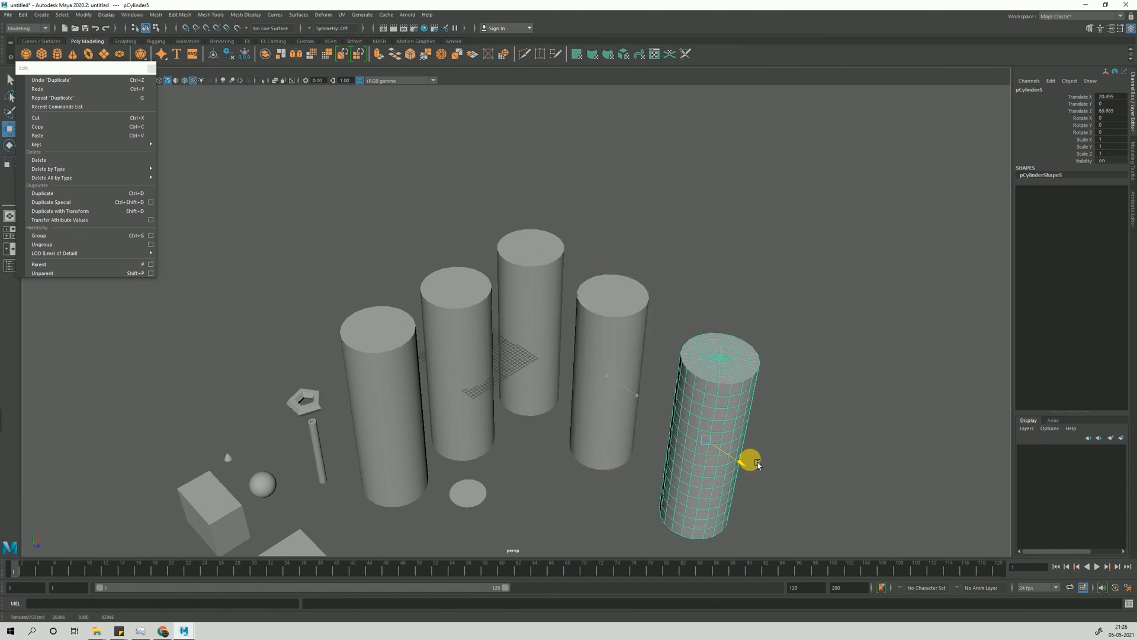
middle_click_drag(752, 462, 581, 358, "alt")
left_click_drag(581, 357, 528, 333, "alt")
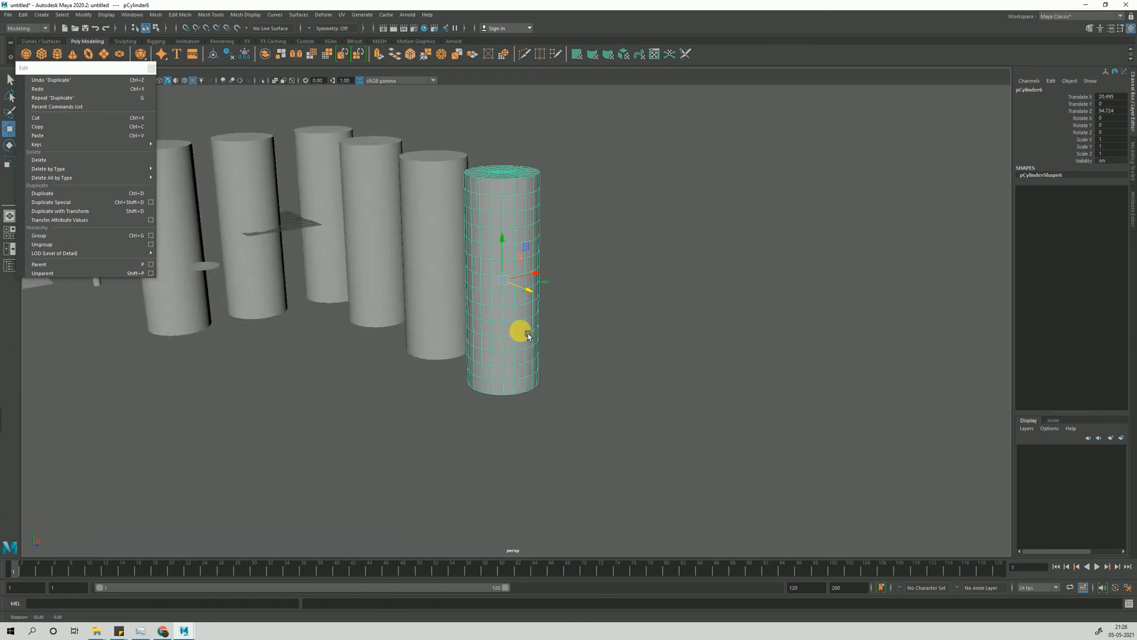
Select all the duplicated cylinders and delete them, keeping only the original.
middle_click_drag(528, 333, 556, 435, "alt")
left_click_drag(557, 434, 558, 391, "alt")
right_click_drag(558, 391, 635, 445, "alt")
middle_click_drag(635, 445, 606, 403, "alt")
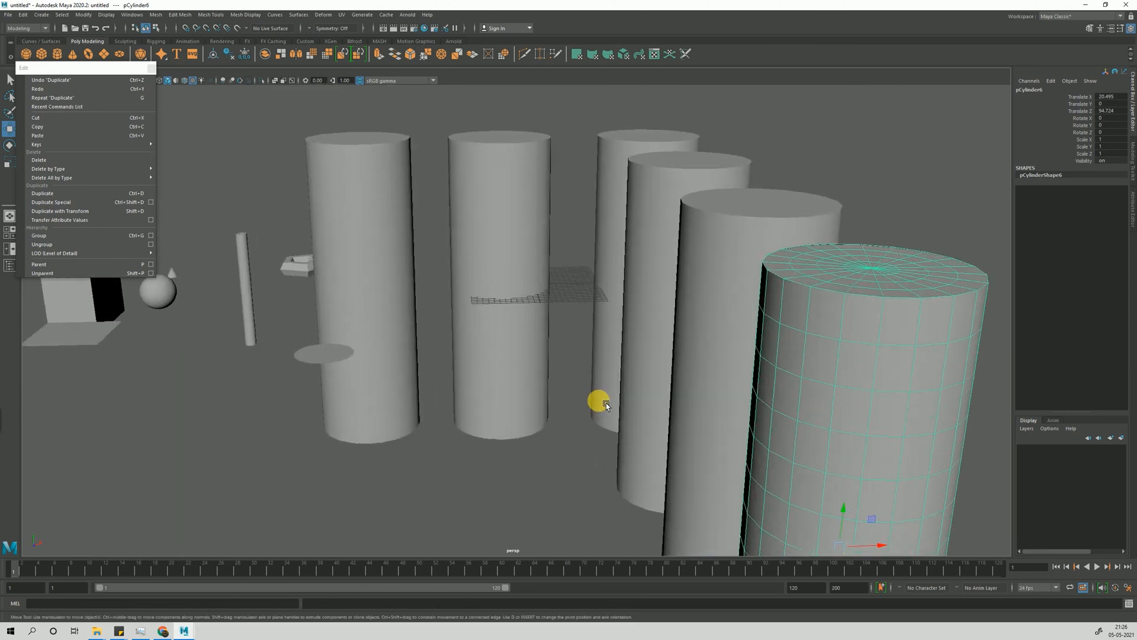
left_click_drag(606, 403, 409, 284, "alt")
left_click_drag(490, 110, 908, 634)
scroll(692, 383, "down", 3)
key("Delete")
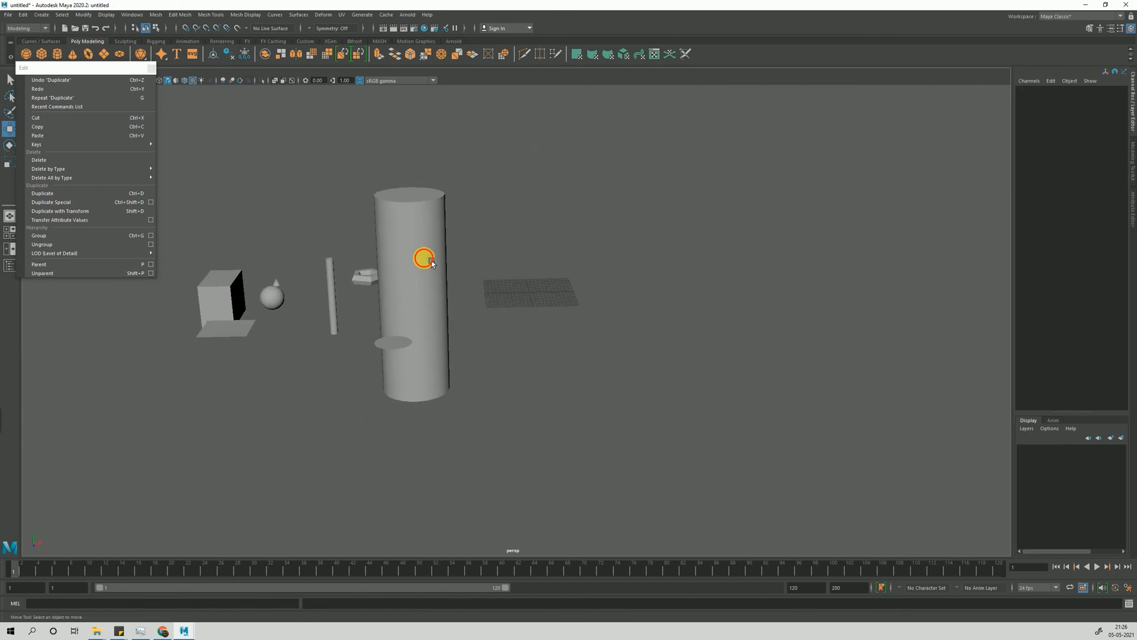
Duplicate the original cylinder and move the copy along X to about -2.4.
left_click(427, 264)
middle_click_drag(351, 171, 357, 199, "alt")
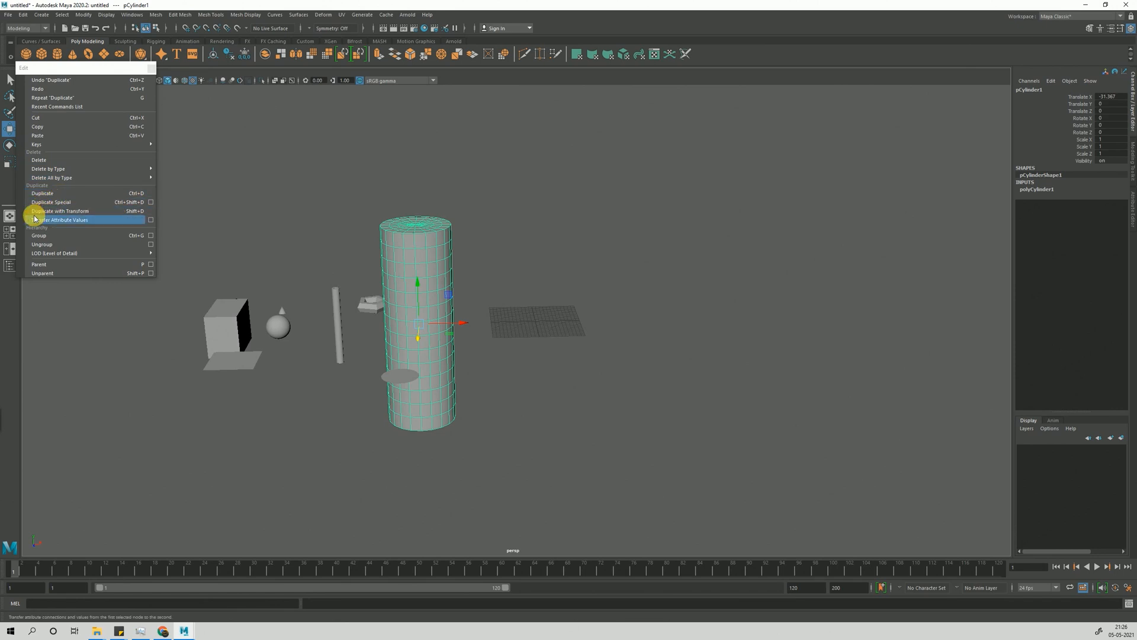
middle_click_drag(399, 276, 441, 263, "alt")
right_click_drag(441, 263, 690, 446, "alt")
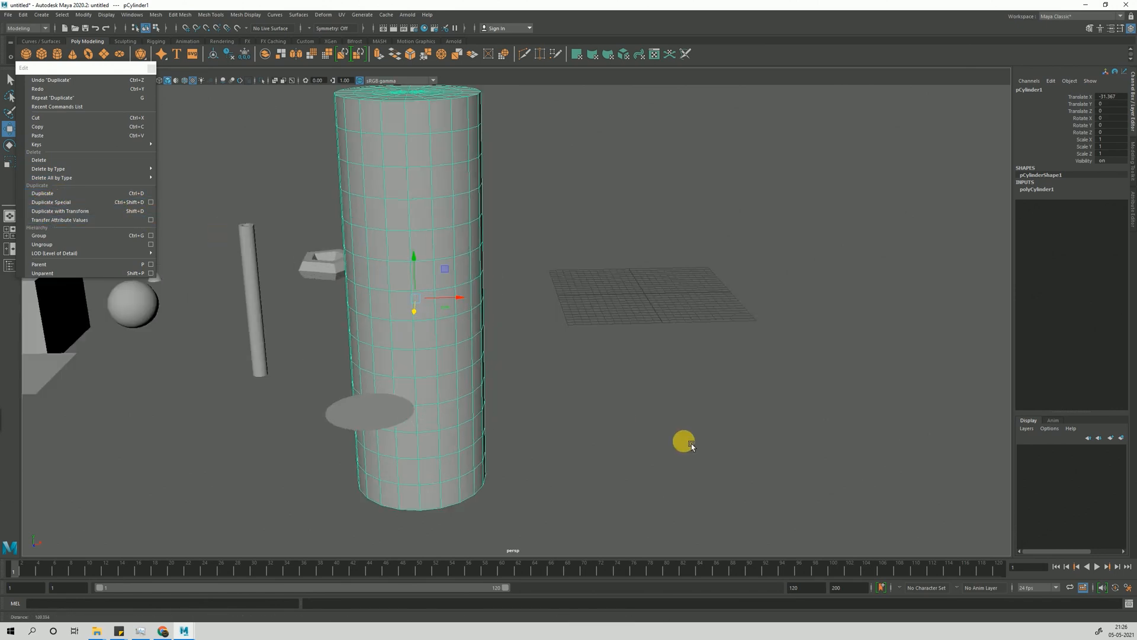
middle_click_drag(467, 323, 464, 362, "alt")
right_click_drag(464, 362, 470, 428, "alt")
middle_click_drag(436, 329, 445, 360, "alt")
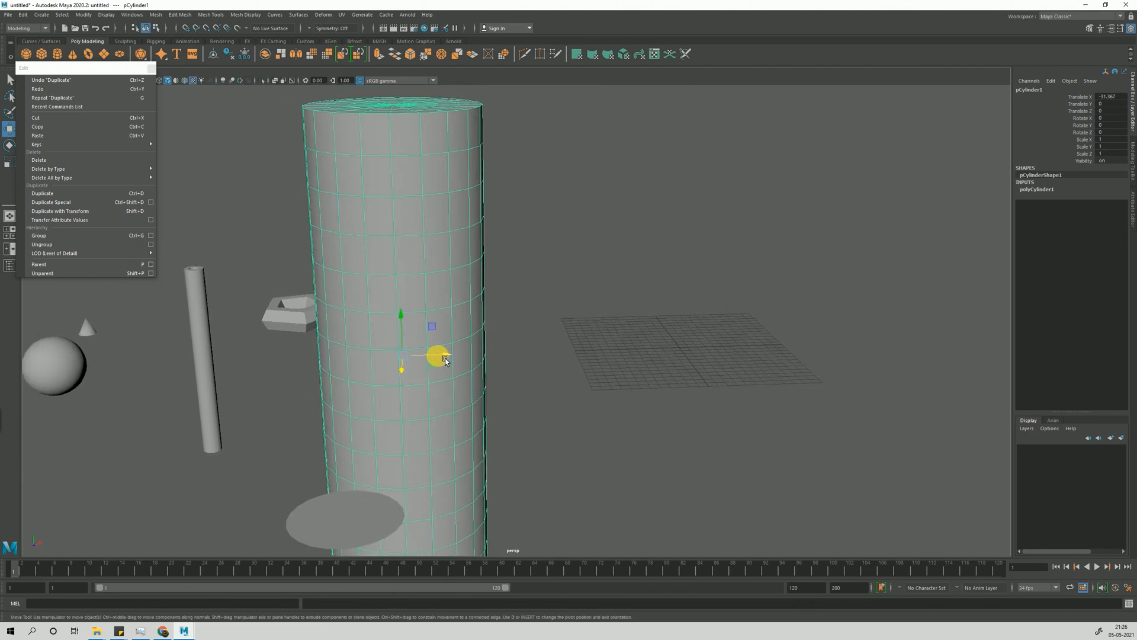
left_click(87, 194)
left_click_drag(445, 353, 699, 382)
left_click_drag(702, 381, 573, 364)
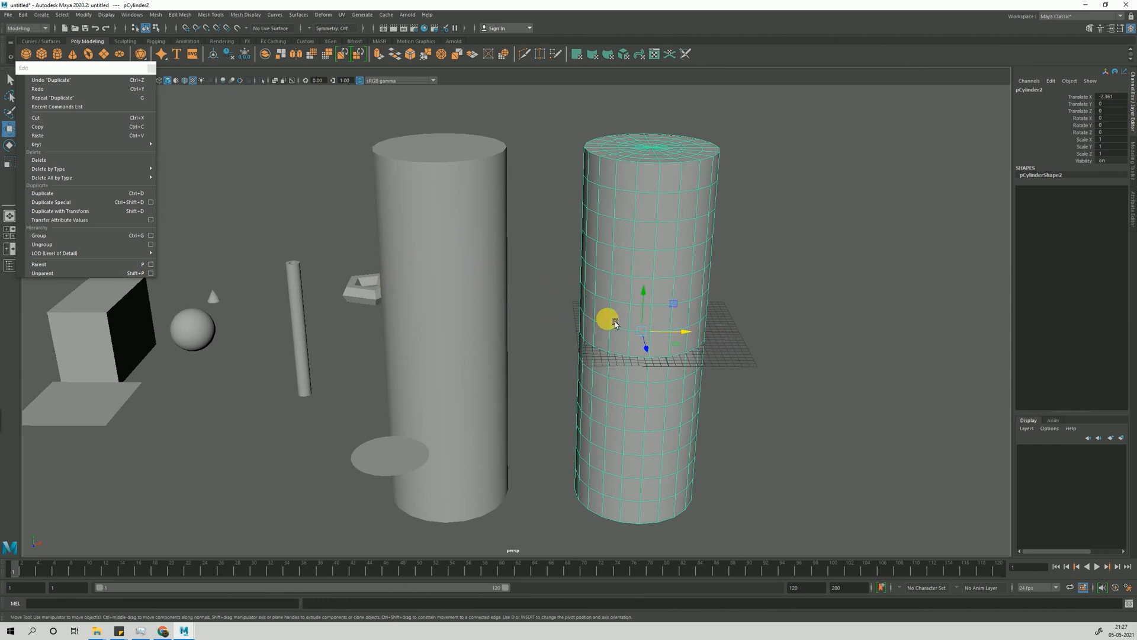
Use Duplicate with Transform on the second cylinder to add a third one repeating the same X offset.
middle_click_drag(615, 323, 423, 323, "alt")
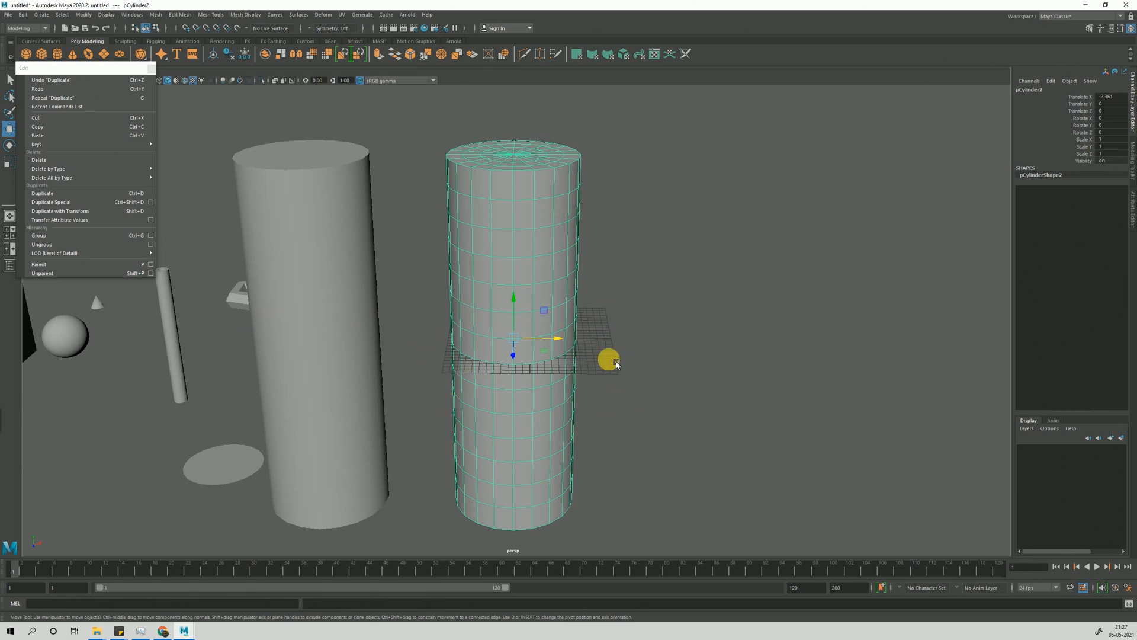
middle_click_drag(616, 363, 629, 383, "alt")
left_click_drag(465, 349, 465, 364, "alt")
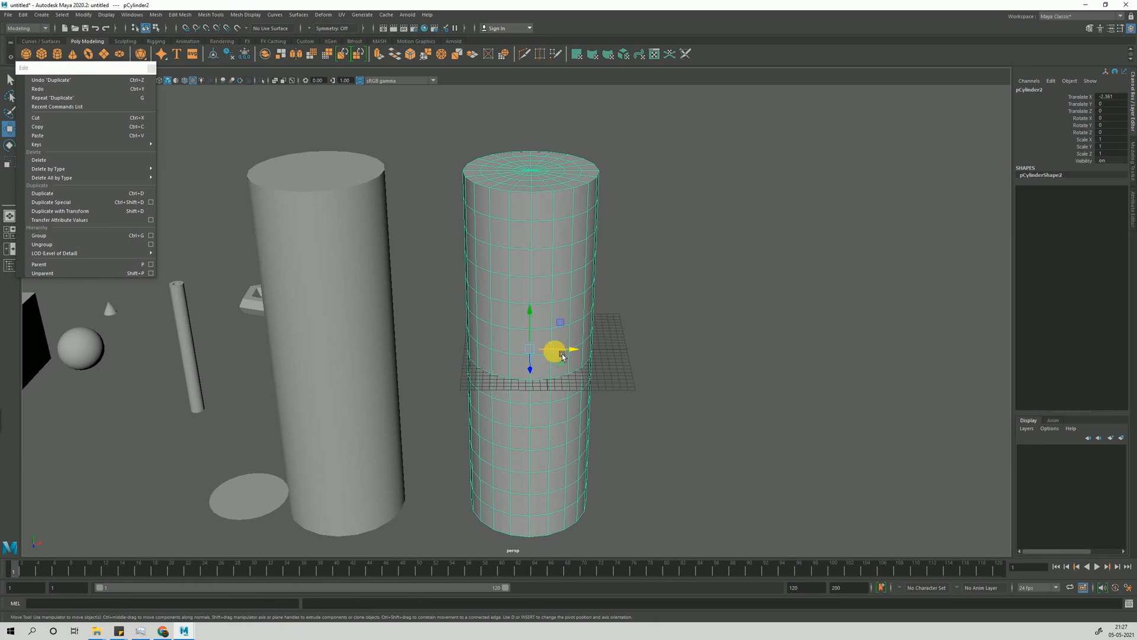
left_click(82, 217)
left_click_drag(579, 373, 551, 246, "alt")
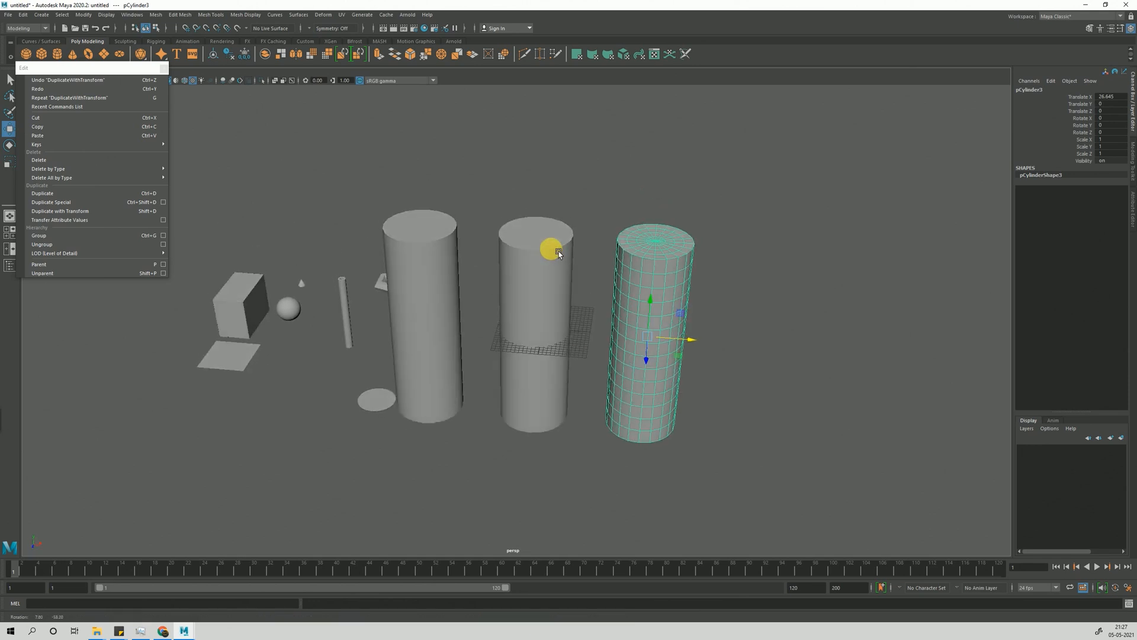
Delete the two copies and set the remaining original cylinder's Translate X to 0.
key("Delete")
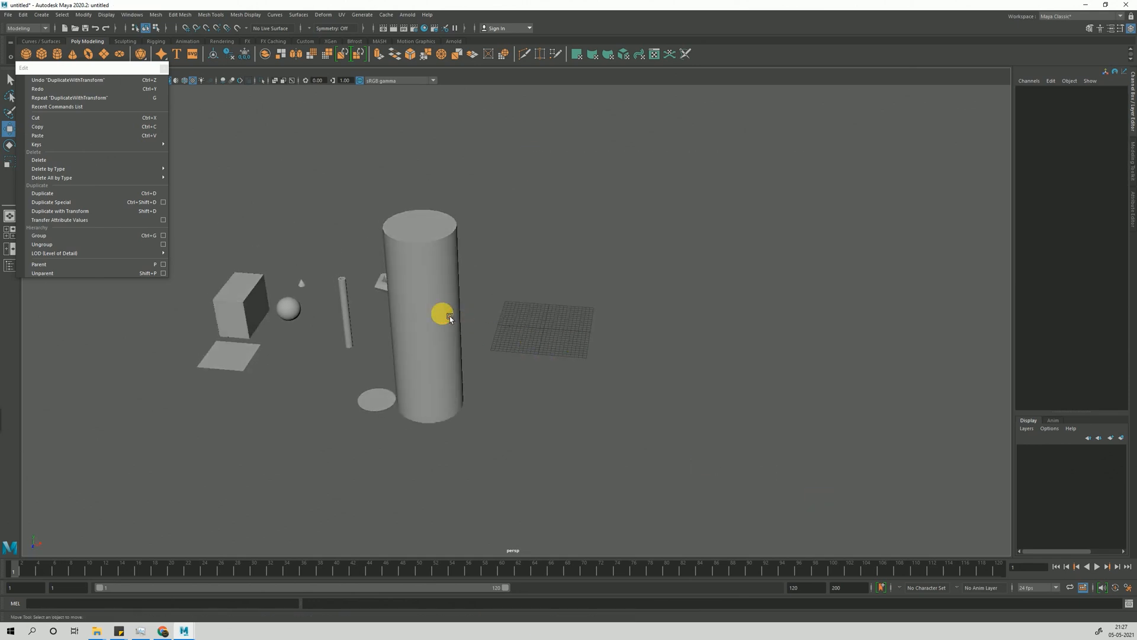
left_click(444, 312)
left_click_drag(692, 298, 682, 350, "alt")
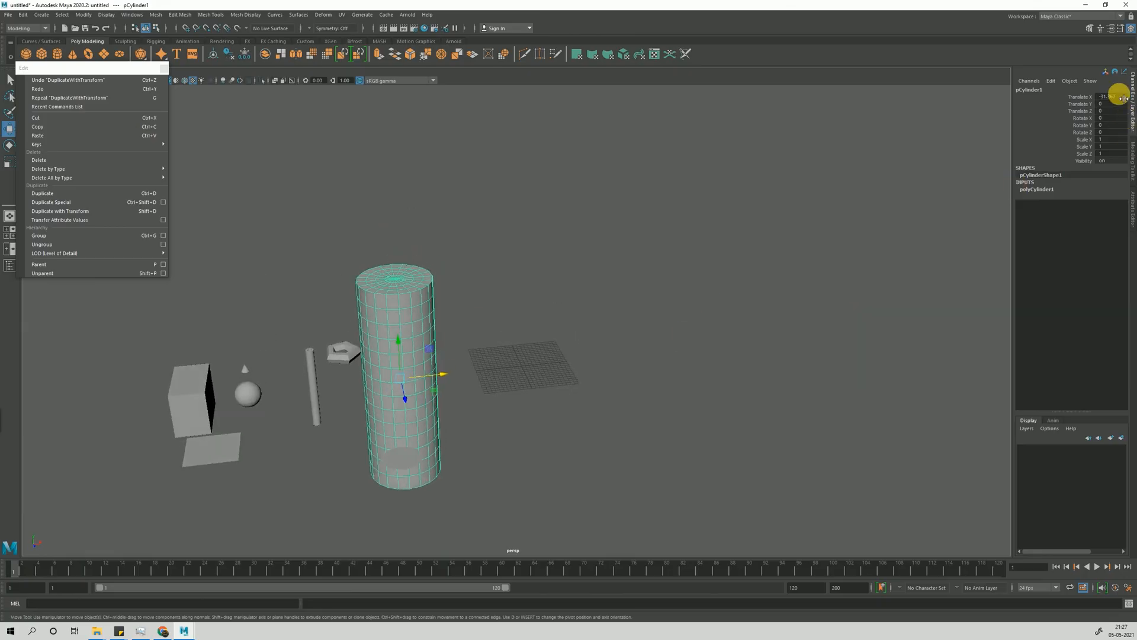
type("0")
key("Return")
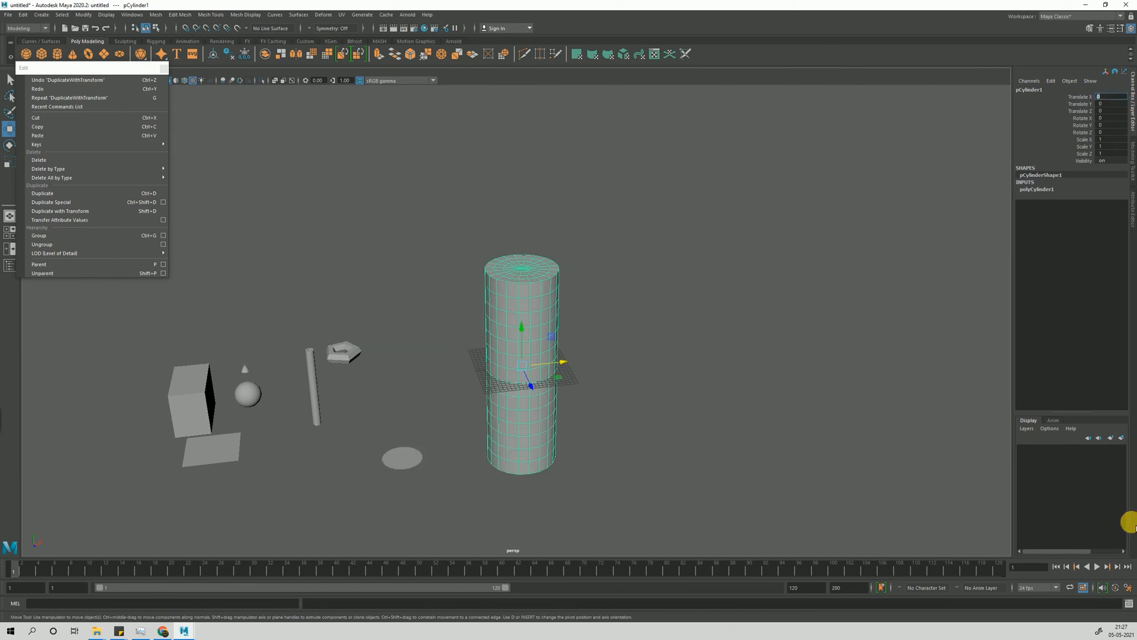
Duplicate the centred cylinder, move the copy along X and set its Translate X to 25.
scroll(686, 406, "up", 5)
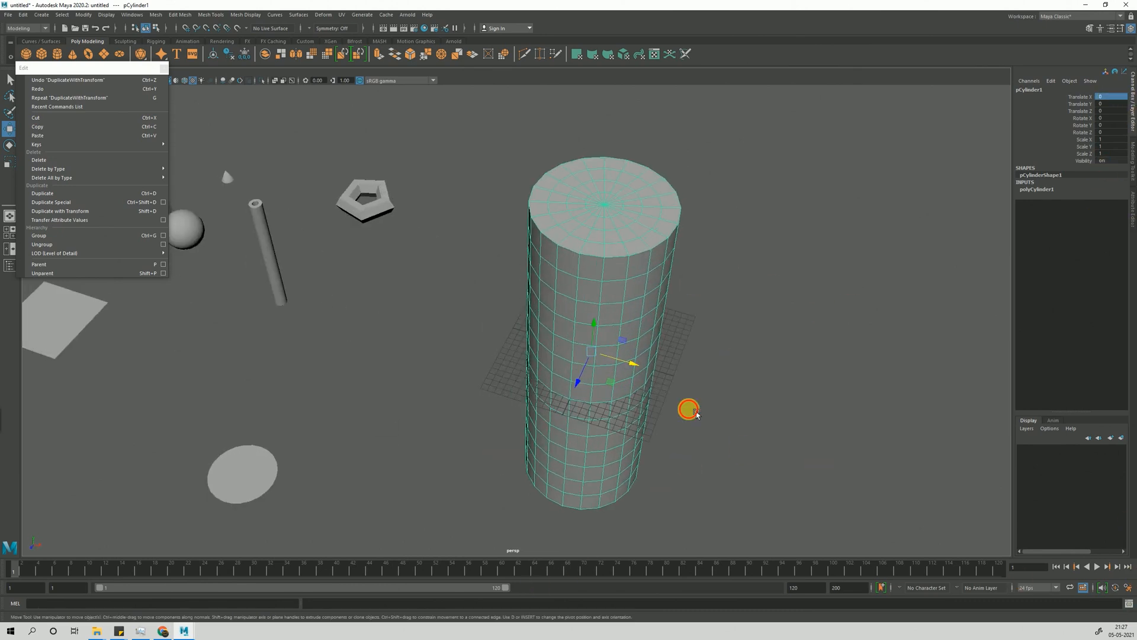
key("ctrl+d")
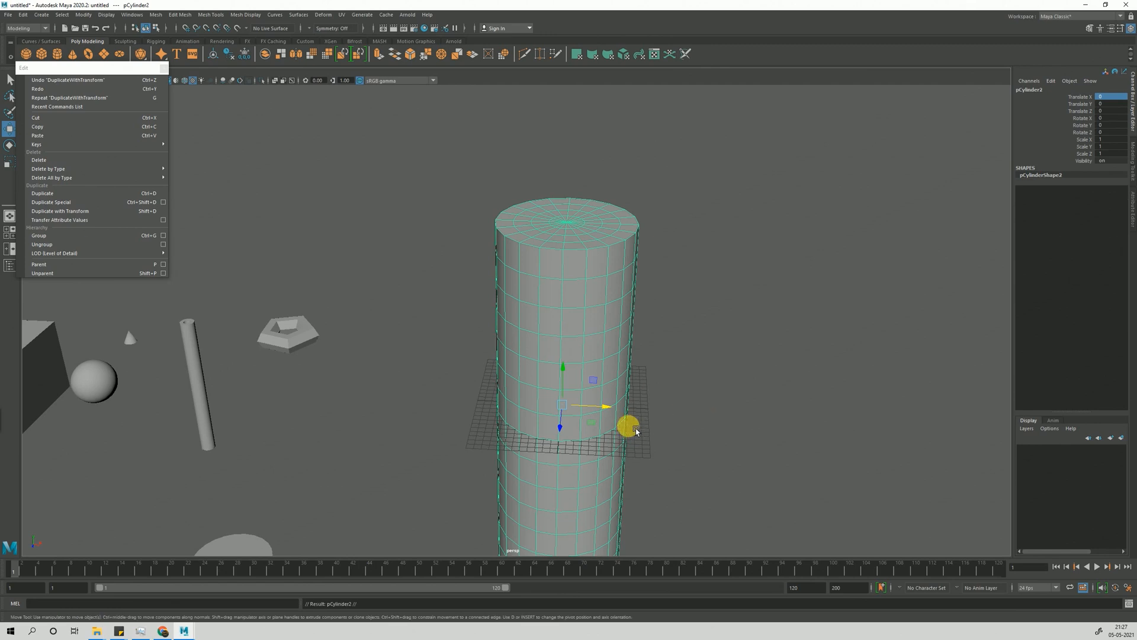
left_click_drag(611, 409, 927, 379)
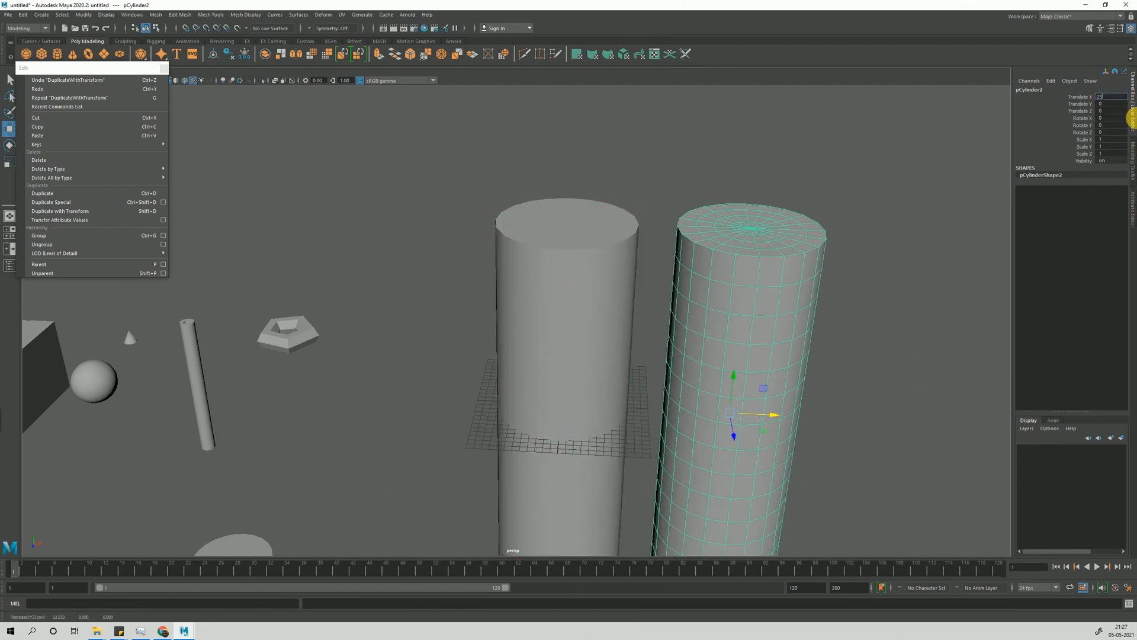
key("Return")
Duplicate the second cylinder with its transform and compare the Translate X values of the two copies.
left_click_drag(453, 209, 521, 300, "alt")
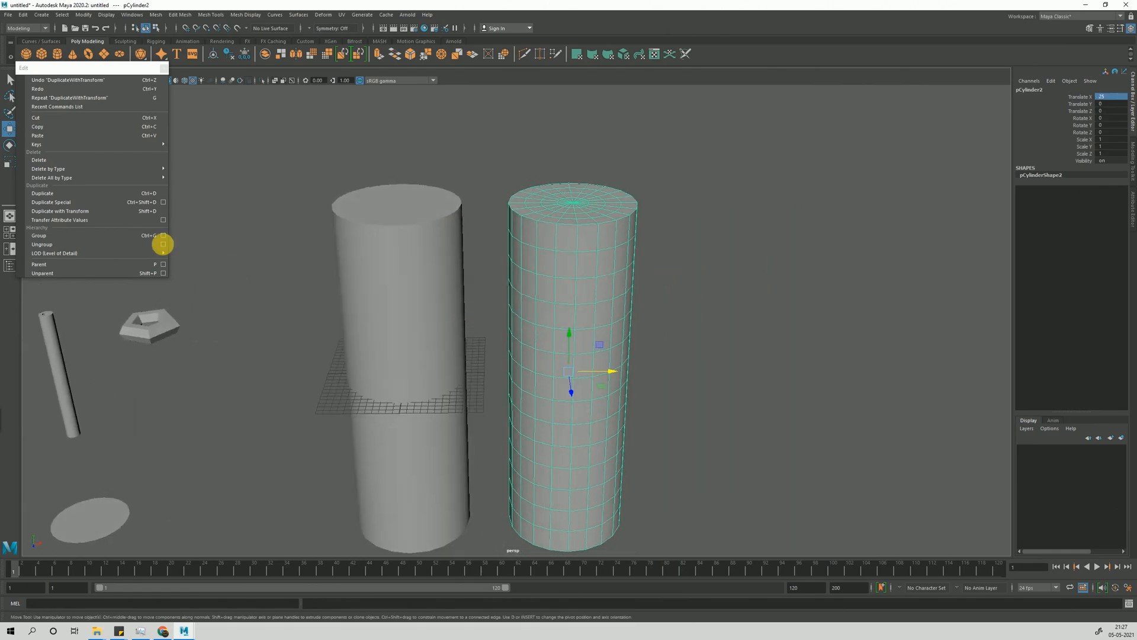
left_click(78, 212)
middle_click_drag(744, 373, 546, 330, "alt")
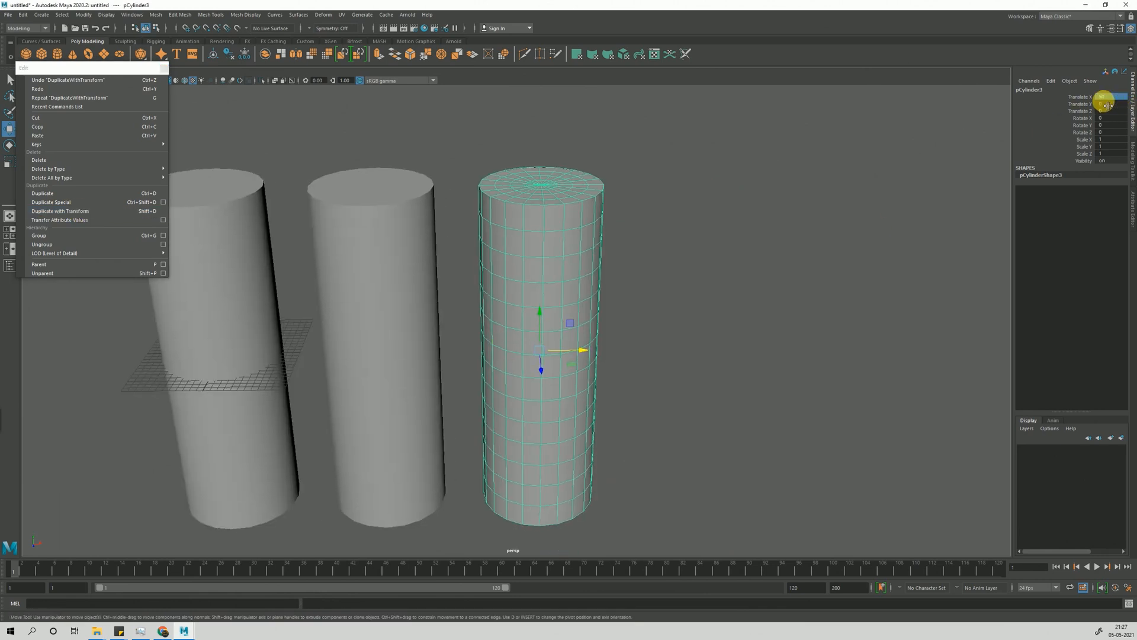
left_click(401, 217)
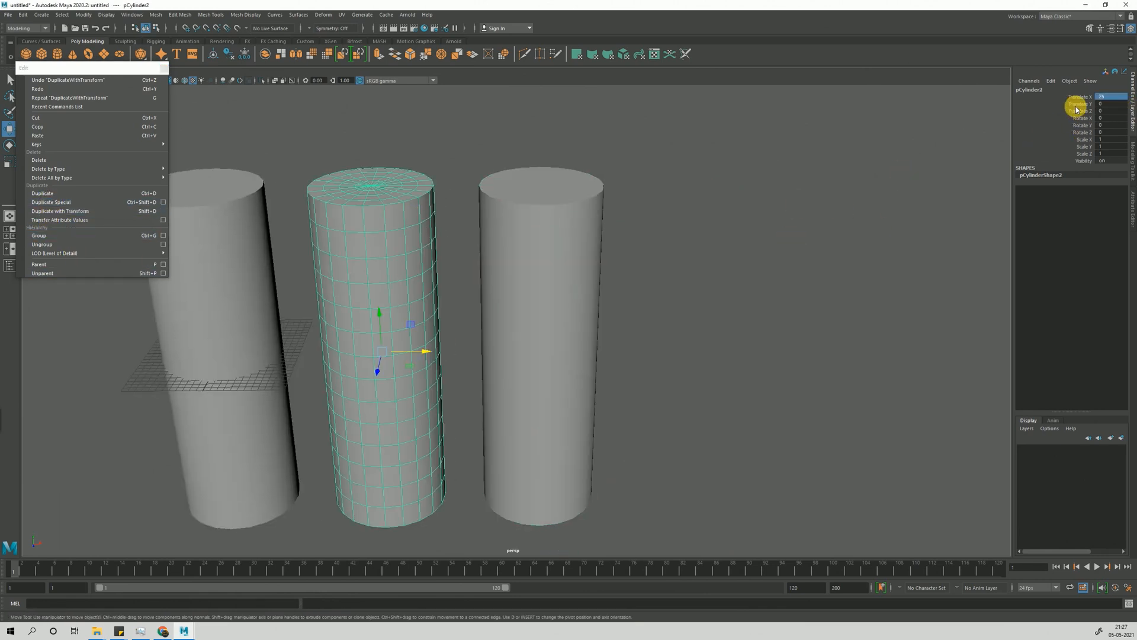
left_click(521, 263)
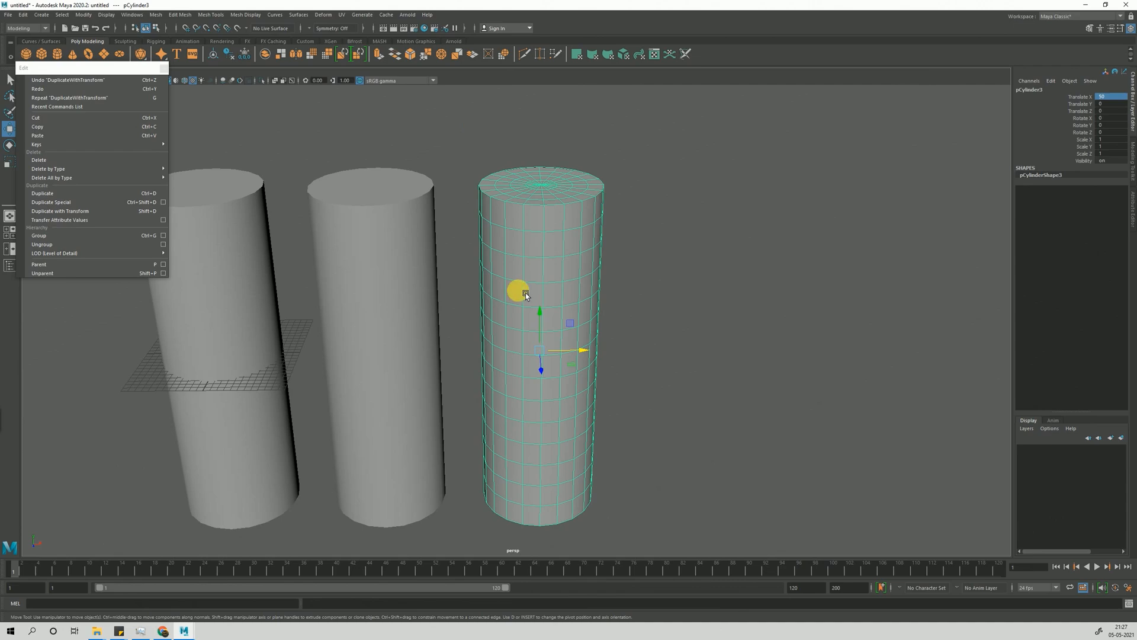
Copy the third cylinder further along X to about 80, and delete all the copies, keeping only the original.
left_click_drag(584, 350, 719, 380, "shift")
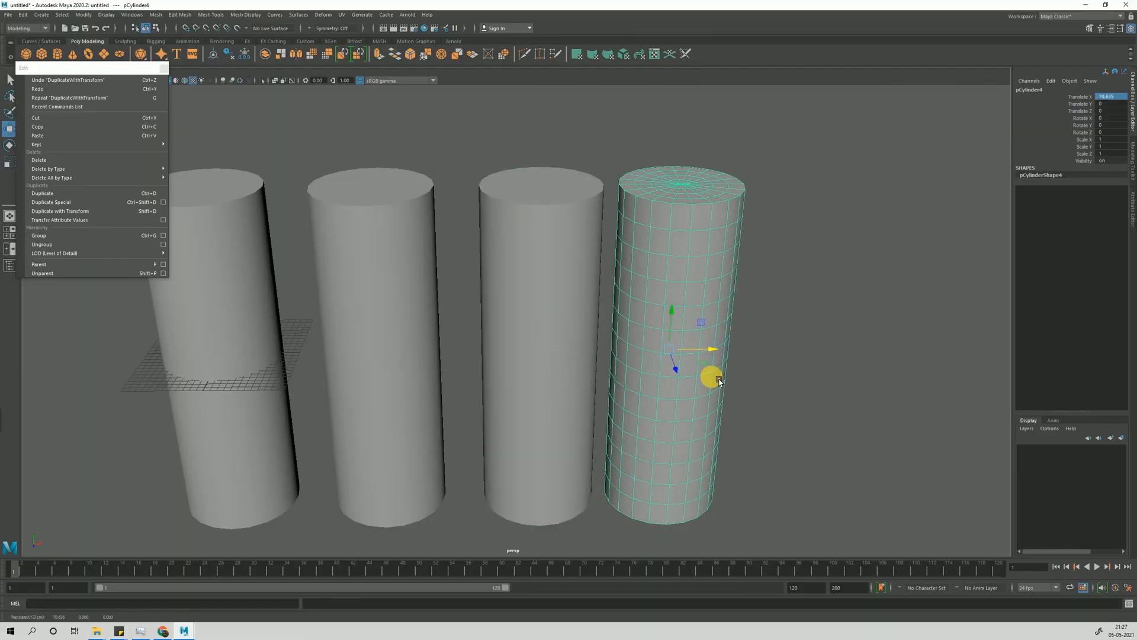
key("Delete")
left_click_drag(673, 185, 432, 406)
key("Delete")
Duplicate the original cylinder again, shift the copy along X and set its Translate X to 25.
left_click(269, 273)
middle_click_drag(277, 336, 523, 370, "alt")
scroll(440, 326, "up", 2)
scroll(523, 369, "up", 3)
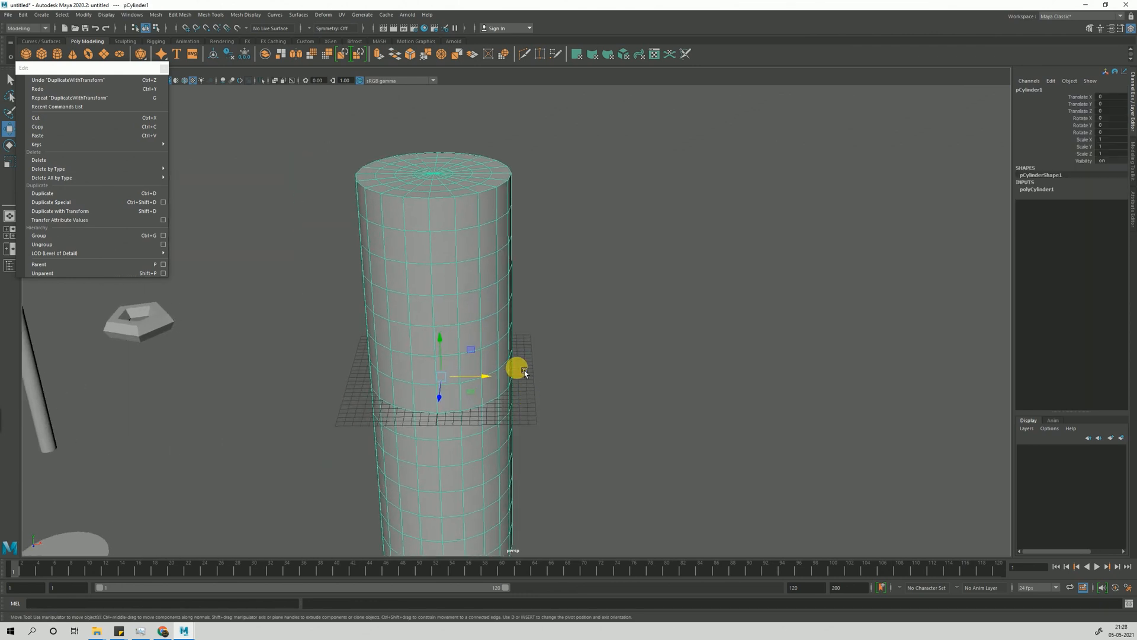
left_click_drag(505, 363, 542, 389, "alt")
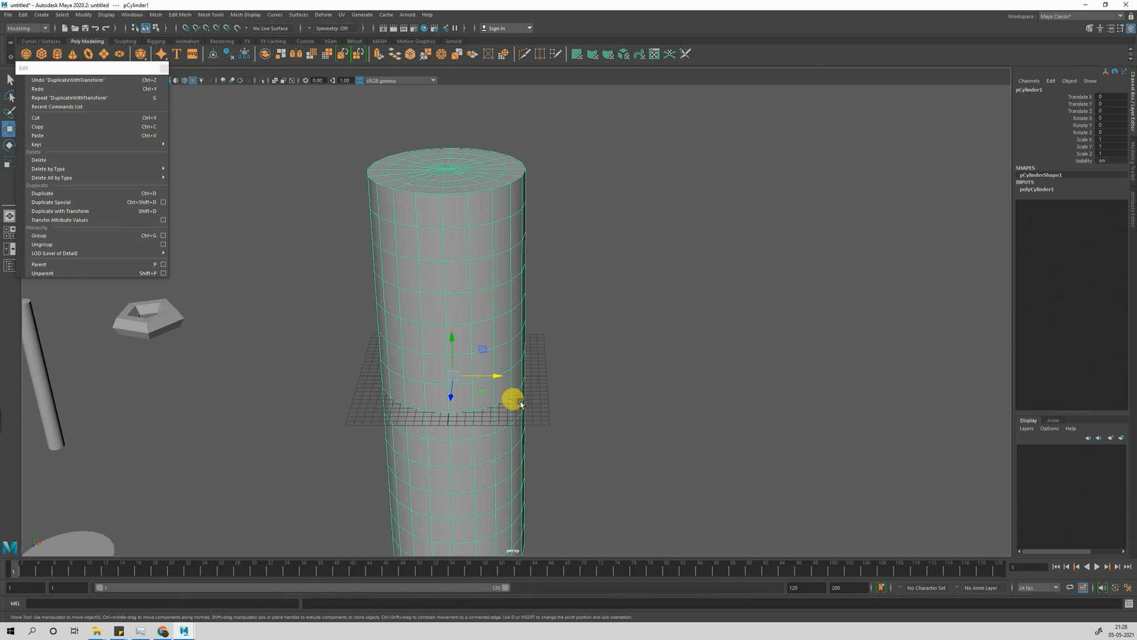
key("ctrl+d")
left_click_drag(508, 378, 693, 409)
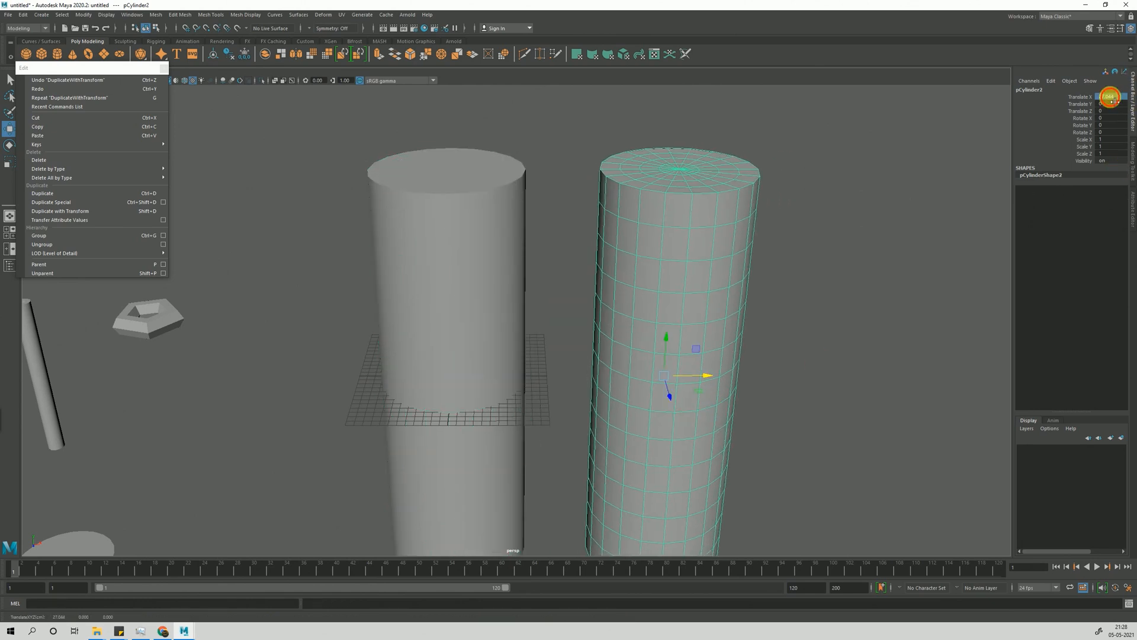
type("25")
key("Return")
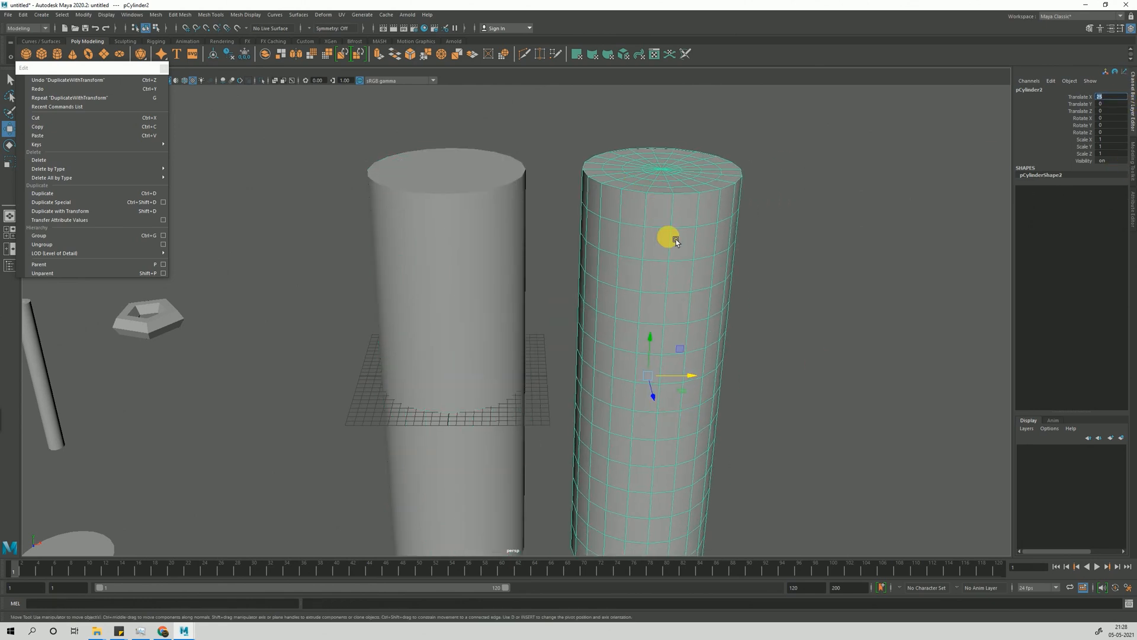
Repeat Duplicate with Transform from the copy at X 25 until the evenly spaced row has 16 cylinders.
middle_click_drag(646, 230, 535, 238, "alt")
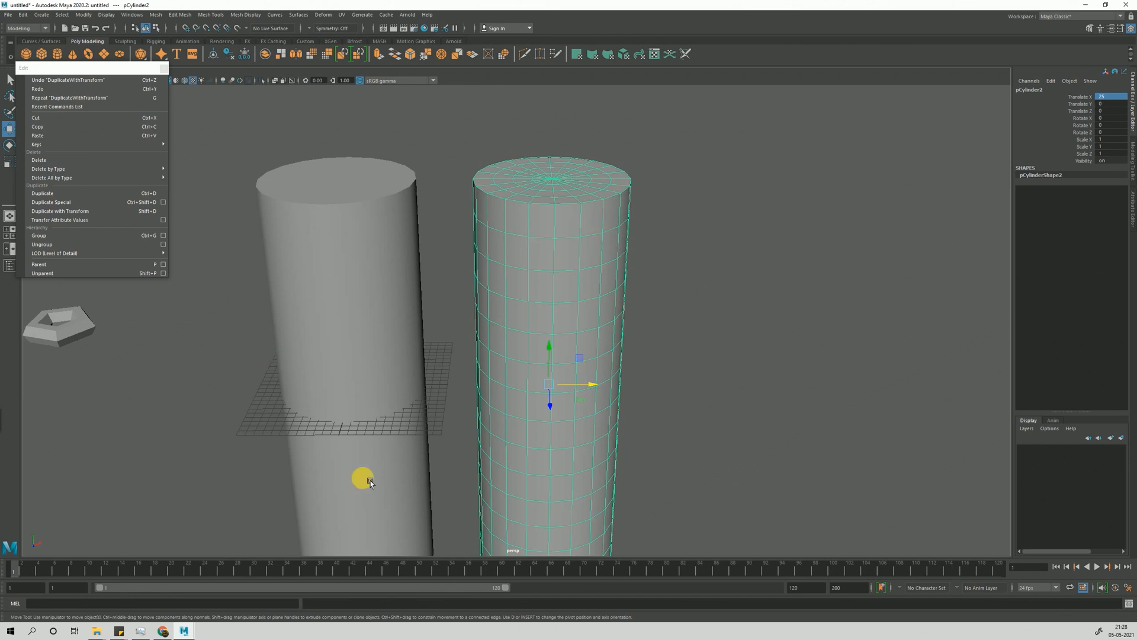
left_click(74, 213)
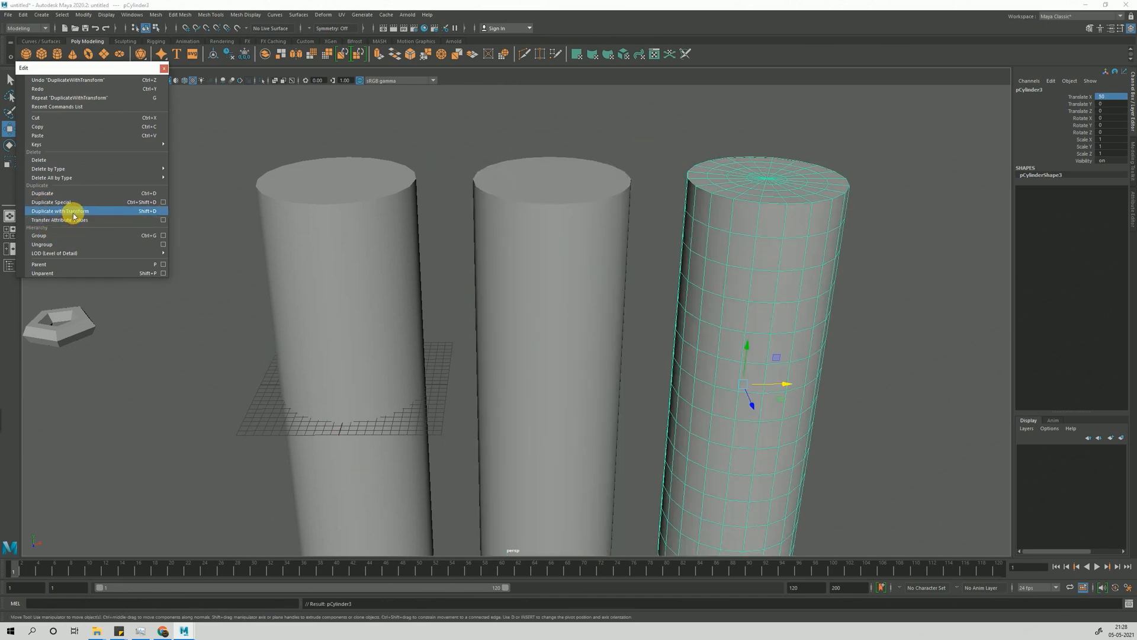
scroll(521, 330, "down", 10)
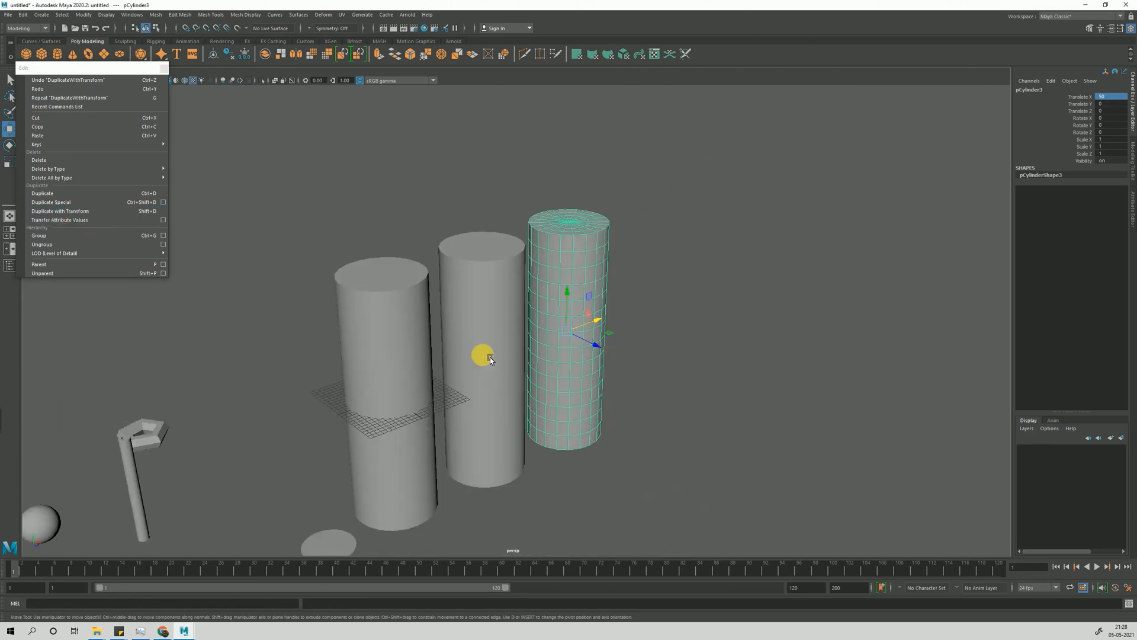
left_click(83, 212)
left_click(83, 212)
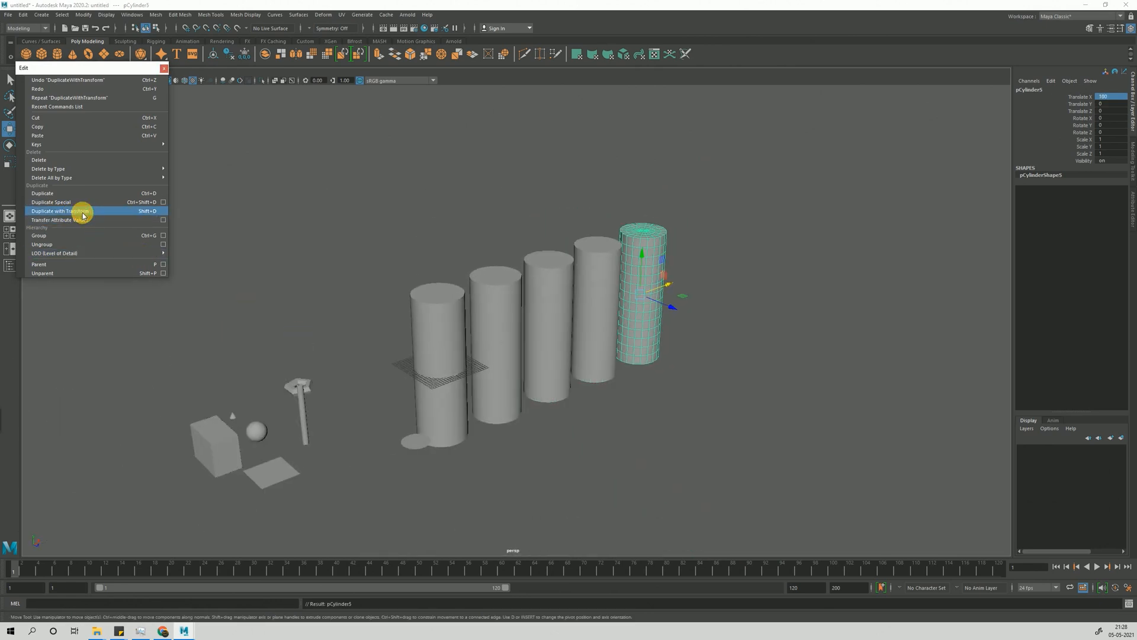
left_click(83, 212)
left_click(83, 212)
left_click(83, 212)
left_click(83, 214)
left_click(83, 213)
left_click(83, 213)
double_click(83, 214)
left_click(83, 214)
left_click(83, 214)
Check the Translate X of a cylinder near the row's end, and delete all the copies except the original.
left_click_drag(729, 396, 554, 223, "alt")
left_click(541, 367)
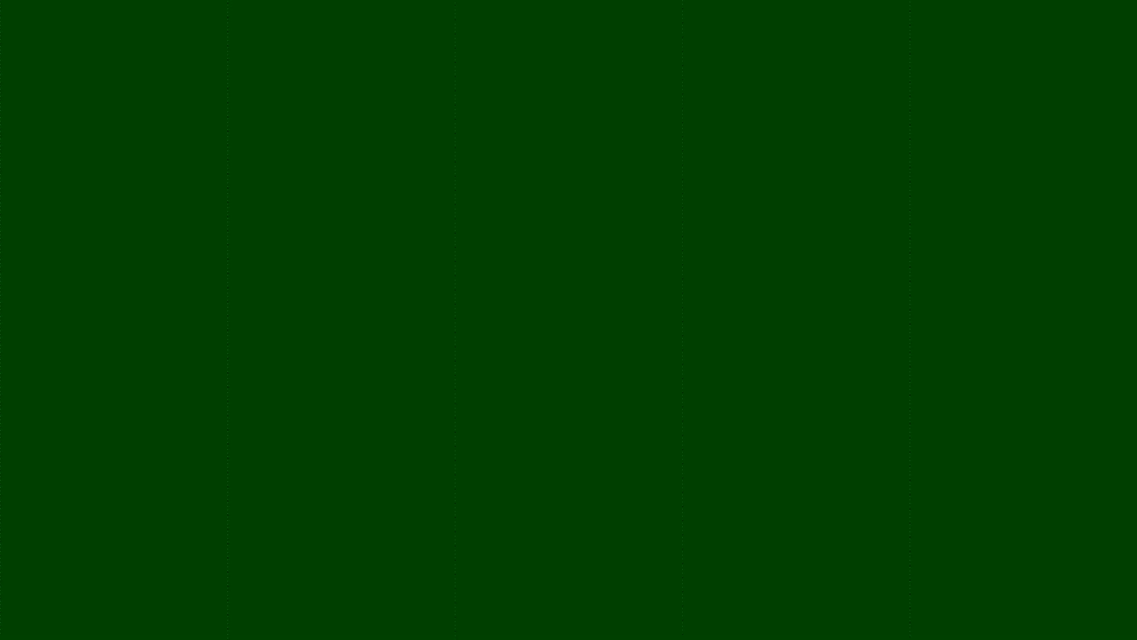
left_click(1117, 98)
scroll(634, 279, "down", 5)
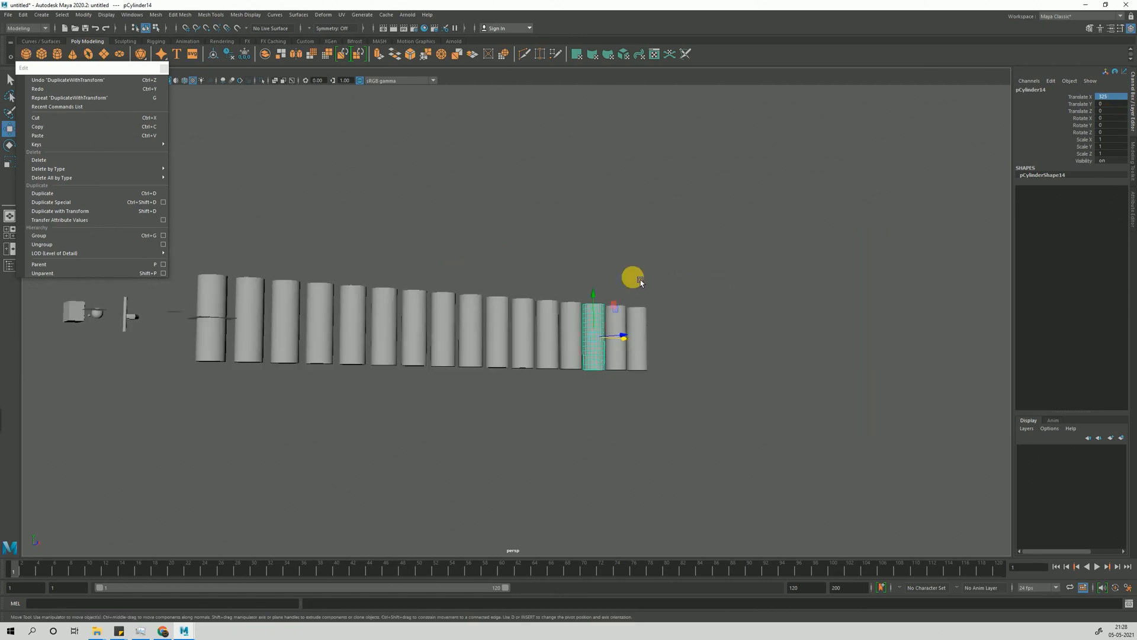
left_click_drag(748, 256, 264, 397)
left_click_drag(264, 397, 325, 412, "alt")
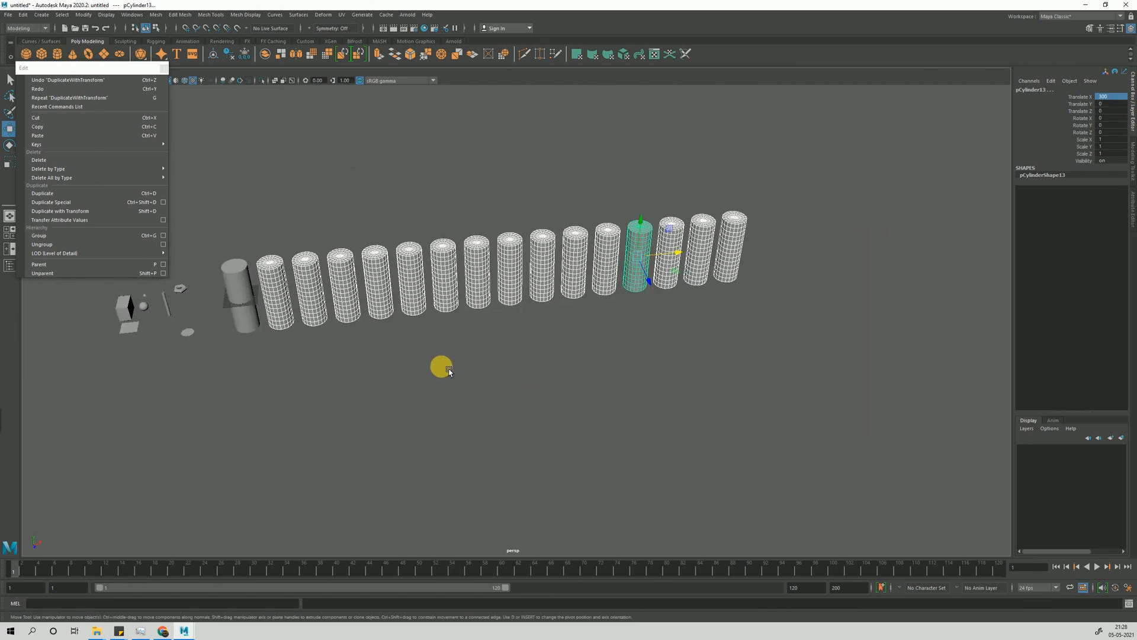
key("Delete")
Duplicate the original cylinder, move the copy along X to about 28.6 and rotate it to about X -6, Y 22, Z 20.
middle_click_drag(250, 287, 513, 306, "alt")
scroll(495, 194, "up", 6)
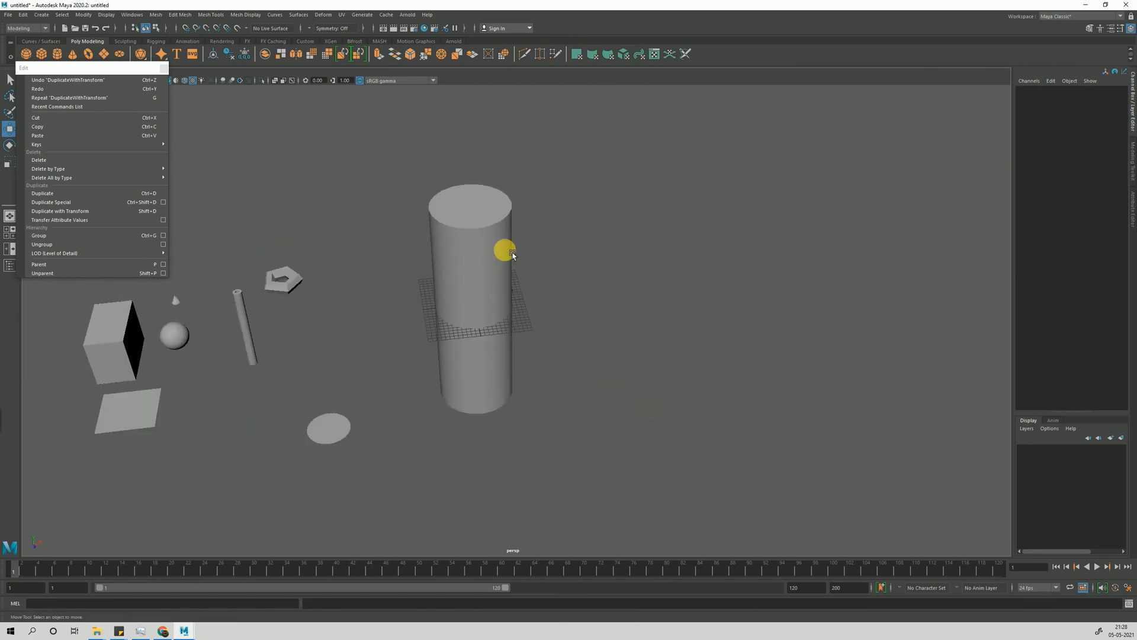
left_click_drag(509, 177, 405, 327)
scroll(473, 404, "up", 5)
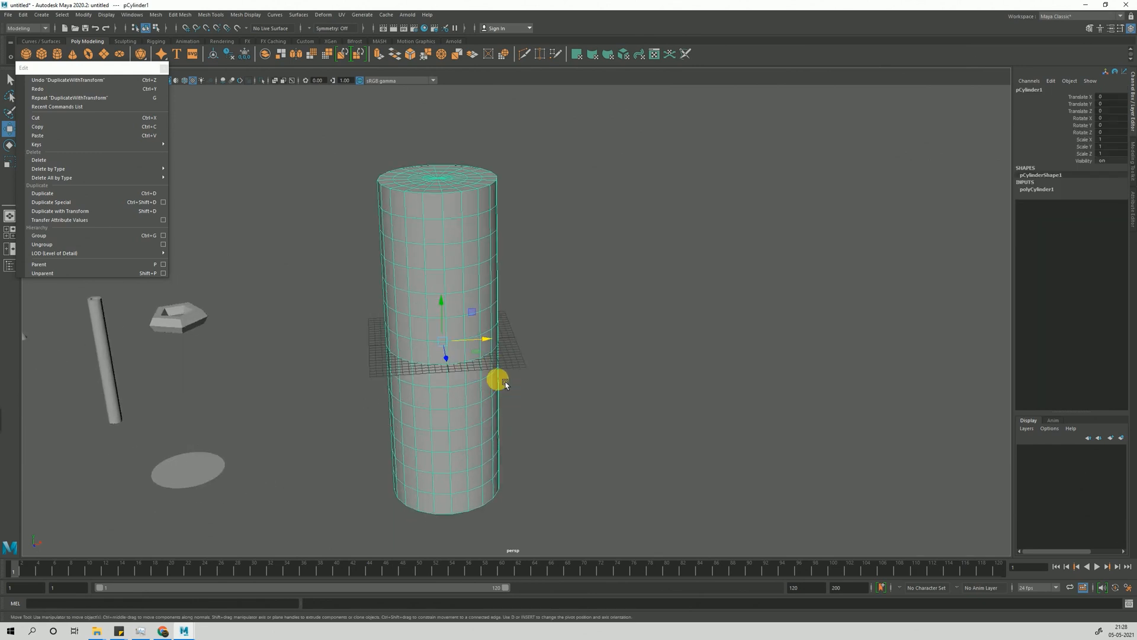
left_click_drag(505, 383, 483, 379, "alt")
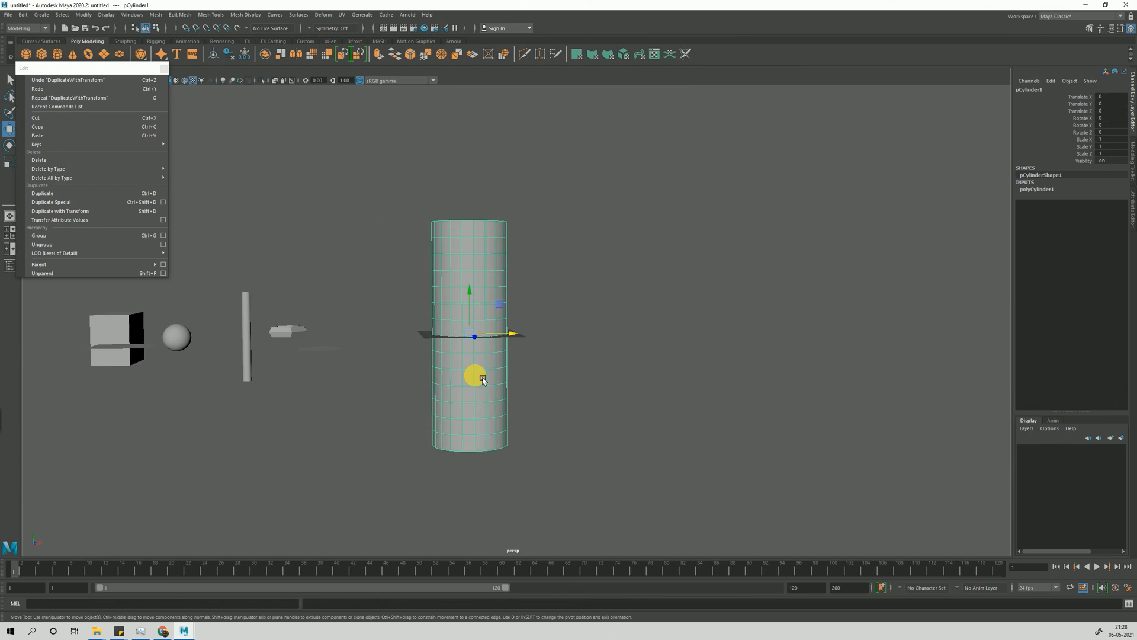
middle_click_drag(476, 377, 472, 399, "alt")
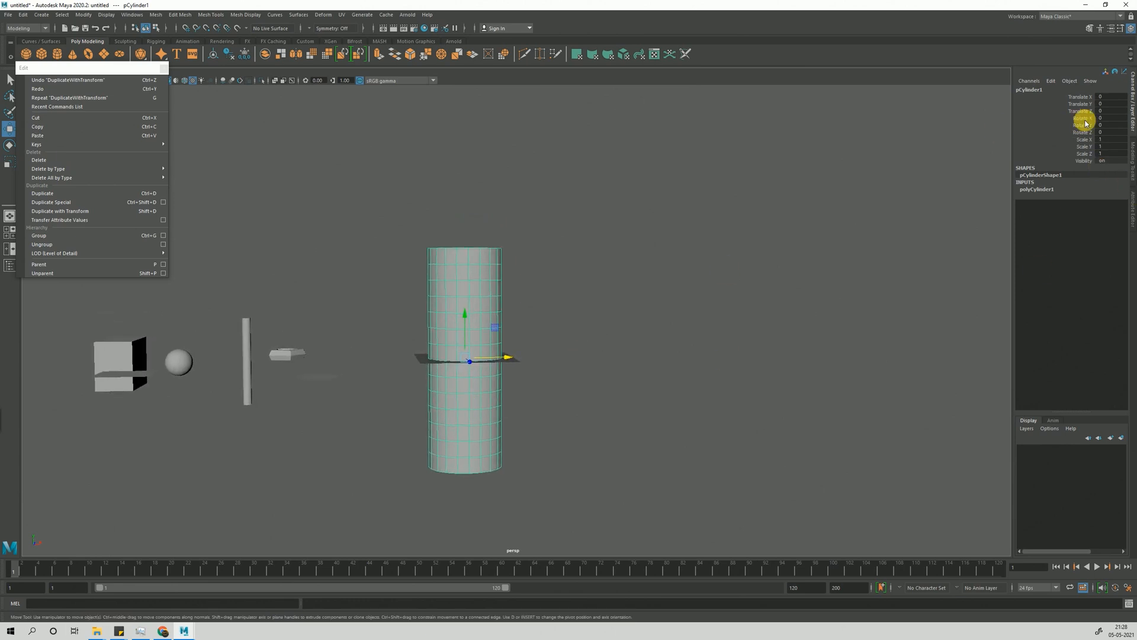
mouse_move(517, 375)
left_mouse_down("alt")
mouse_move(500, 378)
mouse_move(488, 406)
mouse_move(507, 363)
left_mouse_up("alt")
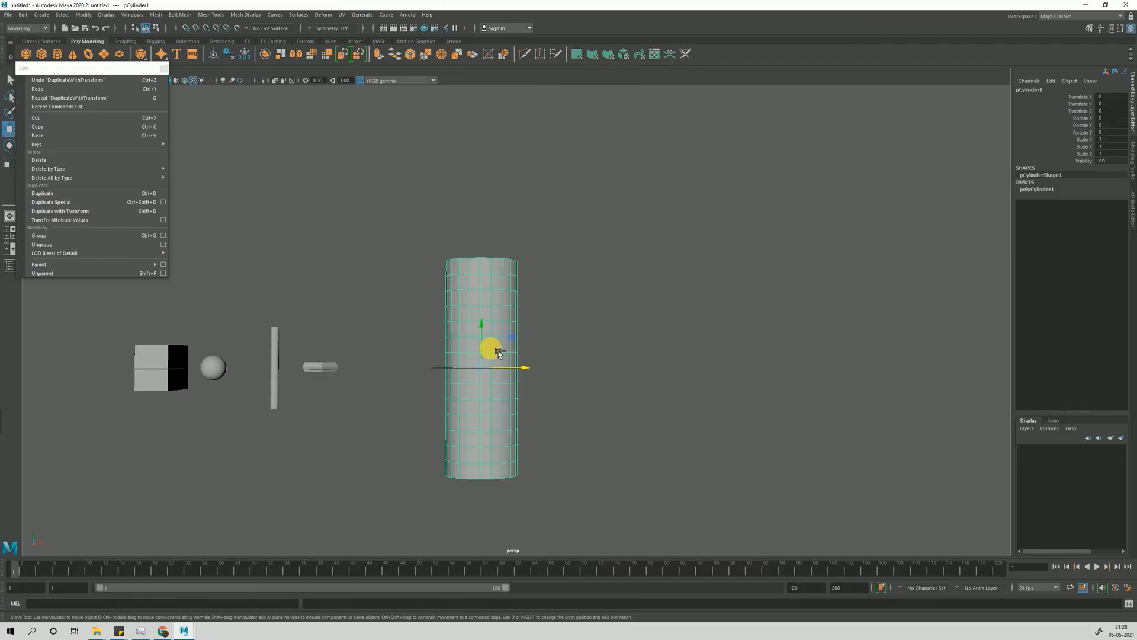
key("shift+d")
left_click_drag(523, 367, 493, 333)
key("e")
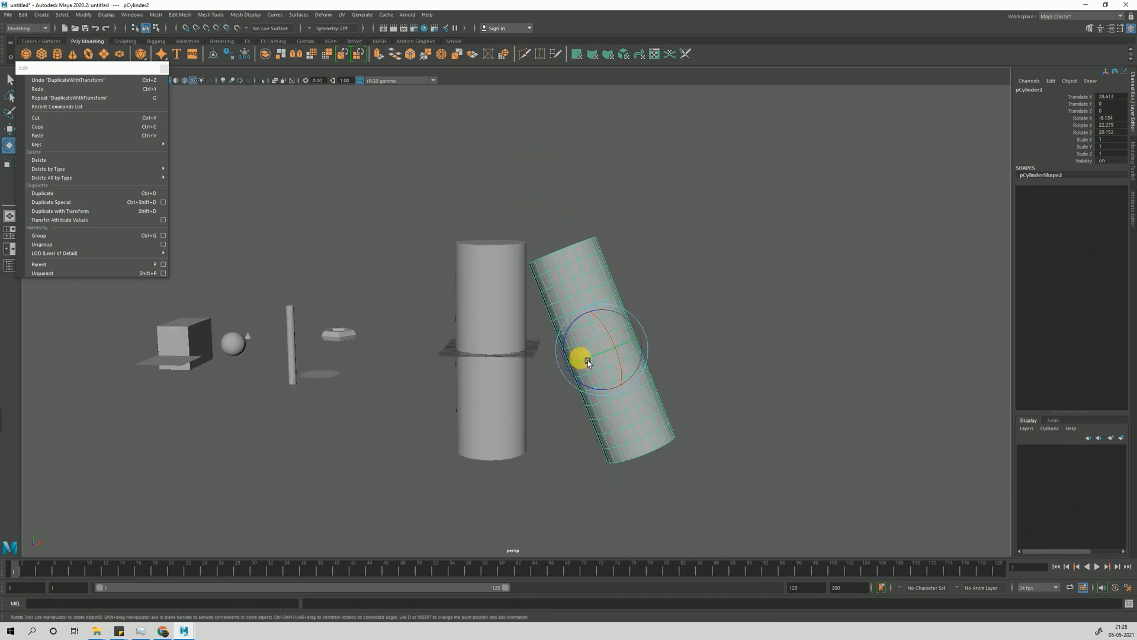
Move the tilted copy to about X 27.3, Y 5.2, Z -0.6 so its upper edge meets the original cylinder's top.
key("w")
left_click_drag(610, 348, 606, 329)
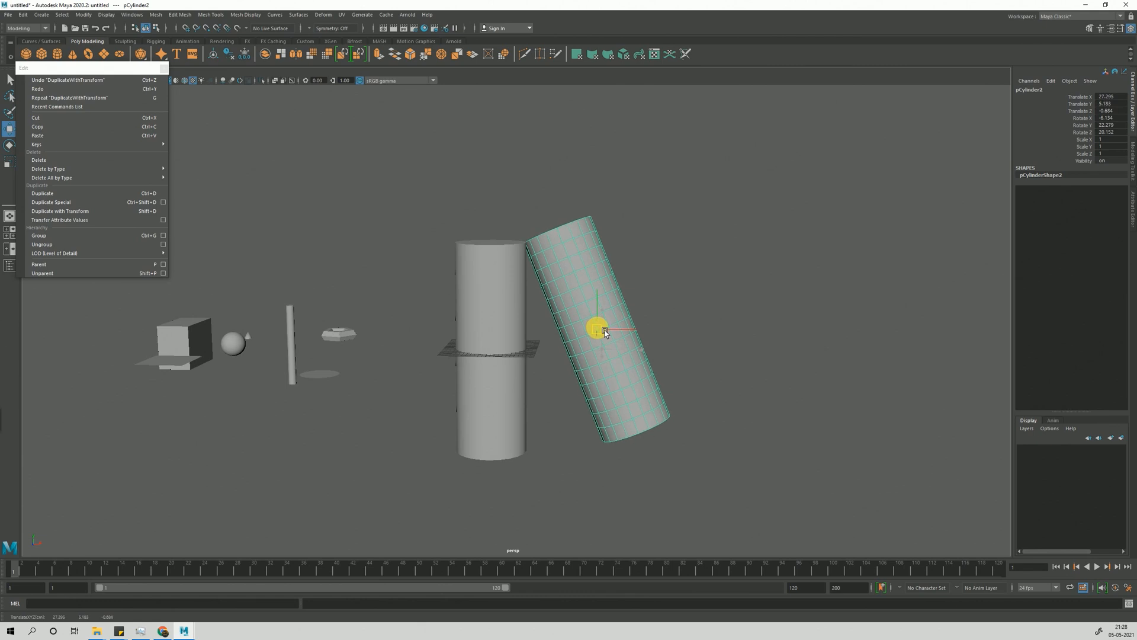
left_click_drag(579, 371, 585, 384, "alt")
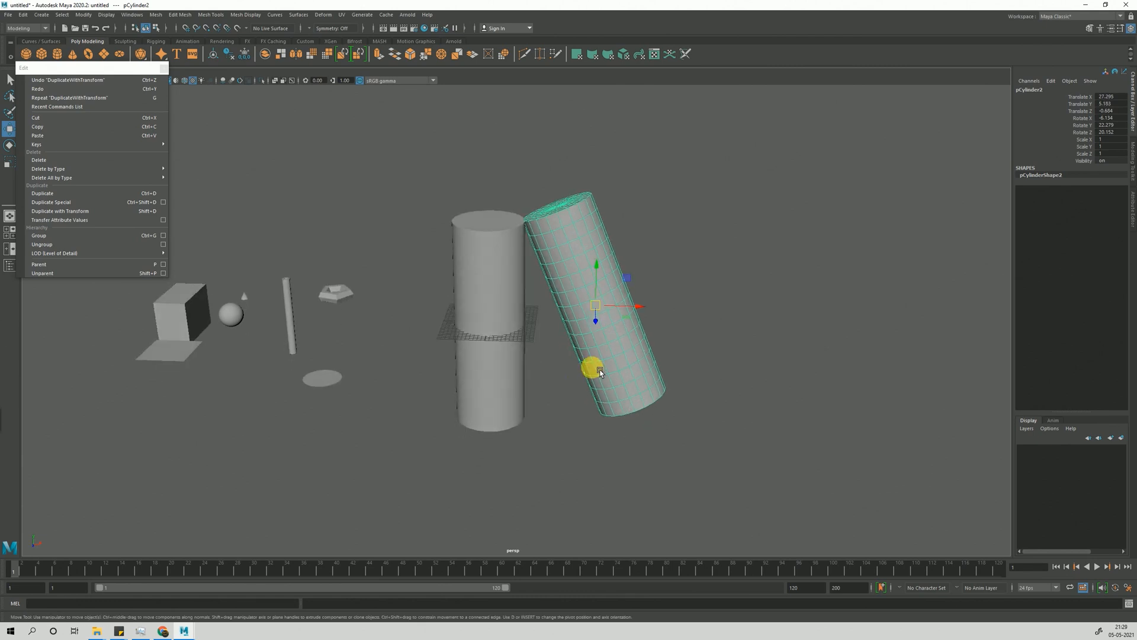
Repeat Duplicate with Transform from the tilted copy until the cylinders form a several-turn spiral ring of 48.
key("shift+d")
left_click_drag(572, 323, 482, 330, "alt")
key("shift+d")
key("shift+d")
key("shift+d")
key("shift+d")
key("shift+d")
key("shift+d")
key("shift+d")
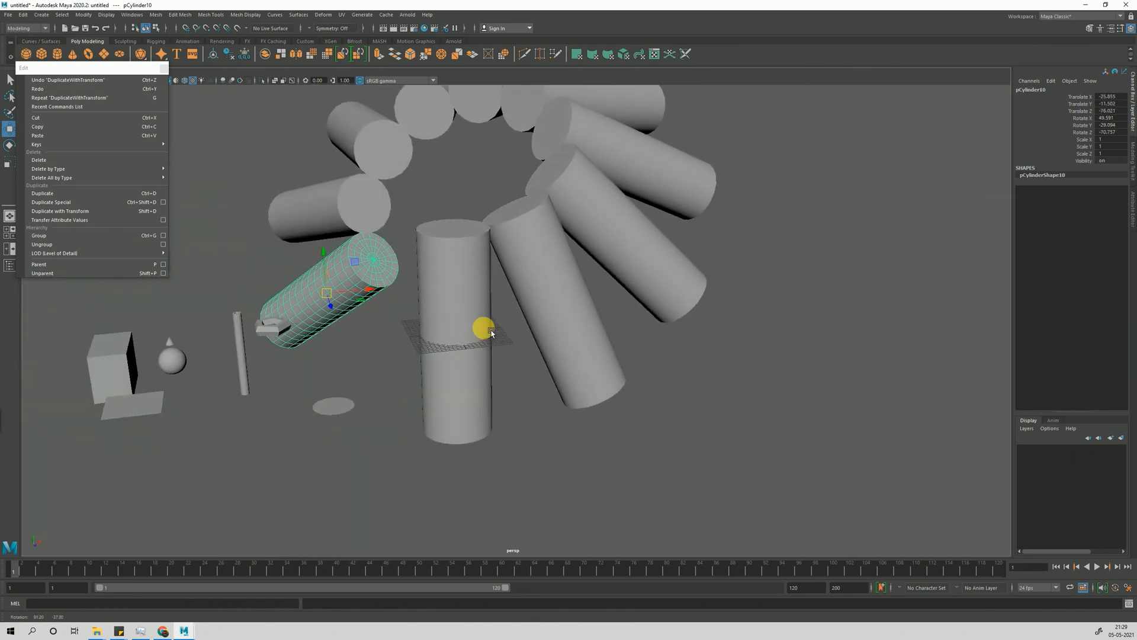
right_click_drag(691, 389, 496, 404, "alt")
key("shift+d")
key("shift+d")
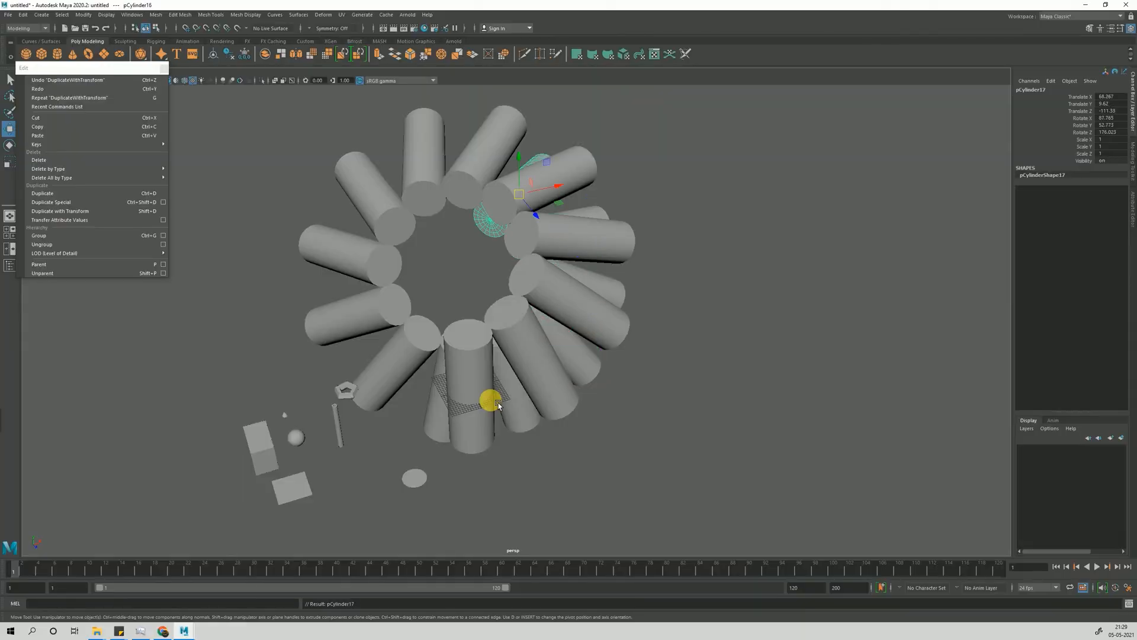
key("shift+d")
key("shift+d")
key("shift+d")
key("shift+d")
key("shift+d")
key("shift+d")
key("shift+d")
key("shift+d")
key("shift+d")
key("shift+d")
key("shift+d")
key("shift+d")
key("shift+d")
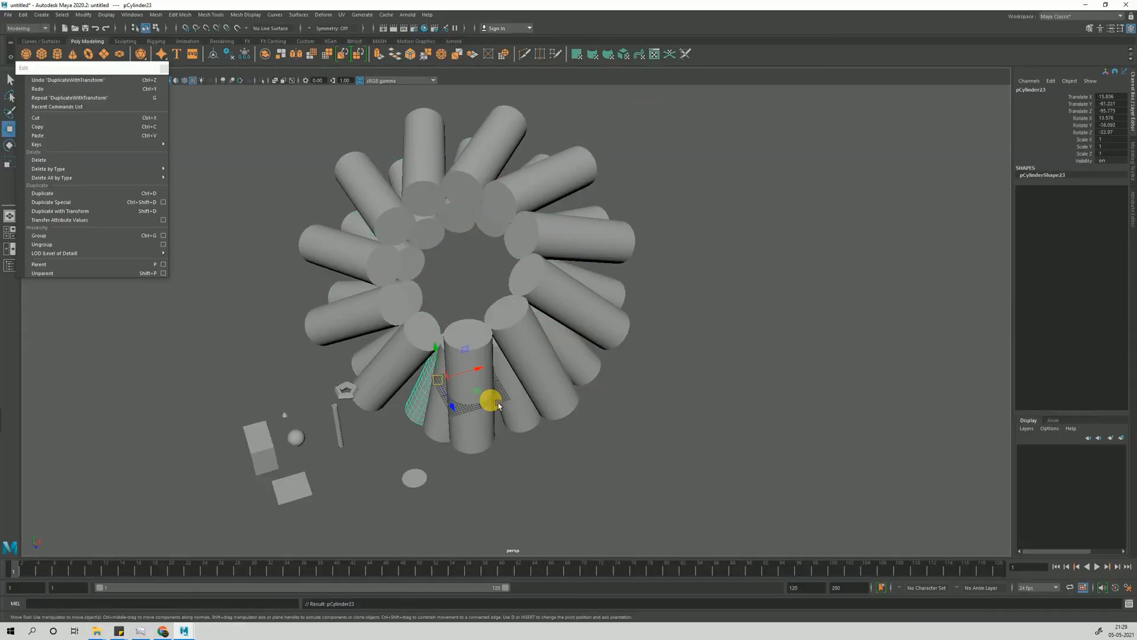
key("shift+d")
key("shift+d")
key("shift+d")
key("shift+d")
key("shift+d")
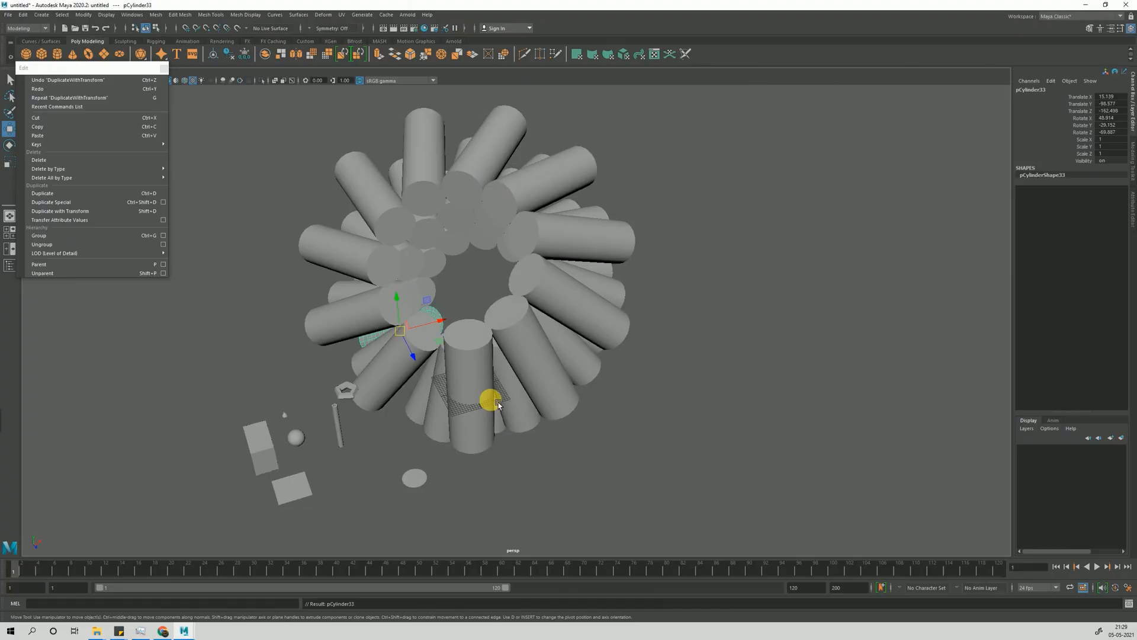
key("shift+d")
key("shift+d")
key("shift+d")
key("shift+d")
key("shift+d")
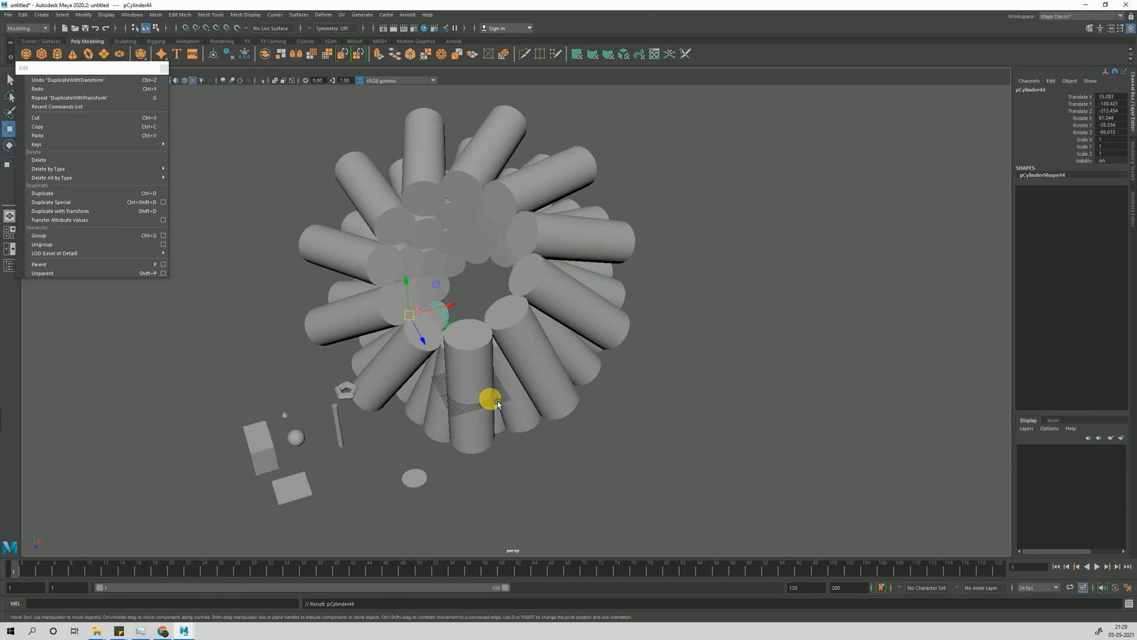
Delete all cylinders of the spiral ring except the upright original.
left_click_drag(498, 404, 884, 601, "alt")
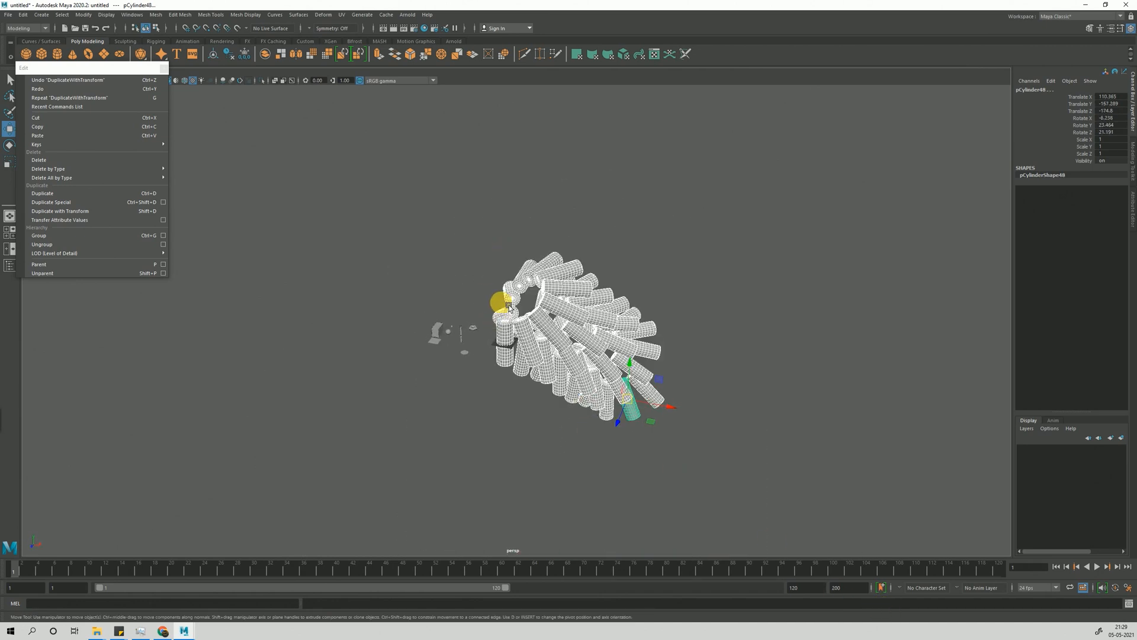
left_click(512, 340, "ctrl")
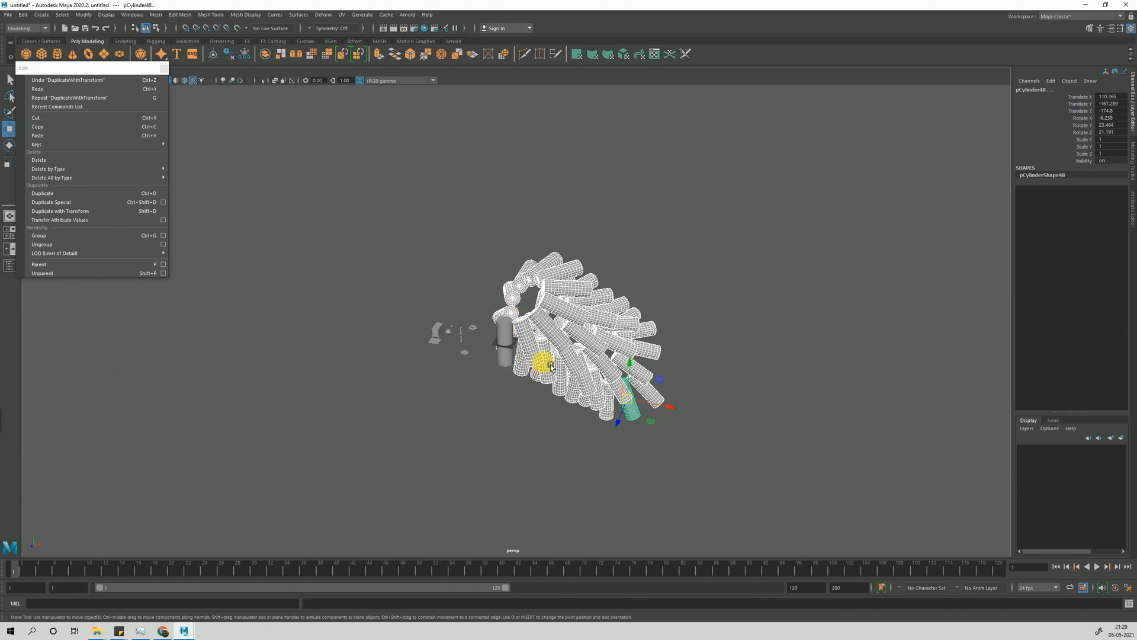
key("Delete")
Duplicate the original cylinder, move the copy along X to about 27 and scale it uniformly to about 0.85.
left_click(502, 361)
left_click_drag(501, 366, 518, 336, "alt")
scroll(533, 355, "up", 7)
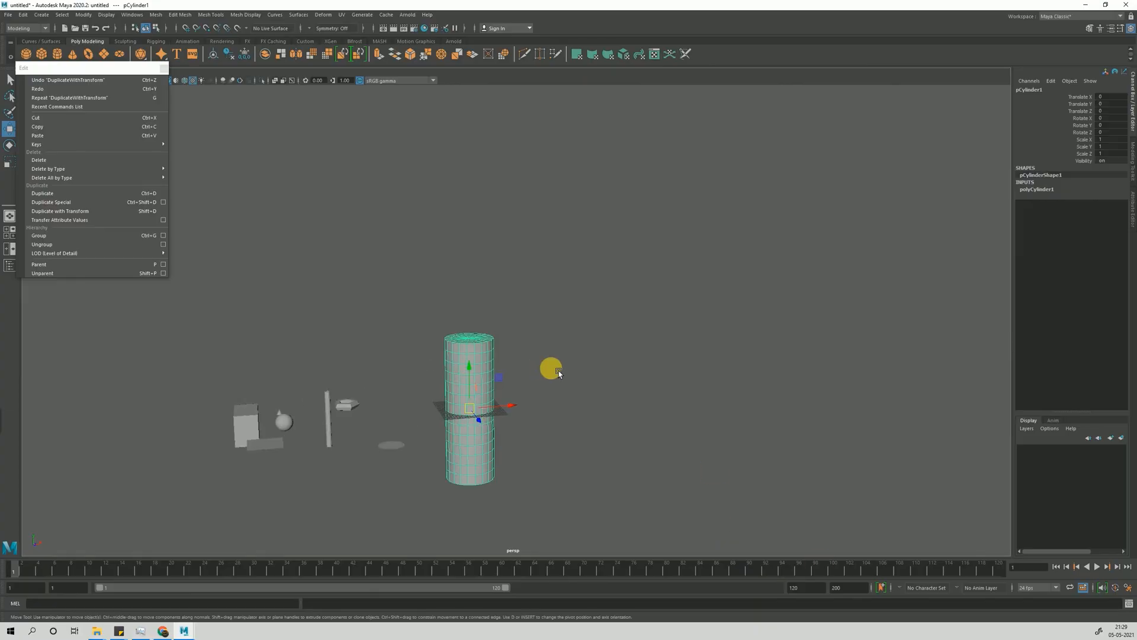
left_click_drag(553, 371, 569, 447, "alt")
key("ctrl+d")
left_click_drag(506, 422, 560, 489)
key("r")
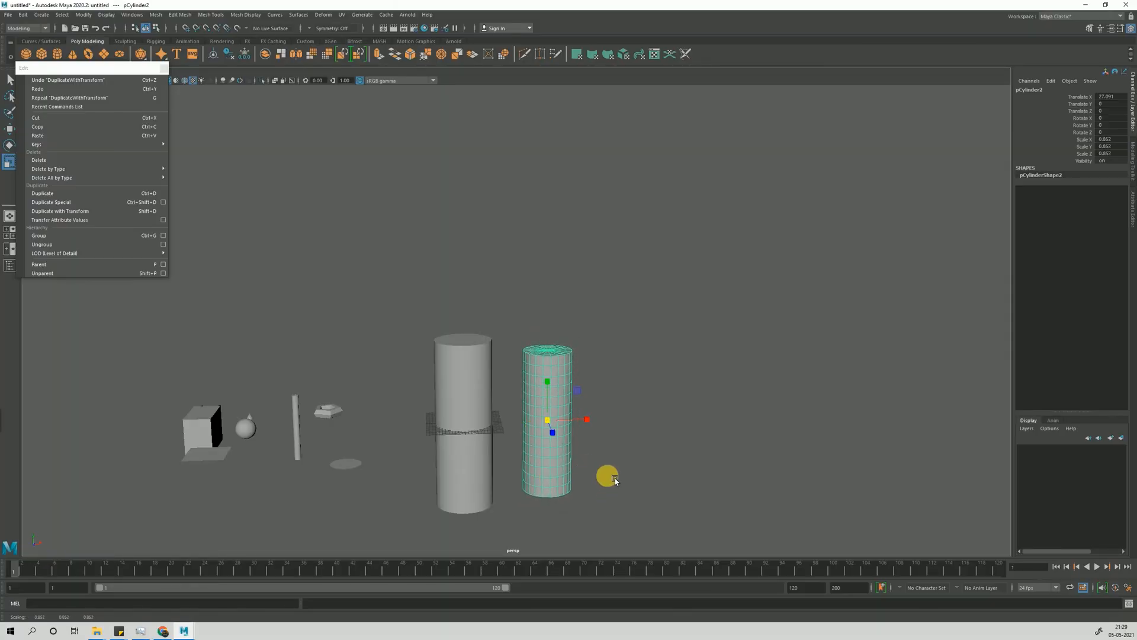
Repeat Duplicate with Transform from the smaller copy until the shrinking row has 15 cylinders.
left_click(70, 211)
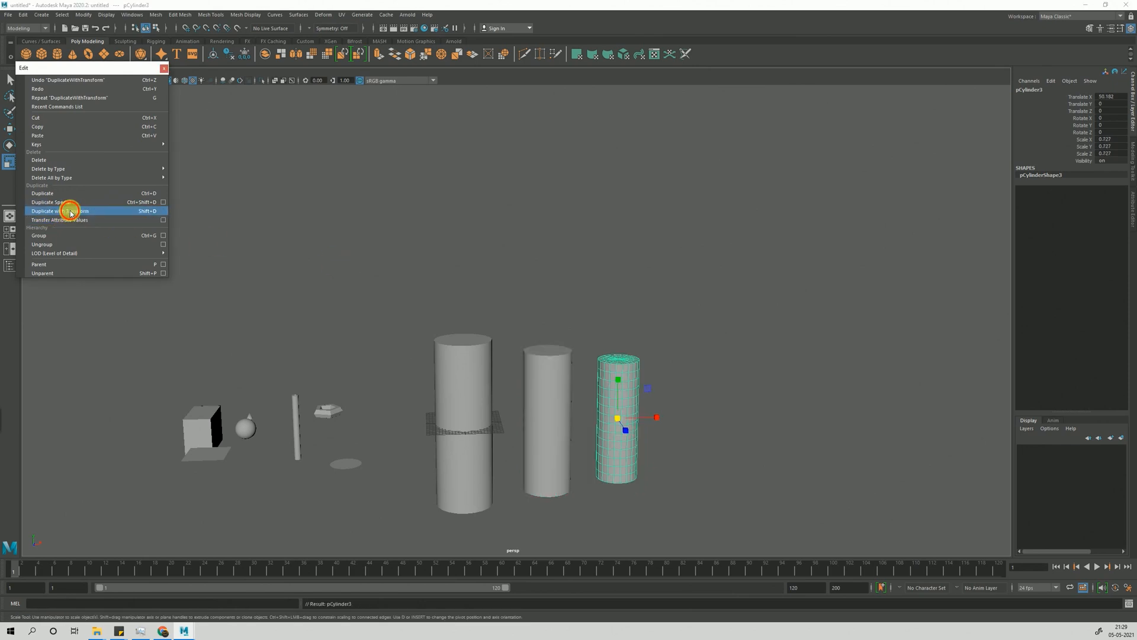
left_click(70, 212)
left_click(70, 212)
left_click(70, 211)
left_click(70, 211)
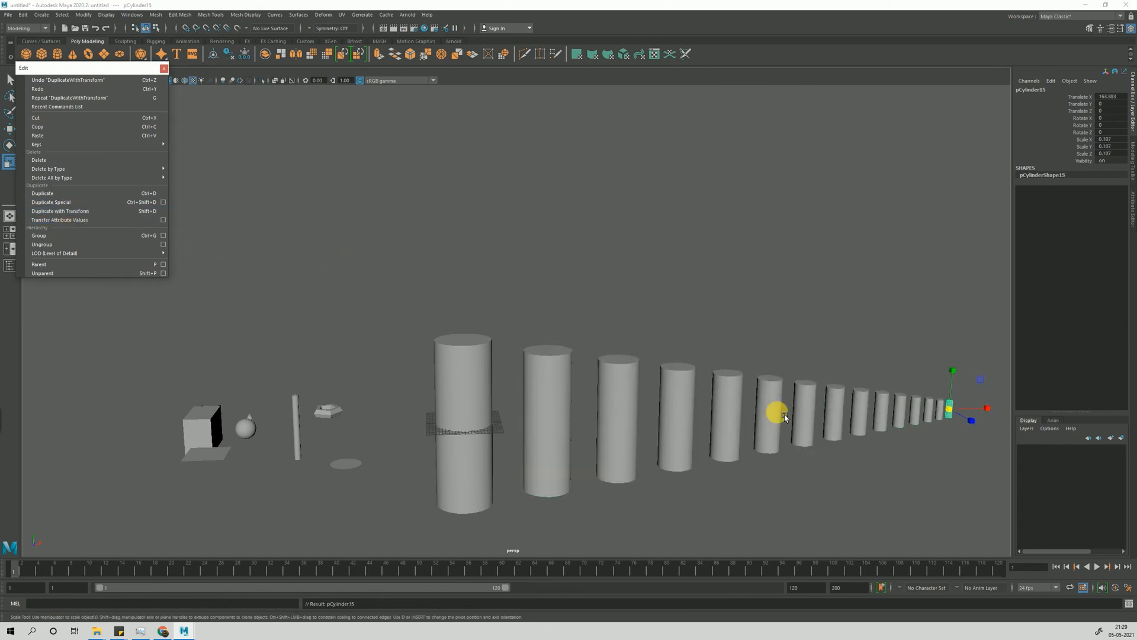
Delete all the shrinking copies in the row, keeping only the original cylinder.
scroll(785, 418, "down", 5)
left_click_drag(531, 297, 827, 497)
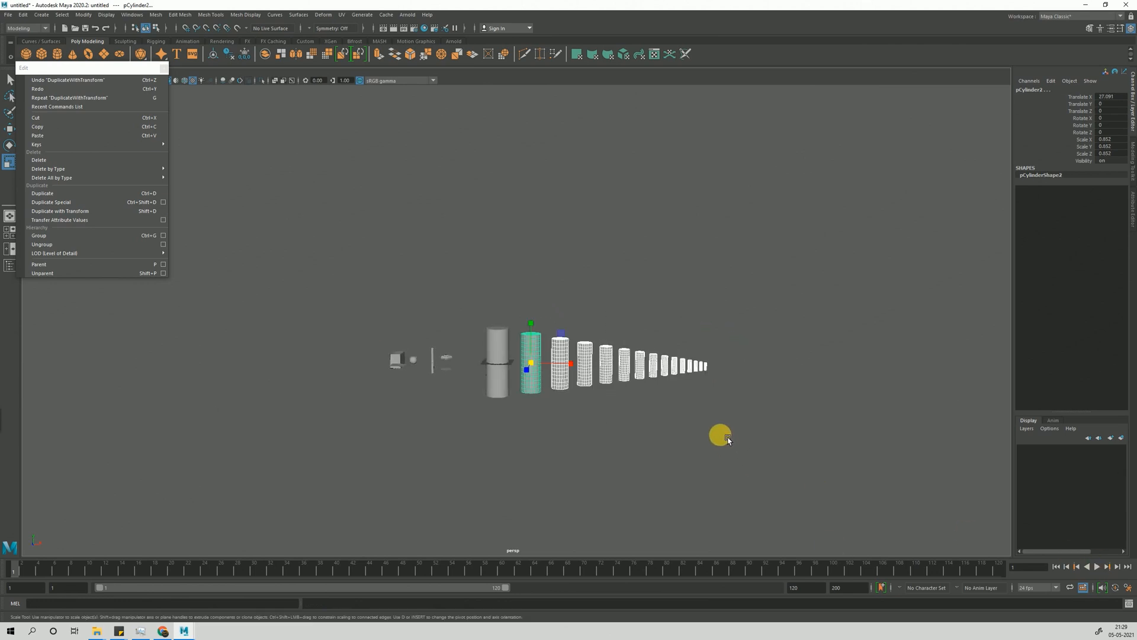
key("Delete")
Duplicate the original cylinder, move the copy aside and rotate it to about X 36, Y 12, Z 37.5.
left_click(504, 356)
left_click_drag(522, 359, 578, 459, "alt")
scroll(533, 382, "up", 5)
scroll(578, 459, "up", 1)
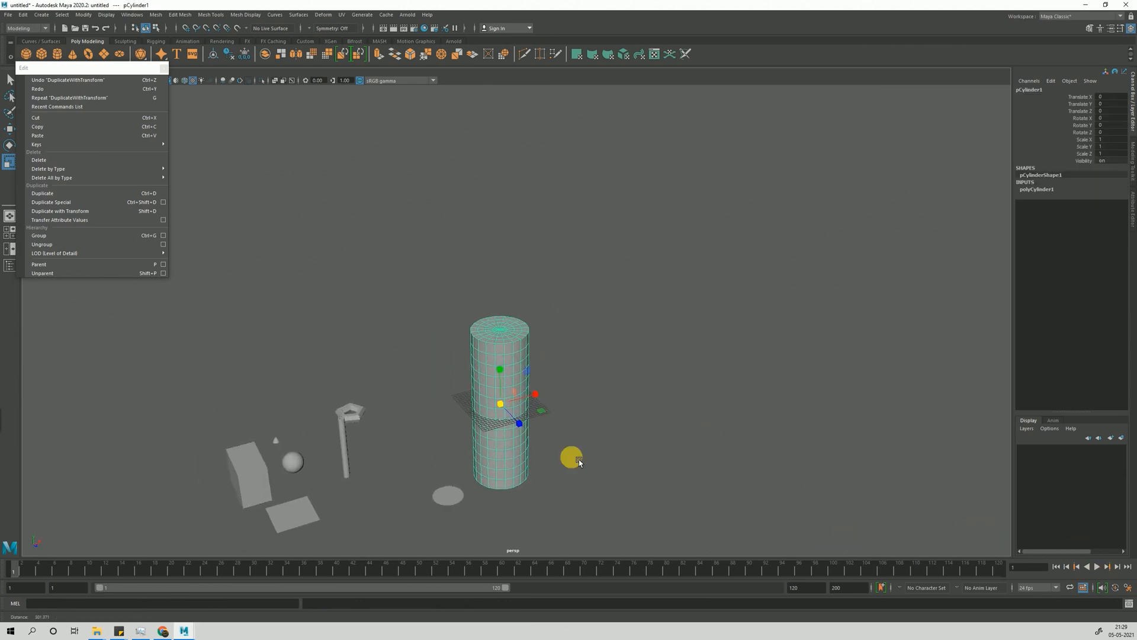
scroll(578, 460, "up", 3)
key("ctrl+d")
key("w")
left_click_drag(536, 408, 558, 353)
key("e")
Move the tilted copy against the original cylinder's upper edge, at about X 23, Y 11, Z -21.
key("w")
left_click_drag(558, 354, 618, 390, "alt")
left_click_drag(465, 306, 425, 325)
left_click_drag(438, 376, 472, 298, "alt")
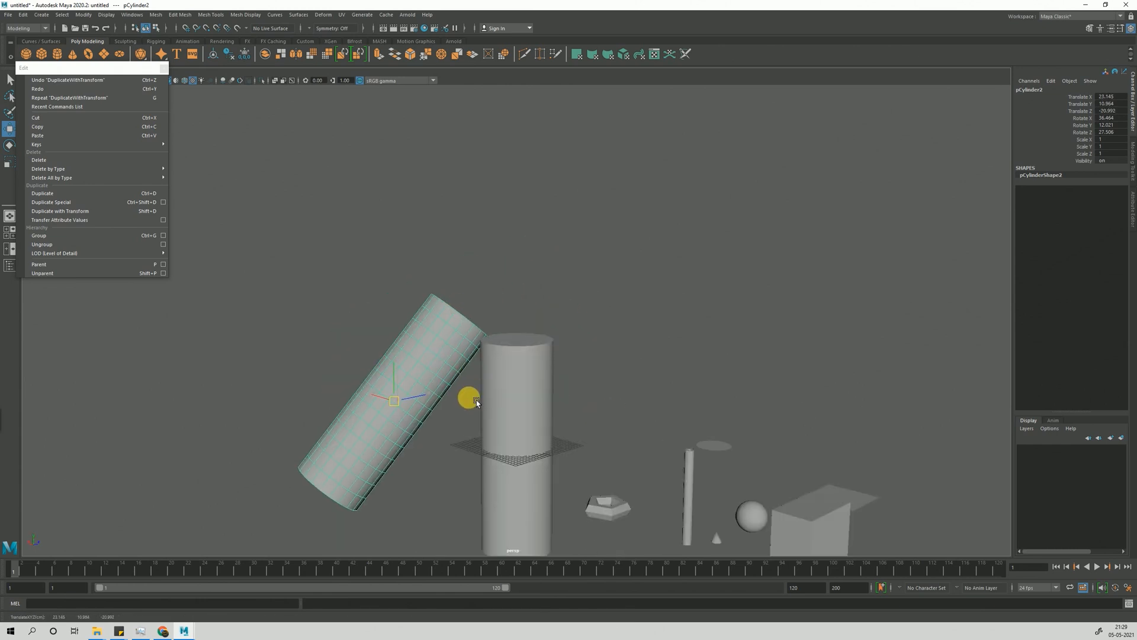
Scale the tilted copy down slightly and uniformly, and reposition it against the original cylinder's upper edge.
key("r")
middle_click_drag(514, 435, 484, 441)
key("w")
mouse_move(395, 401)
left_mouse_down()
mouse_move(412, 396)
mouse_move(399, 398)
mouse_move(452, 457)
mouse_move(398, 399)
mouse_move(367, 410)
mouse_move(400, 418)
left_mouse_up()
Repeat Duplicate with Transform from the tilted, smaller copy until the shrinking spiral has 39 cylinders.
key("shift+d")
key("shift+d")
key("shift+d")
key("shift+d")
key("shift+d")
key("shift+d")
key("shift+d")
key("shift+d")
key("shift+d")
key("shift+d")
key("shift+d")
key("shift+d")
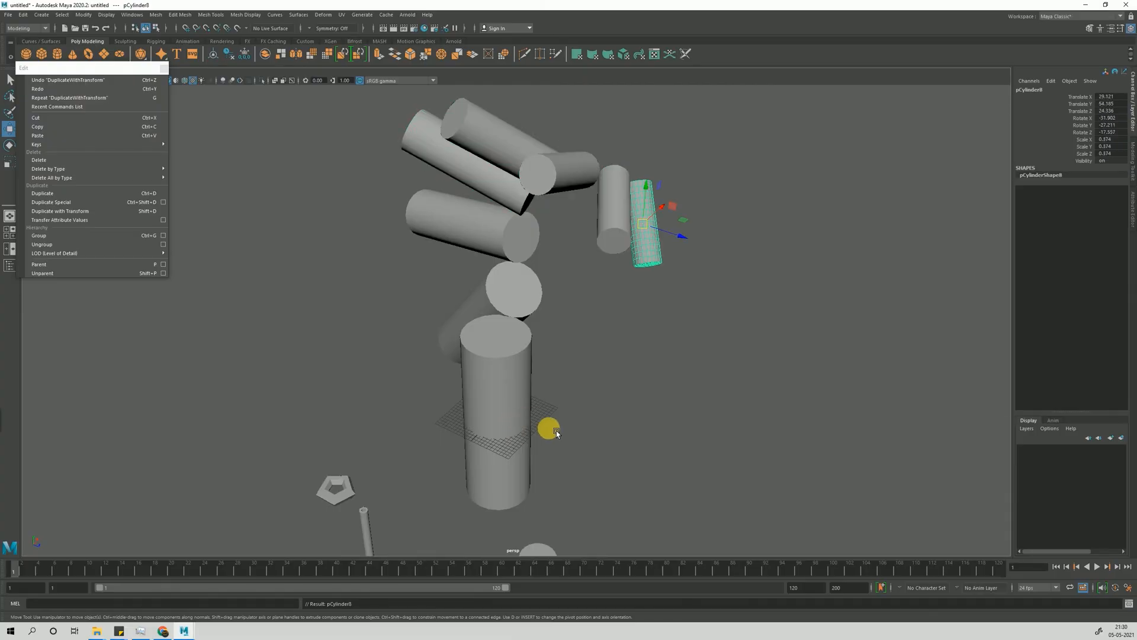
key("shift+d")
key("shift+d")
key("shift+d")
key("shift+d")
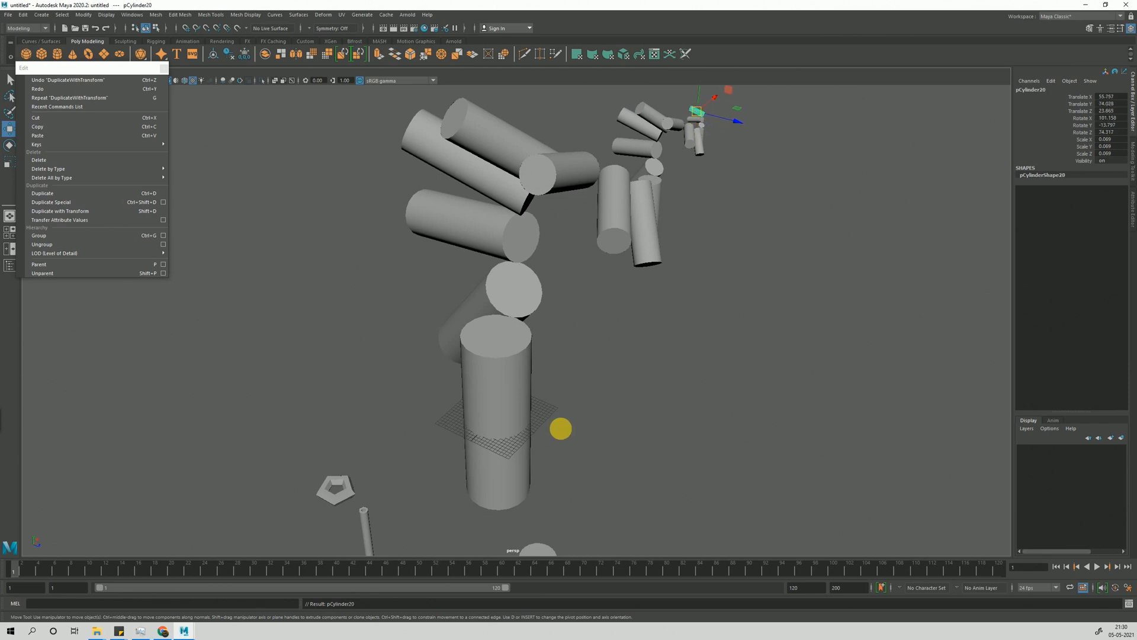
key("shift+d")
key("shift+d")
key("shift+d")
key("shift+d")
key("shift+d")
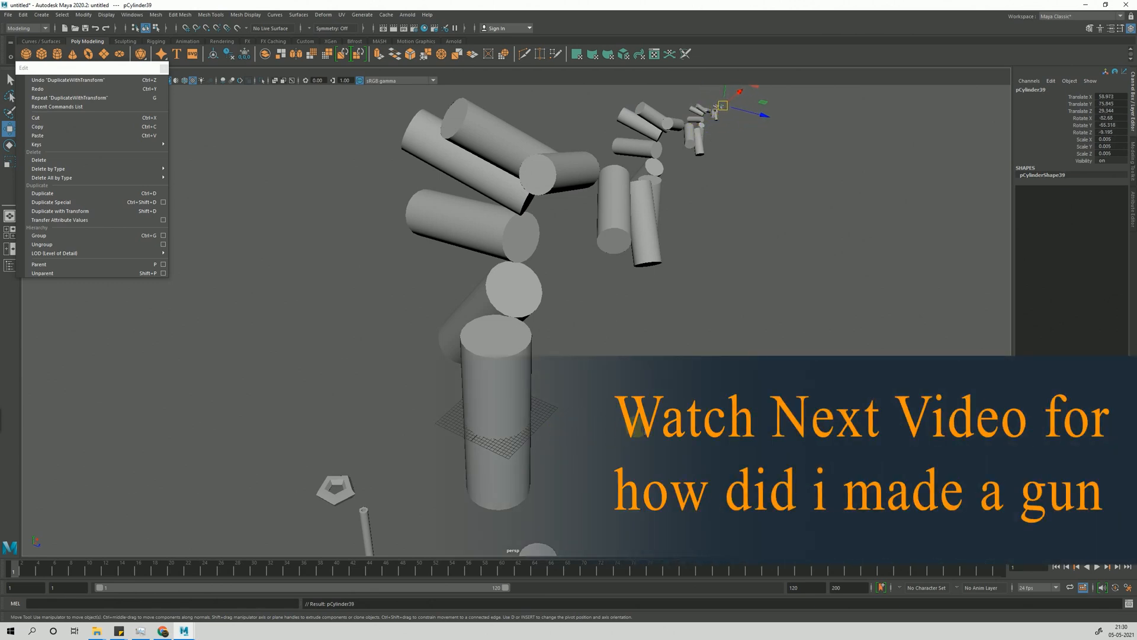
Deselect the last copy and examine the shrinking cylinder spiral from several sides.
scroll(630, 431, "down", 5)
left_click_drag(462, 385, 653, 381, "alt")
scroll(653, 381, "up", 3)
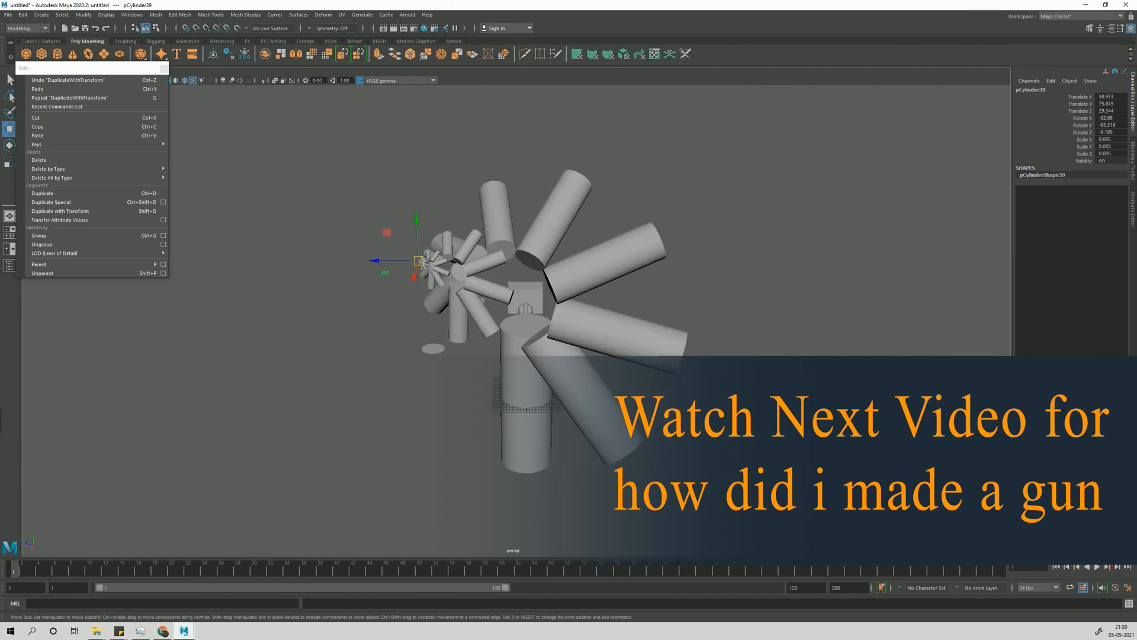
left_click(489, 465)
left_click_drag(491, 464, 615, 468, "alt")
middle_click_drag(617, 418, 497, 500, "alt")
scroll(498, 515, "up", 1)
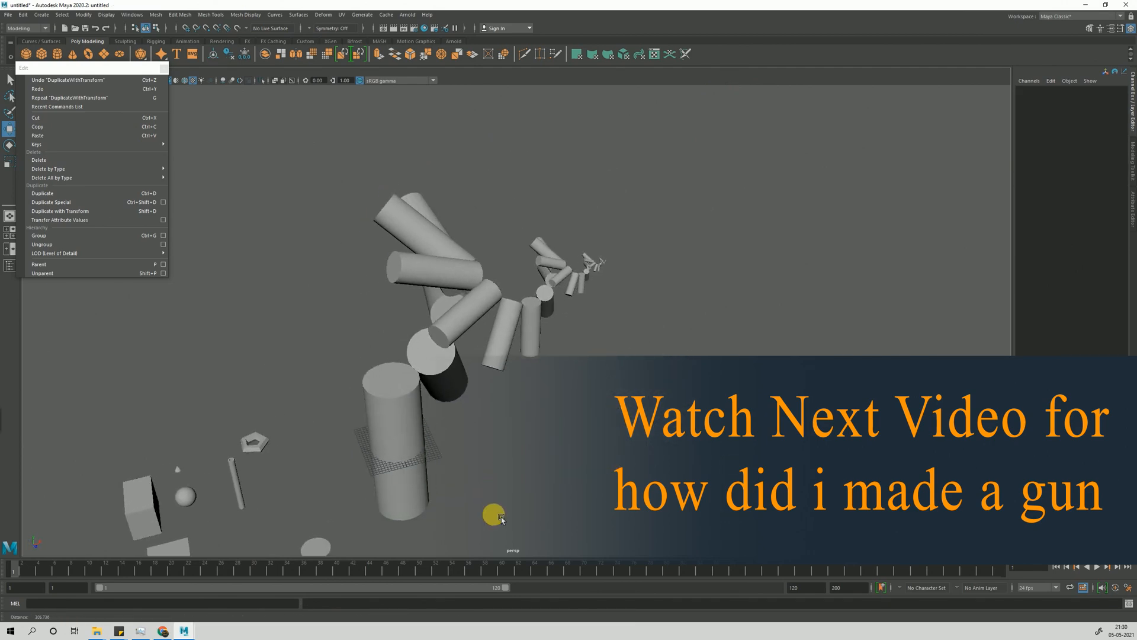
left_click_drag(501, 518, 568, 461, "alt")
left_click_drag(568, 461, 584, 508, "alt")
left_click_drag(585, 507, 559, 538, "alt")
left_click_drag(559, 538, 391, 473, "alt")
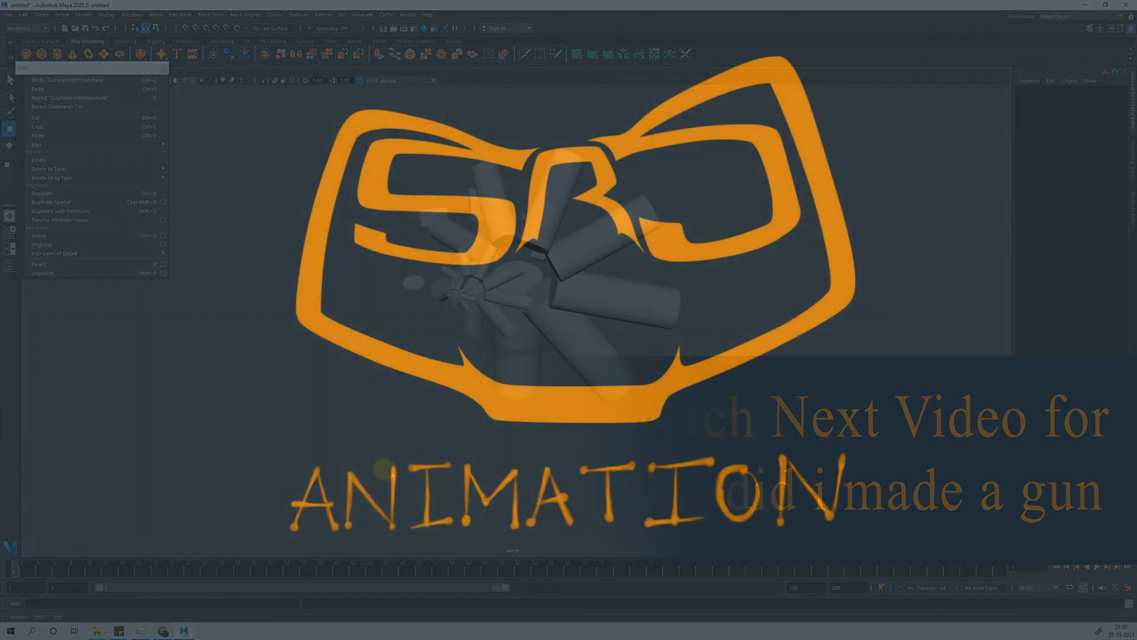